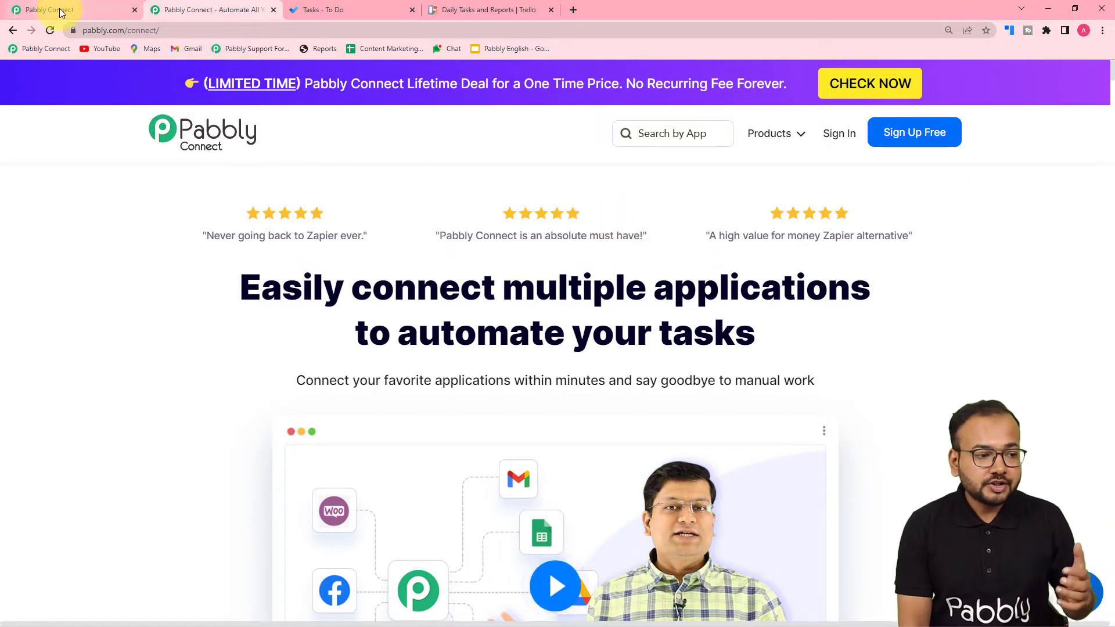
# Create a new workflow named "Trello to Microsodt ToDo" from the Pabbly Connect dashboard.
pyautogui.click(16, 7)
pyautogui.scroll(3, 218, 277)
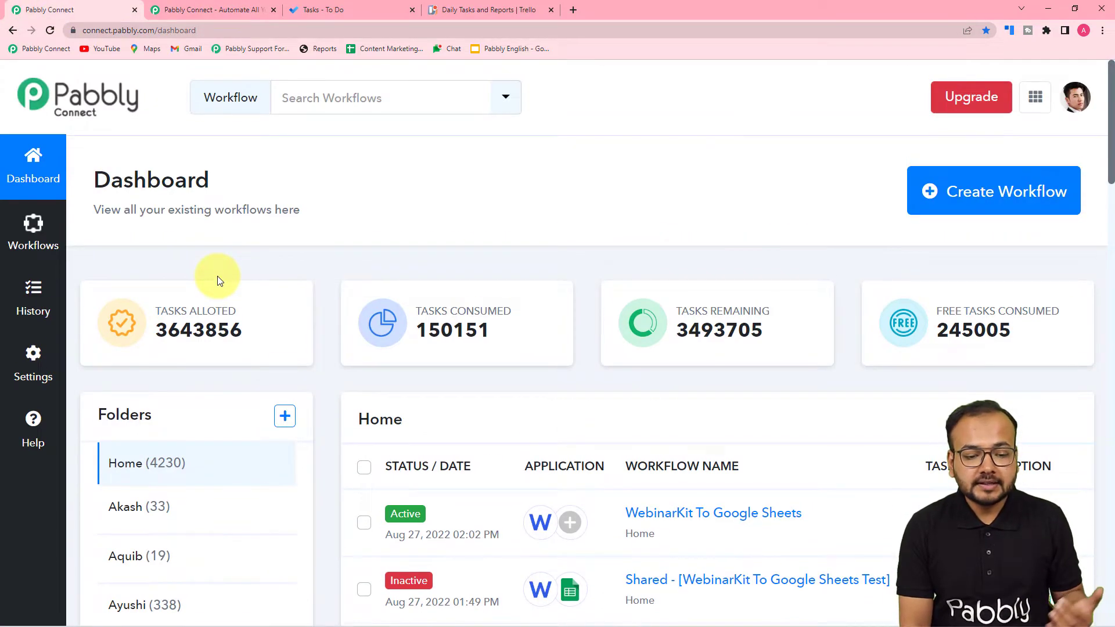
pyautogui.click(1010, 202)
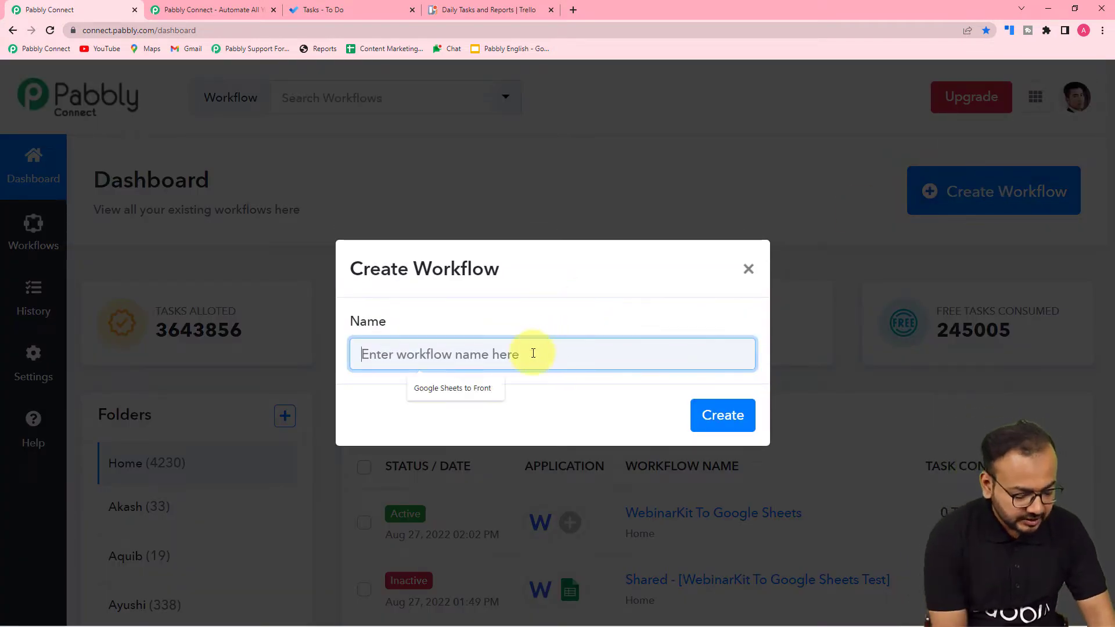
pyautogui.write('Trello to Microsodt ToDo')
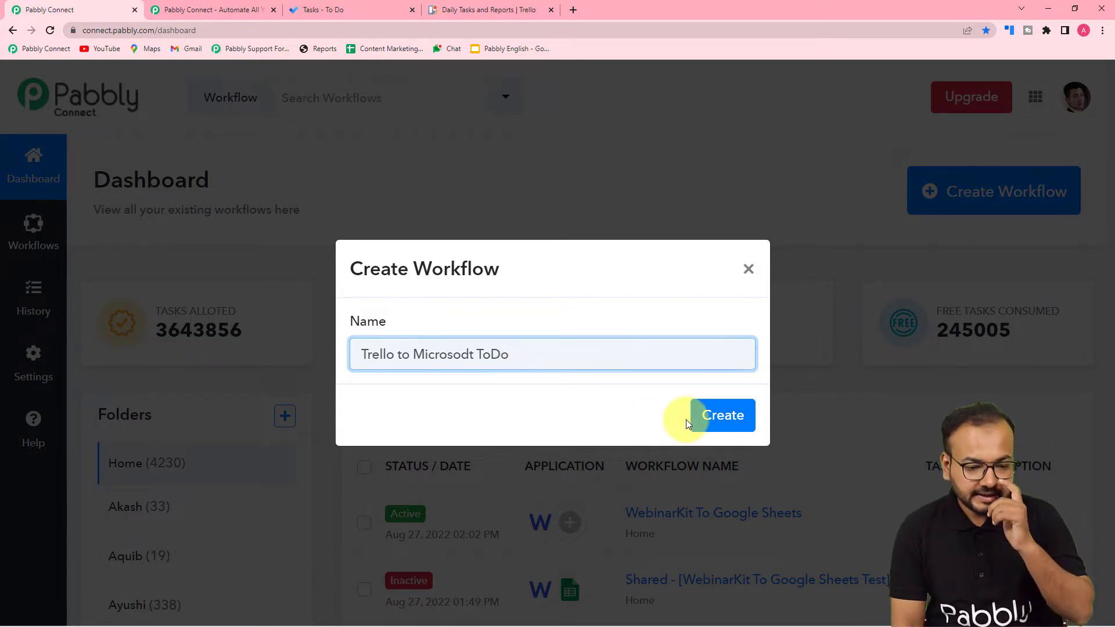
pyautogui.click(722, 417)
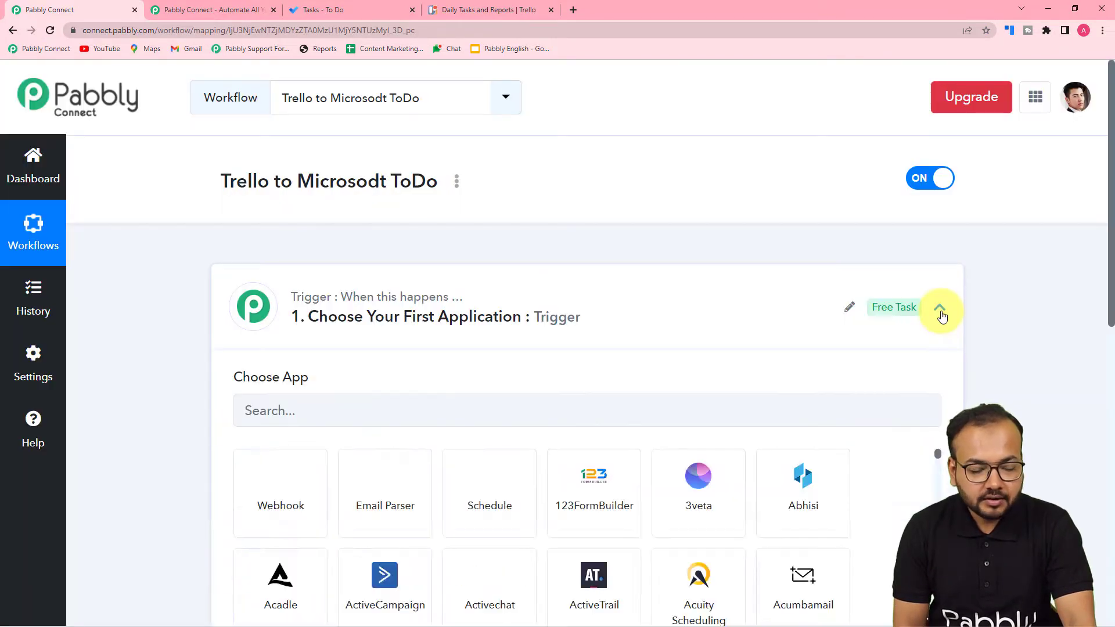
# Examine the workflow's trigger and action sections and the app choices each one offers.
pyautogui.click(940, 309)
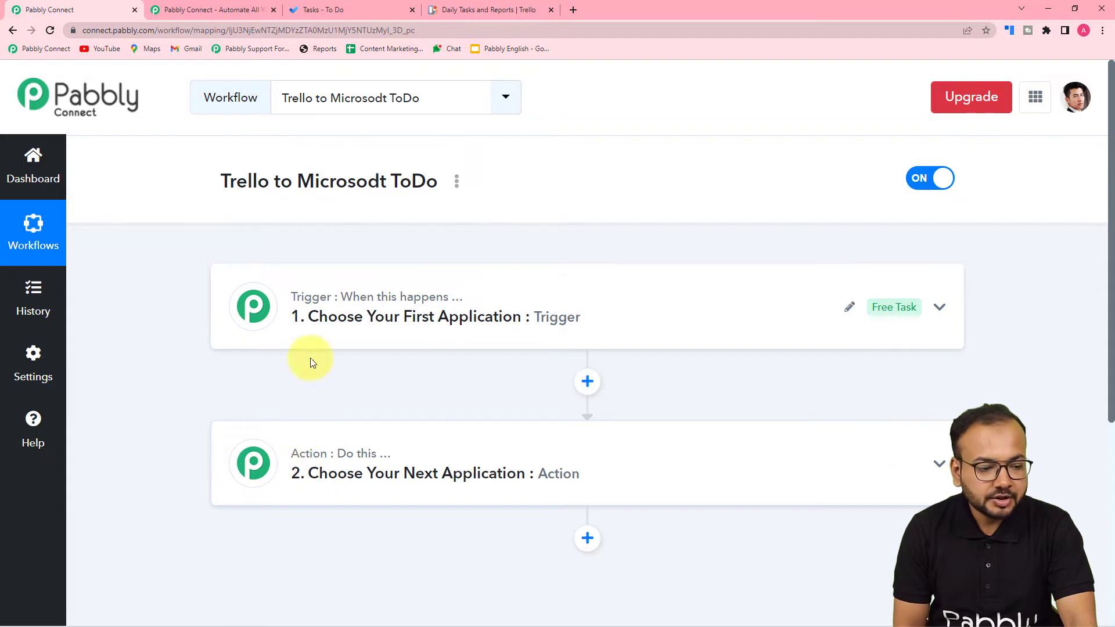
pyautogui.click(312, 329)
pyautogui.scroll(-1, 311, 329)
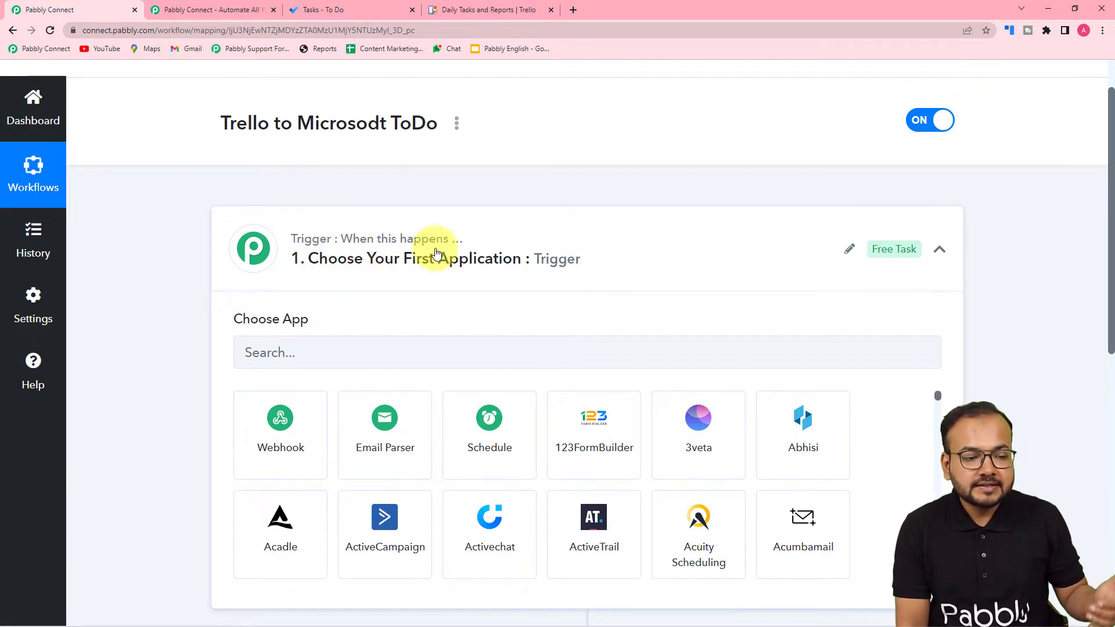
pyautogui.scroll(-2, 437, 254)
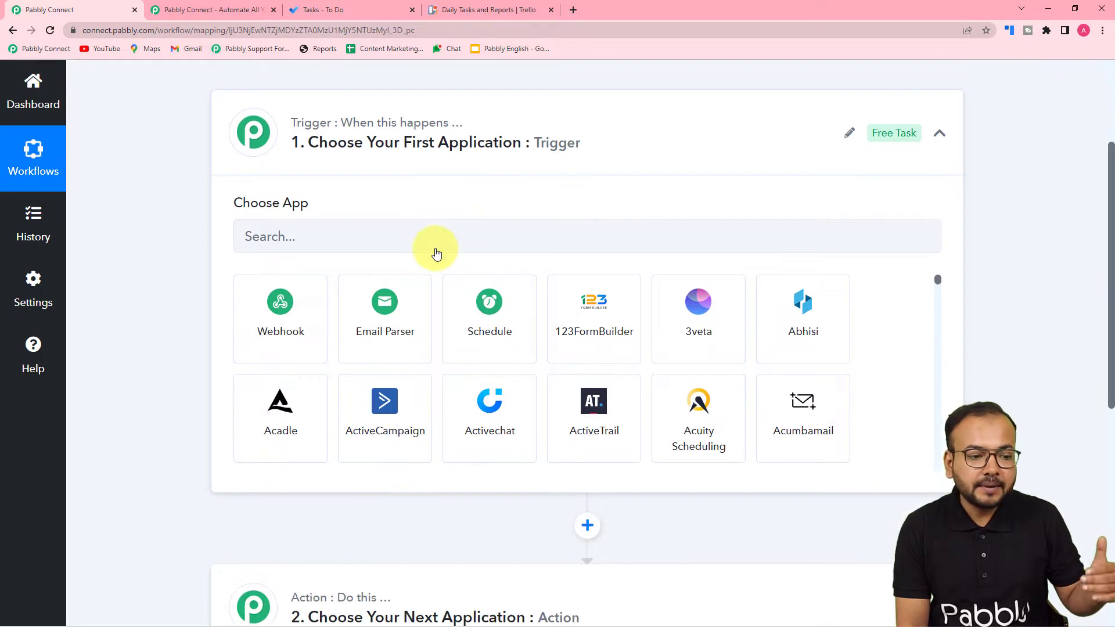
pyautogui.scroll(-5, 436, 247)
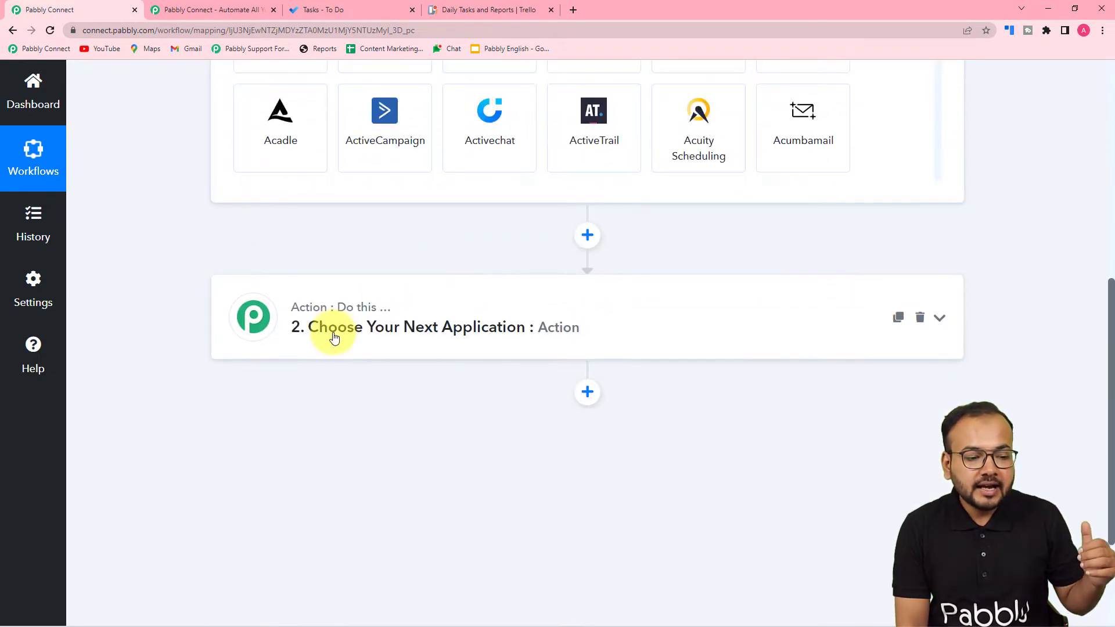
pyautogui.click(333, 335)
pyautogui.scroll(-1, 334, 337)
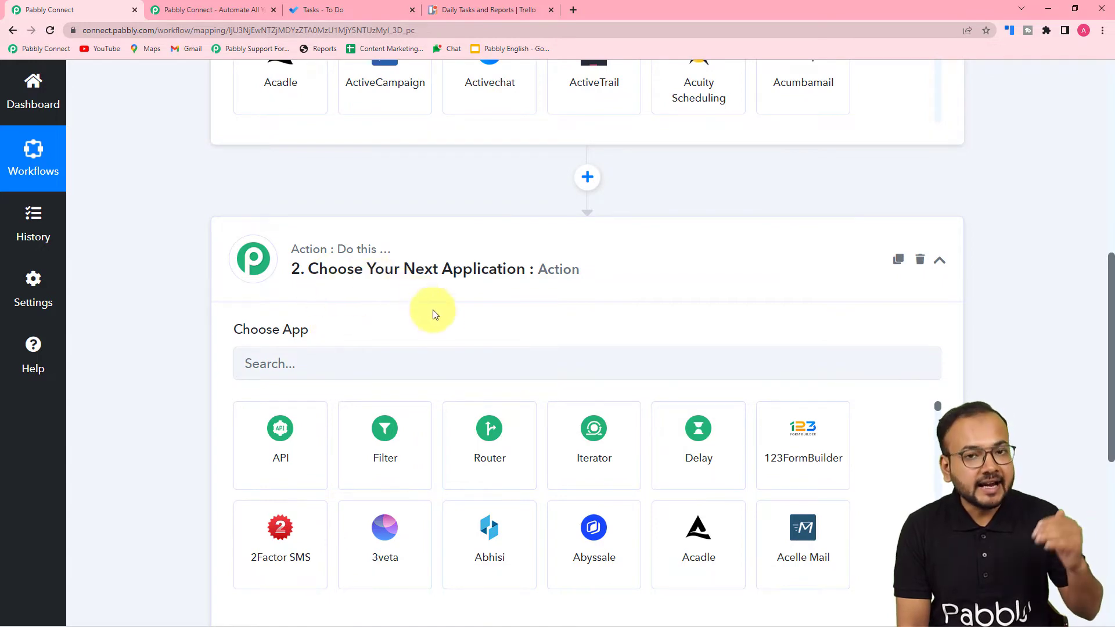
pyautogui.scroll(9, 445, 335)
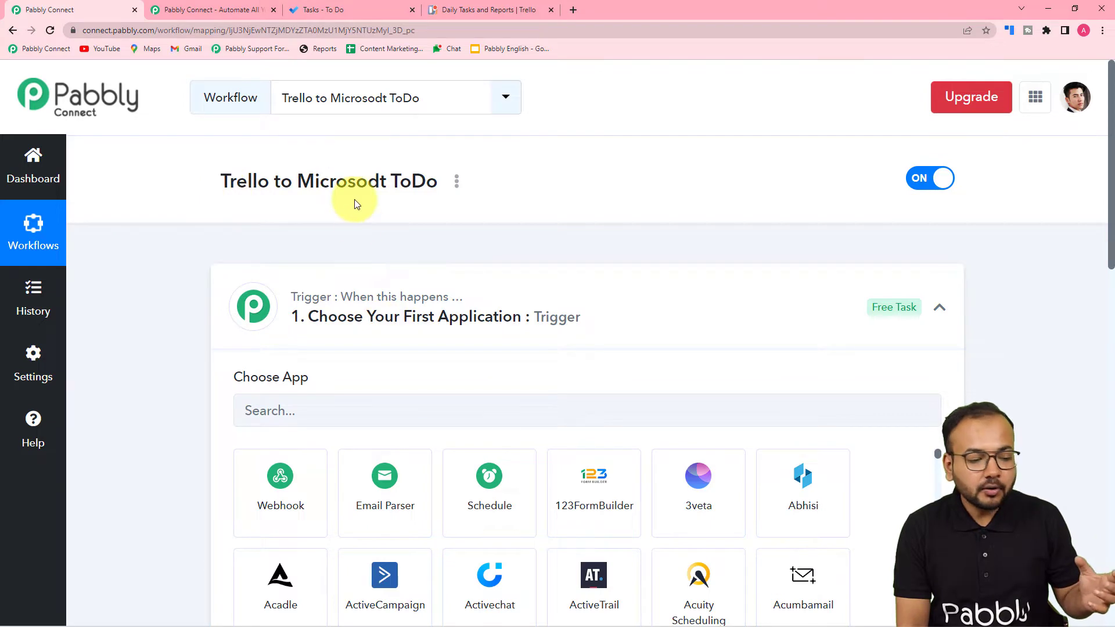
pyautogui.scroll(-2, 361, 374)
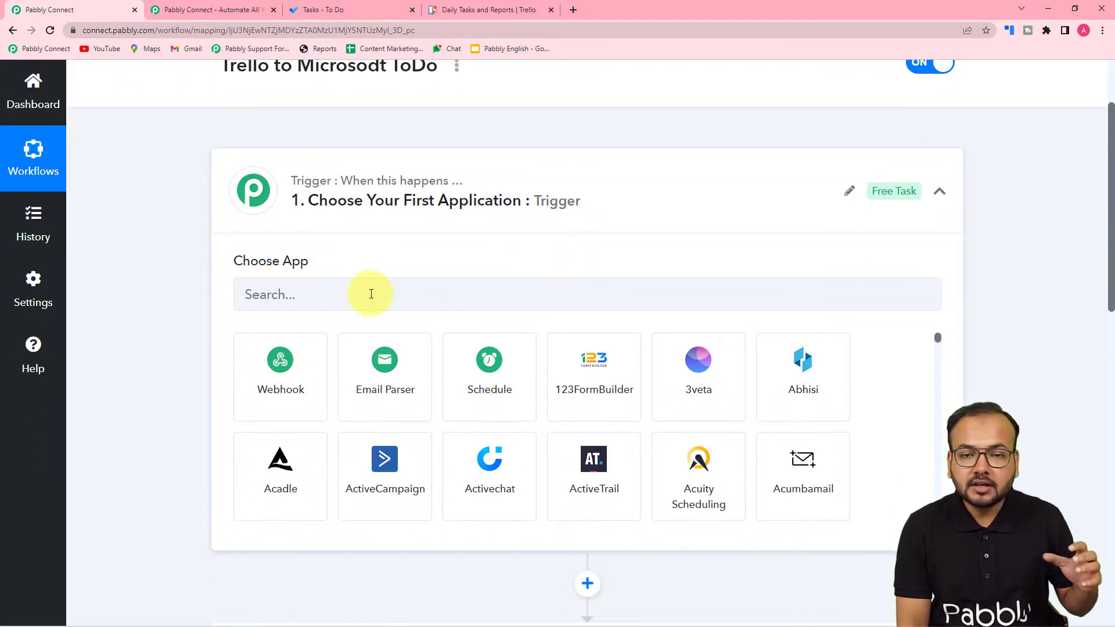
pyautogui.scroll(-7, 371, 294)
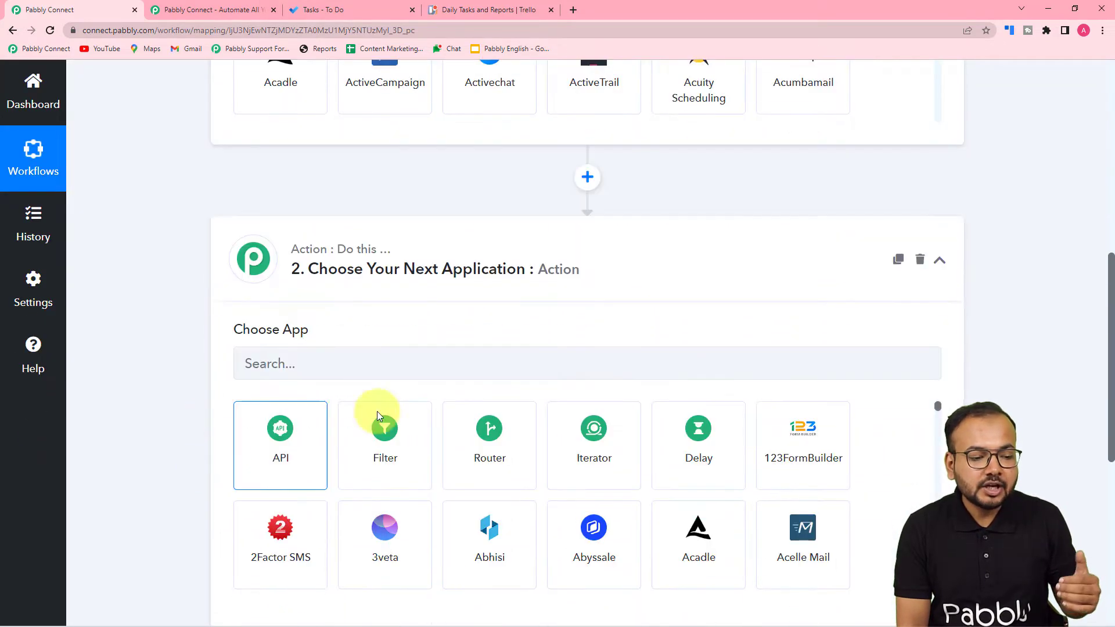
pyautogui.scroll(10, 378, 347)
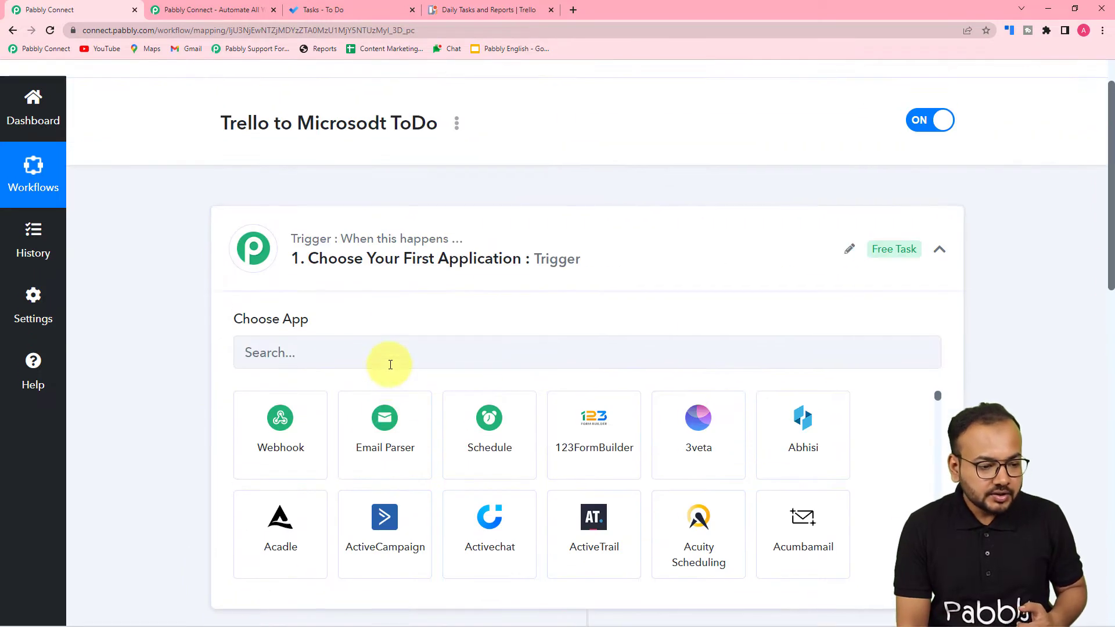
# Set the workflow's trigger app to Trello with the trigger event Card Moved to a Specific List.
pyautogui.click(350, 369)
pyautogui.write('tre')
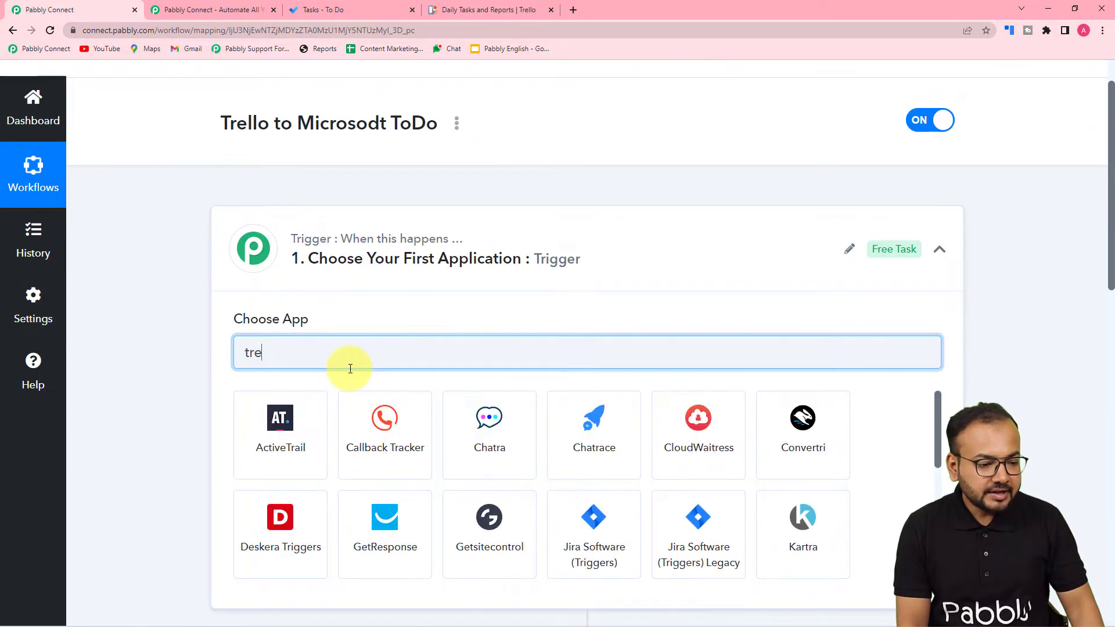
pyautogui.write('ll')
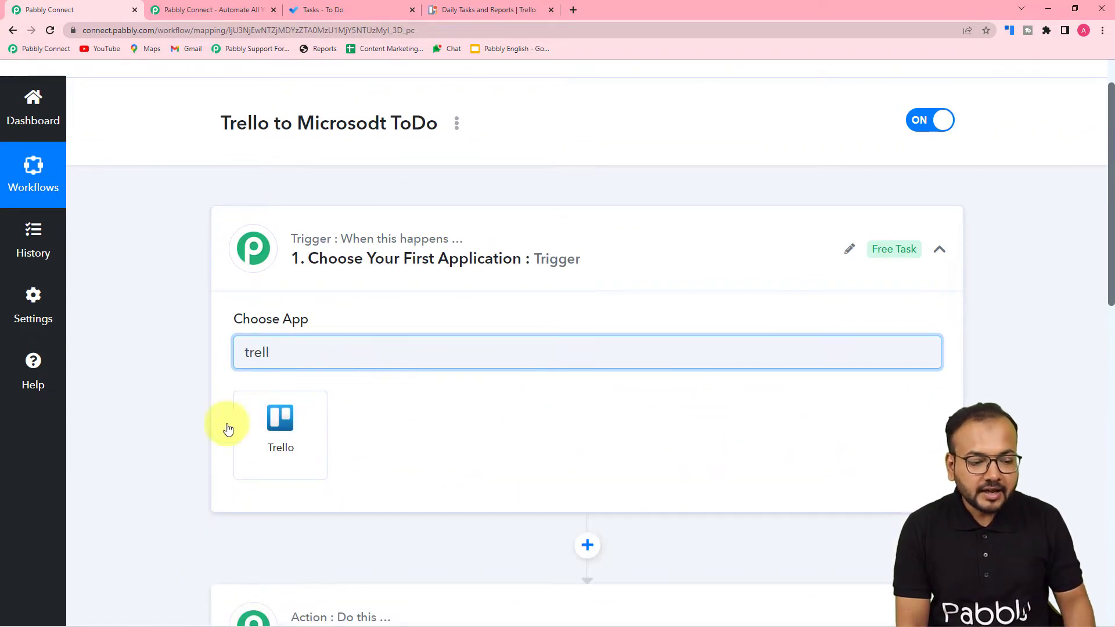
pyautogui.click(284, 444)
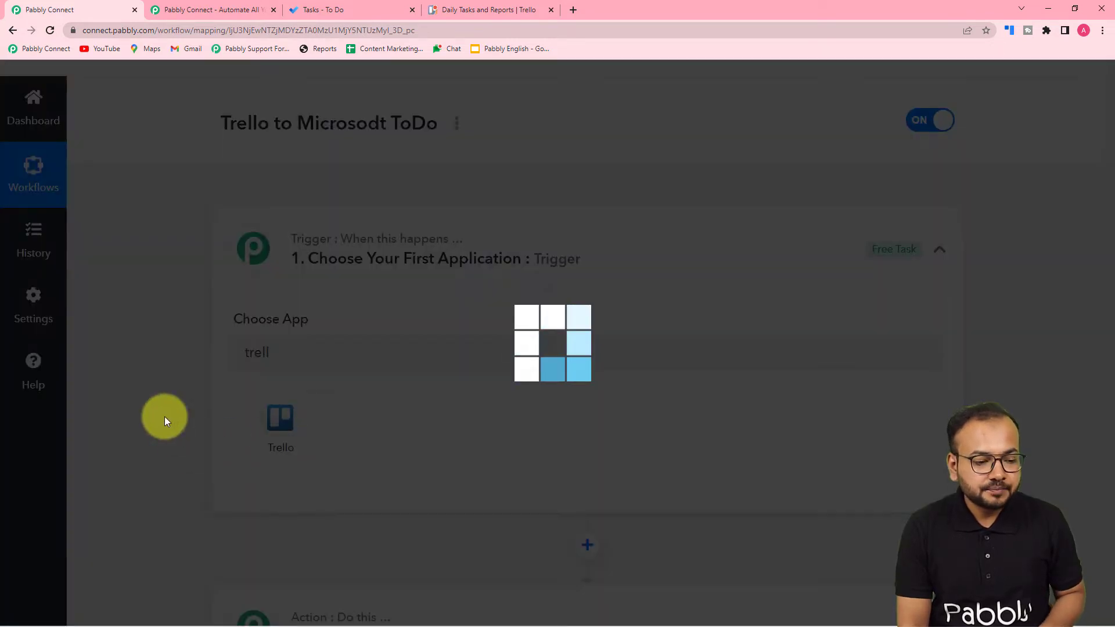
pyautogui.scroll(-2, 164, 417)
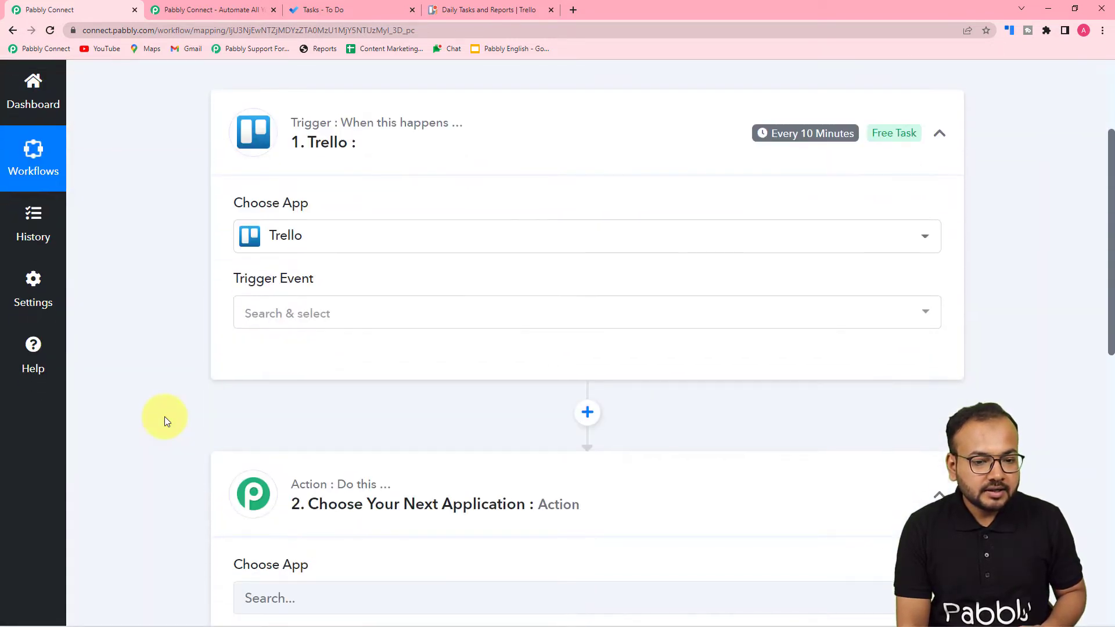
pyautogui.click(323, 313)
pyautogui.scroll(-2, 312, 416)
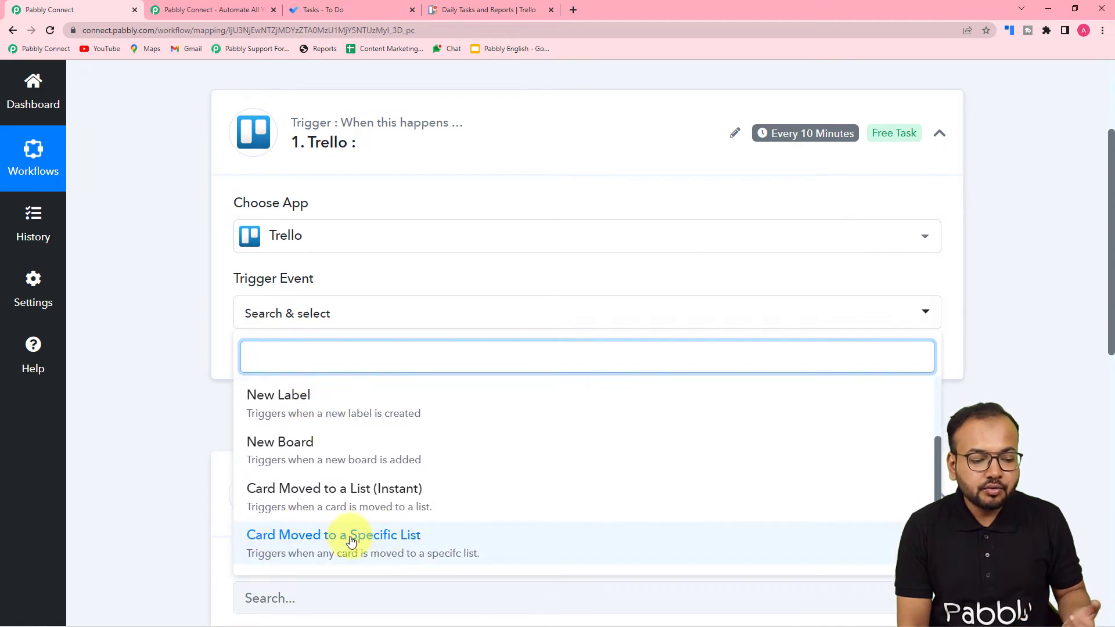
pyautogui.click(309, 549)
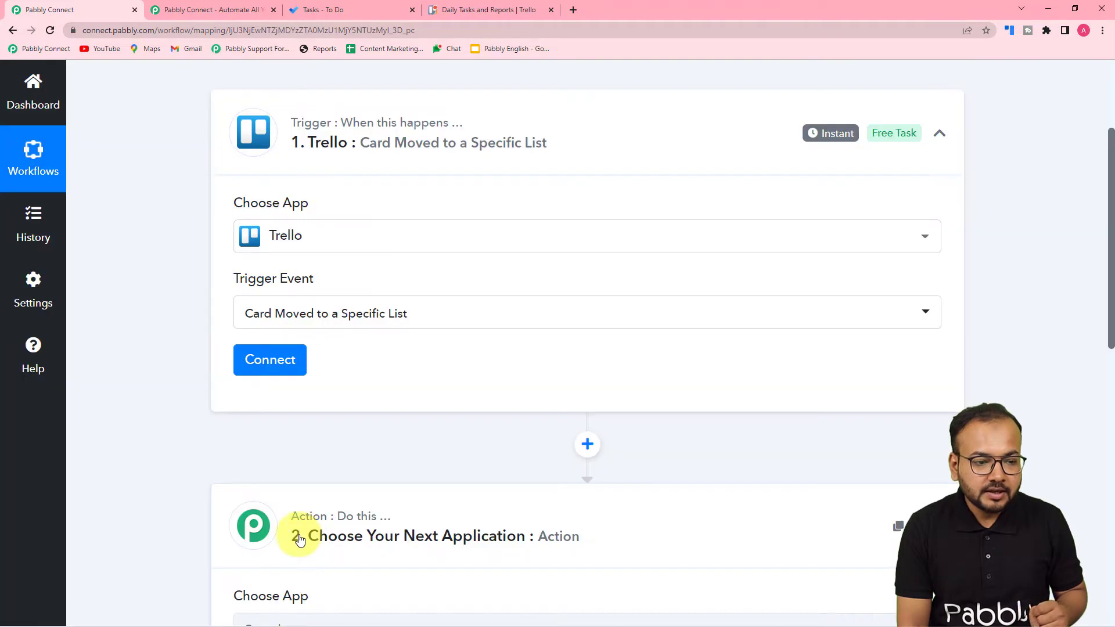
# Start a new Trello connection for the trigger, review its credential fields and check the Daily Tasks and Reports board in Trello.
pyautogui.click(270, 365)
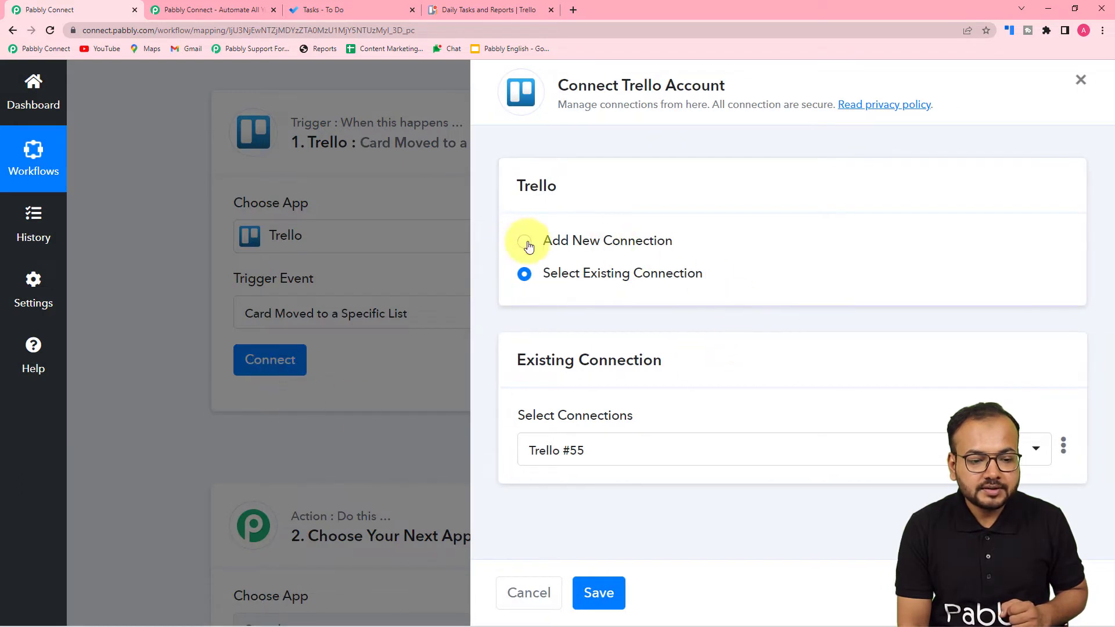
pyautogui.click(527, 243)
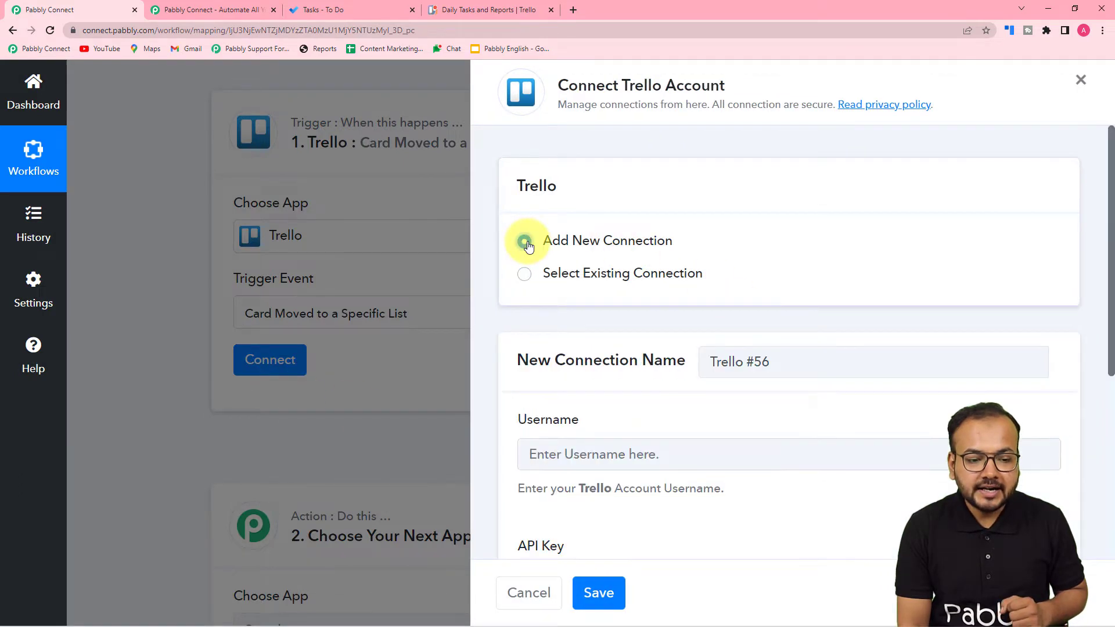
pyautogui.scroll(-3, 644, 406)
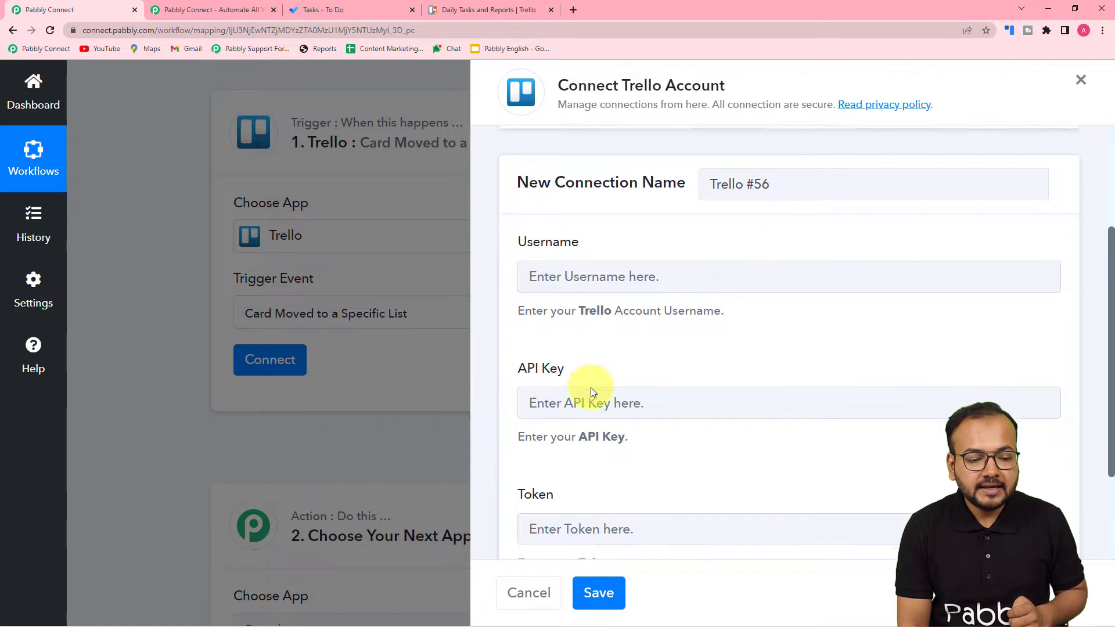
pyautogui.scroll(-2, 590, 388)
pyautogui.scroll(2, 638, 388)
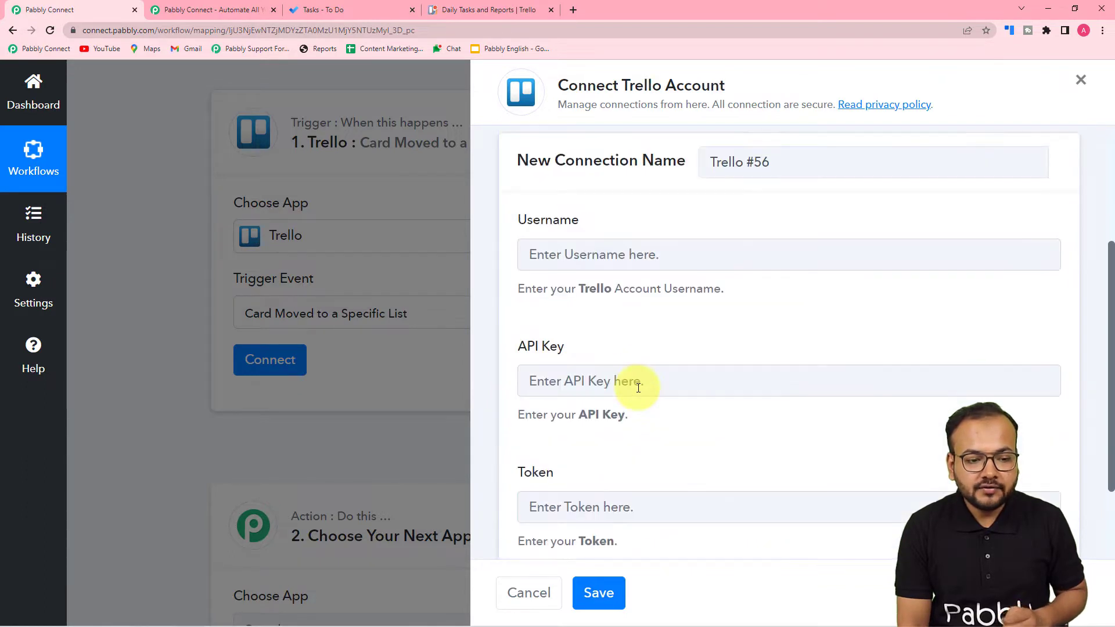
pyautogui.scroll(-2, 637, 387)
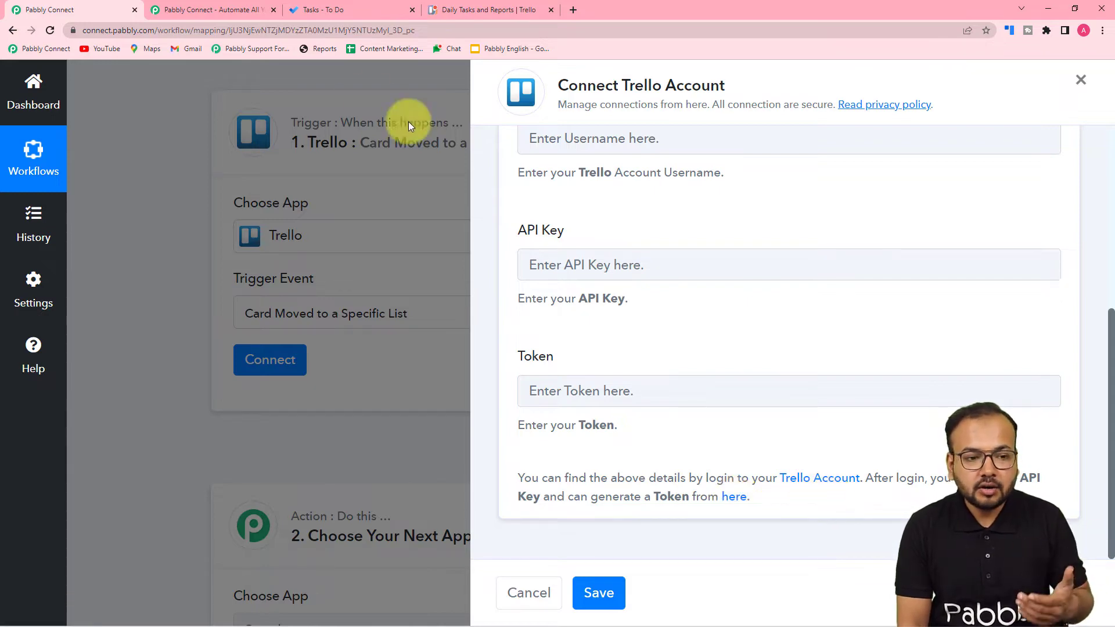
pyautogui.click(448, 8)
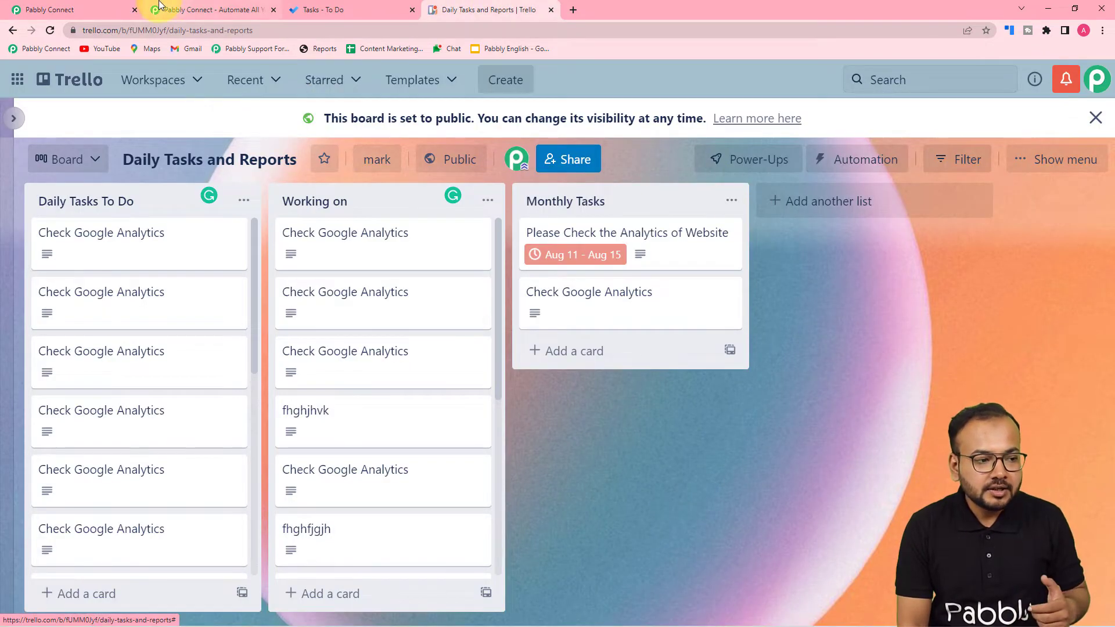
pyautogui.click(117, 6)
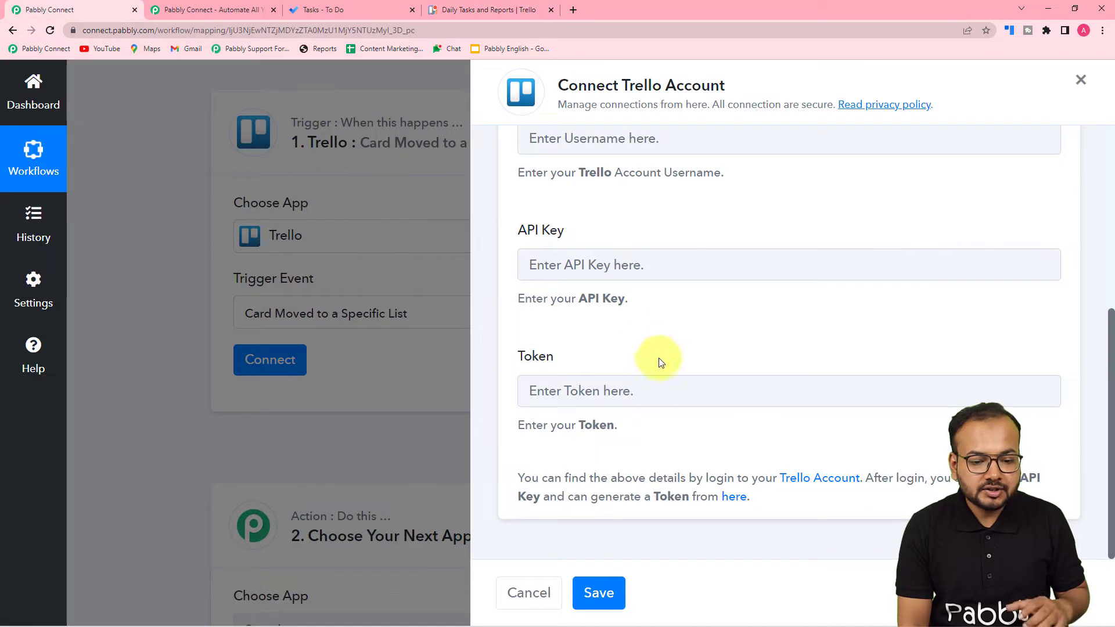
# Copy the key from Trello's Developer API Keys page and paste it into the connection's API Key field.
pyautogui.click(731, 502)
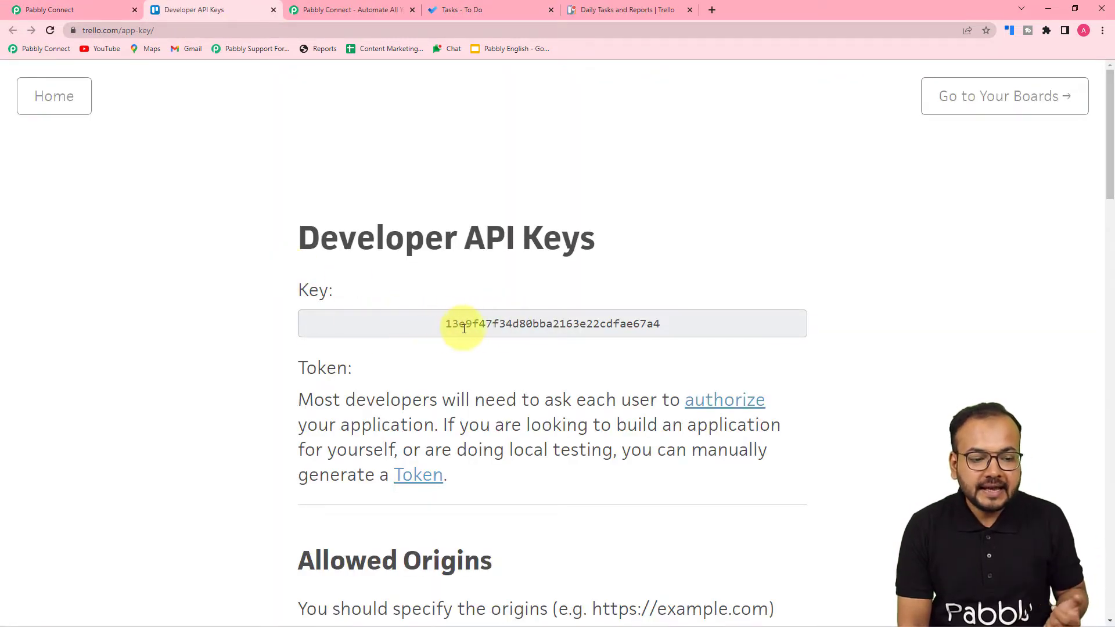
pyautogui.doubleClick(652, 323)
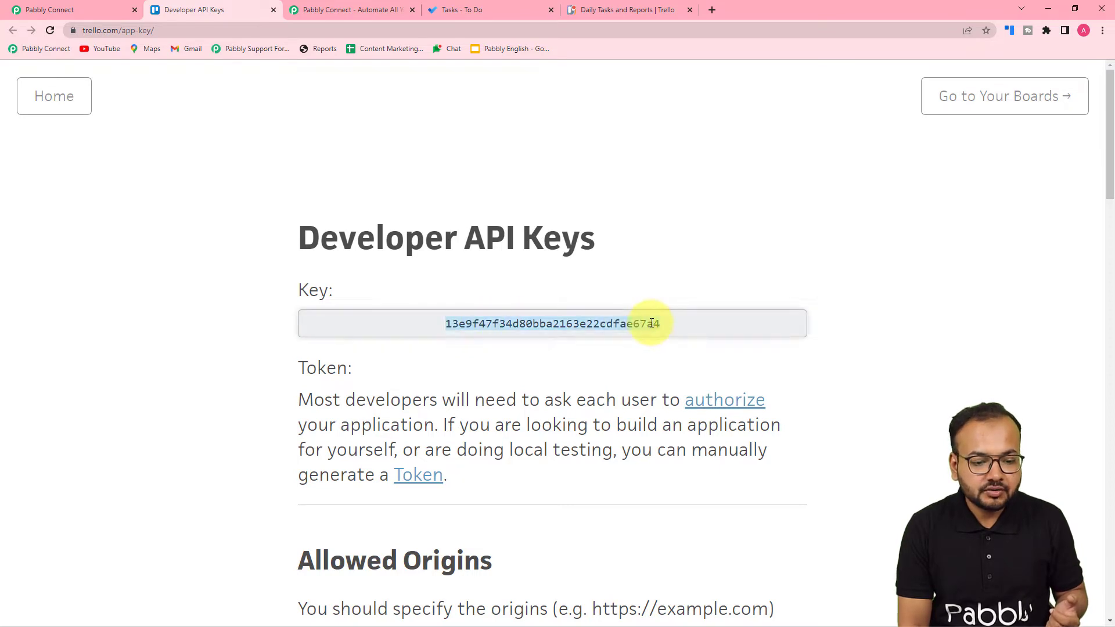
pyautogui.rightClick(651, 324)
pyautogui.click(653, 330)
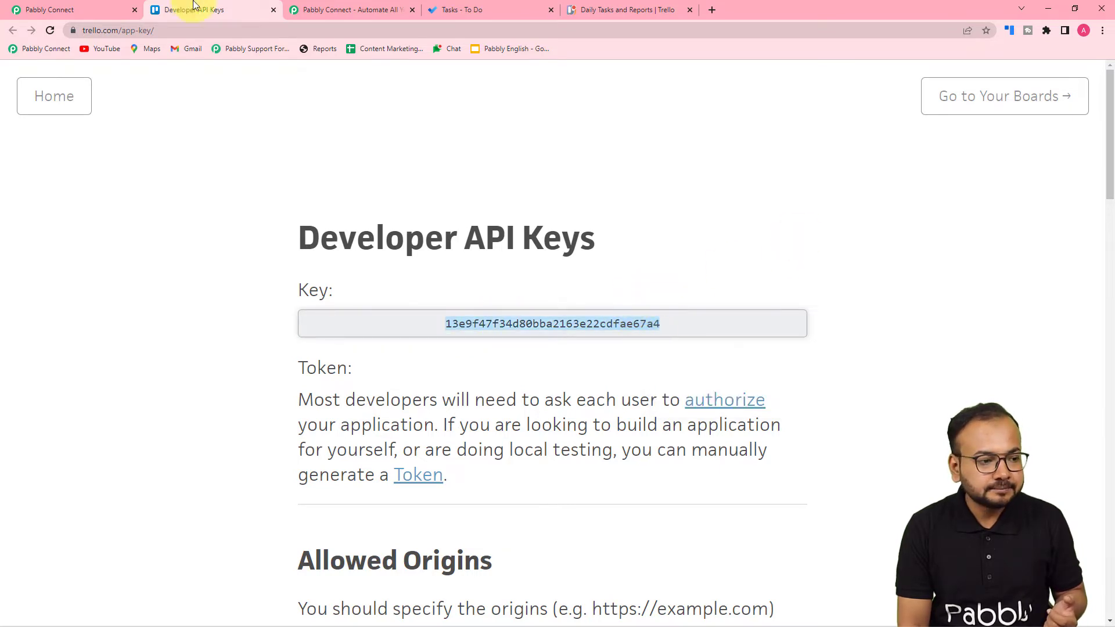
pyautogui.click(72, 8)
pyautogui.rightClick(554, 269)
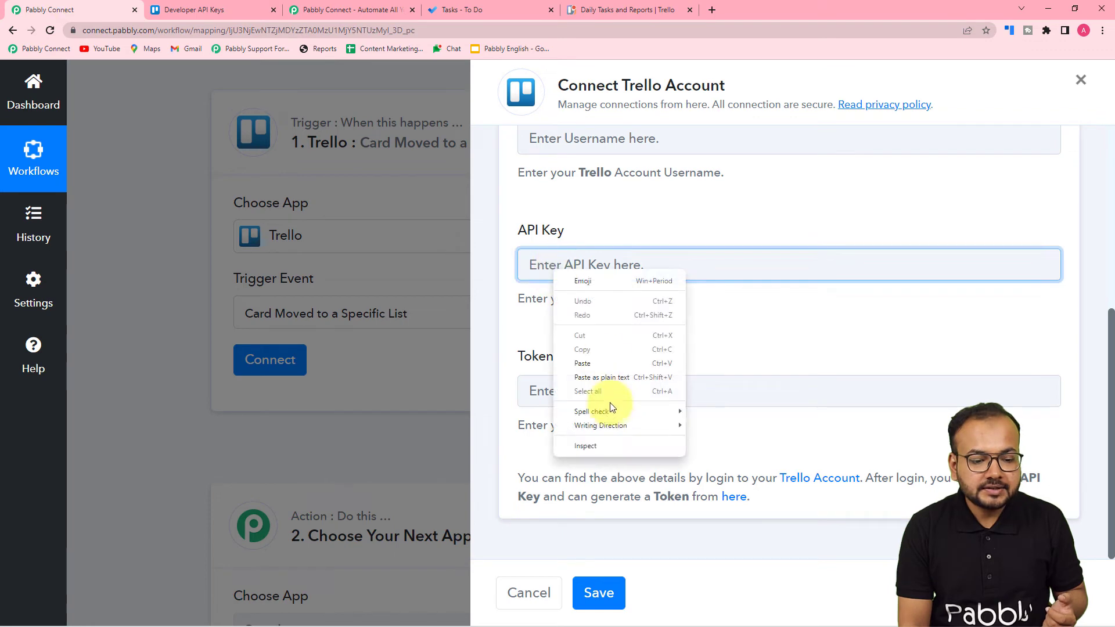
pyautogui.click(601, 378)
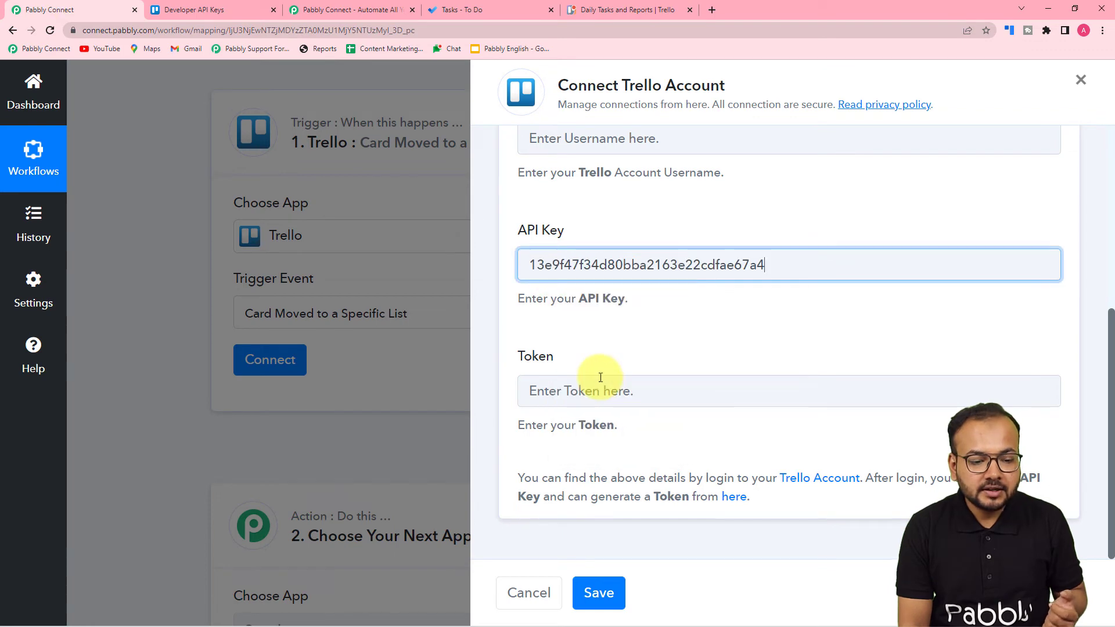
# Generate a token from Trello's Developer API Keys page and allow Server Token access to the account.
pyautogui.click(220, 8)
pyautogui.scroll(-3, 591, 368)
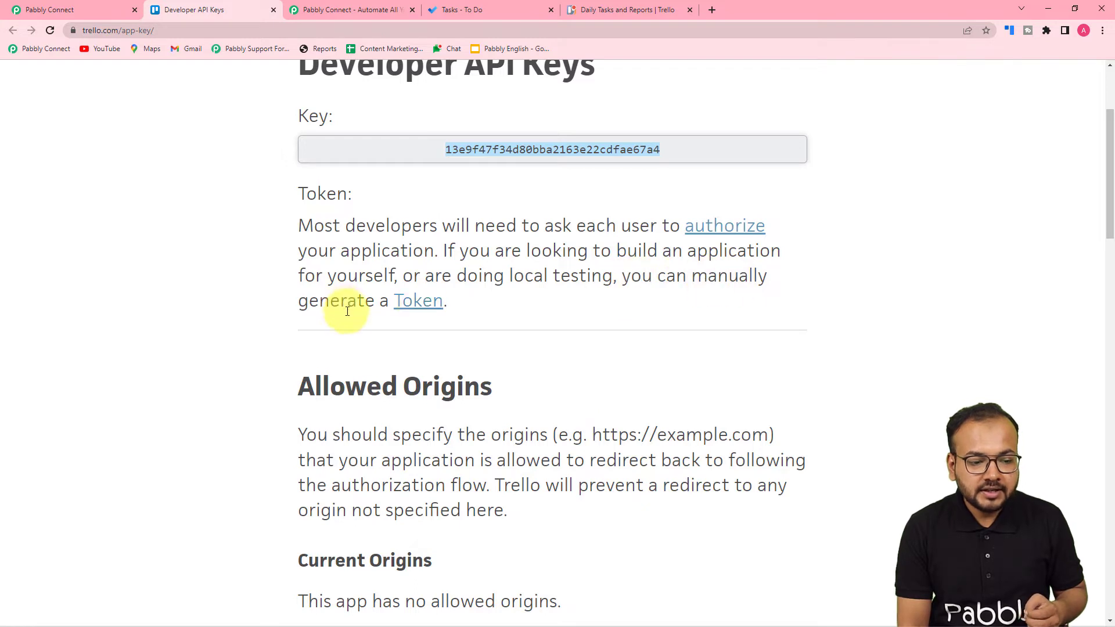
pyautogui.click(418, 301)
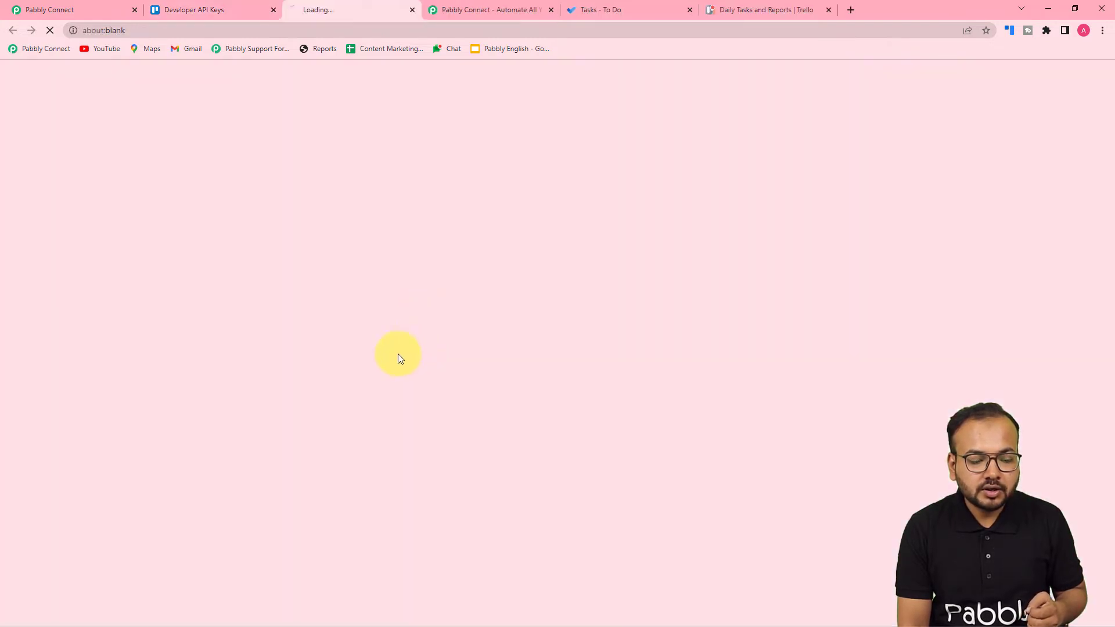
pyautogui.scroll(-2, 276, 332)
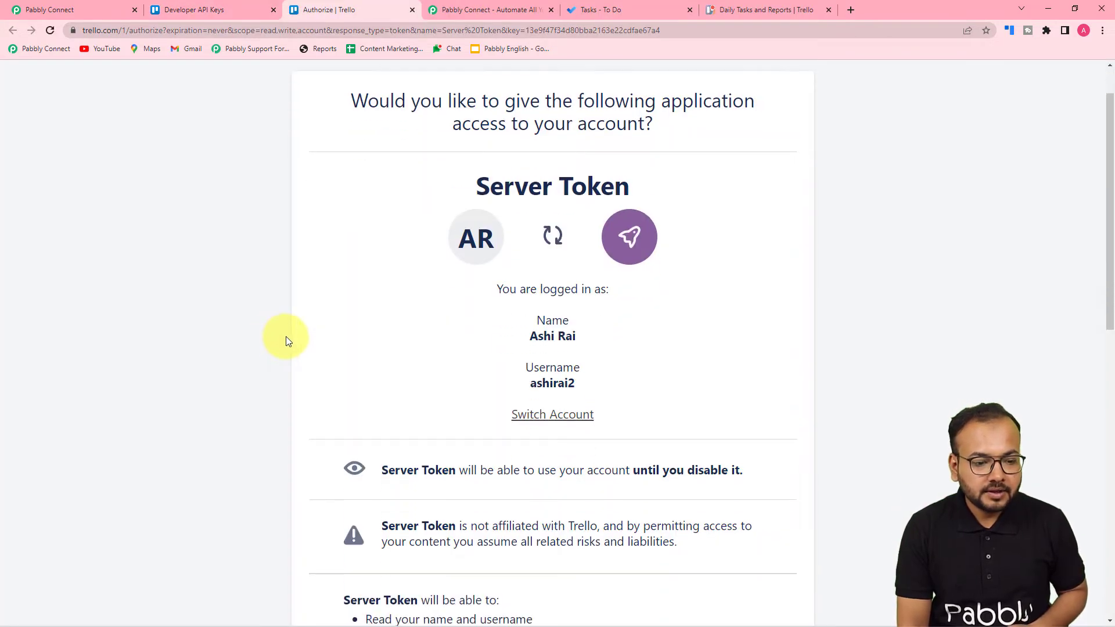
pyautogui.scroll(-10, 286, 336)
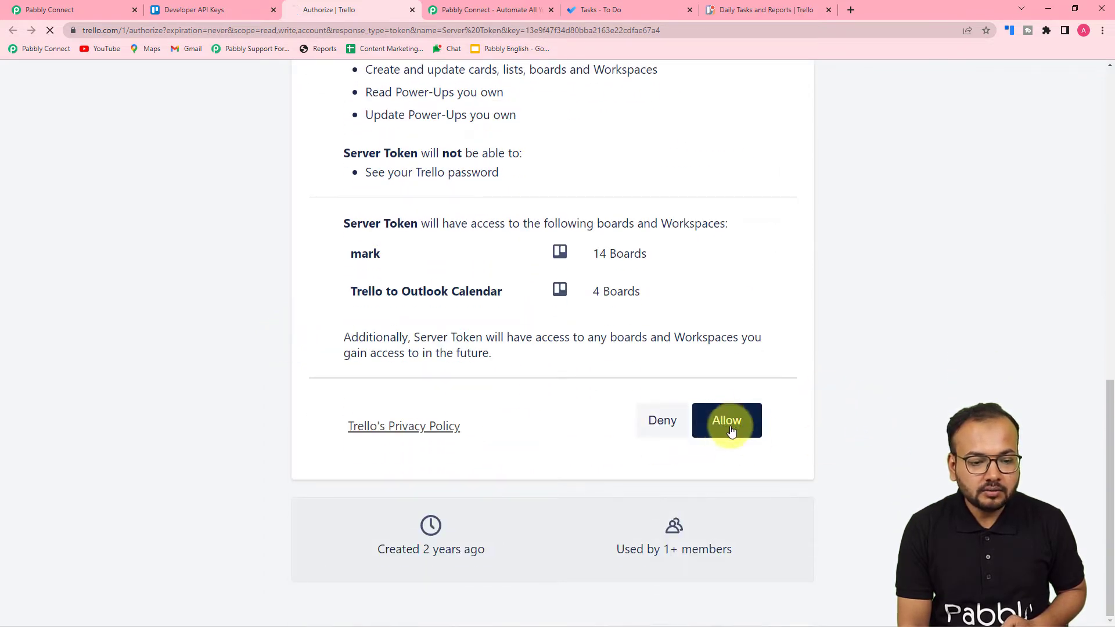
pyautogui.click(728, 427)
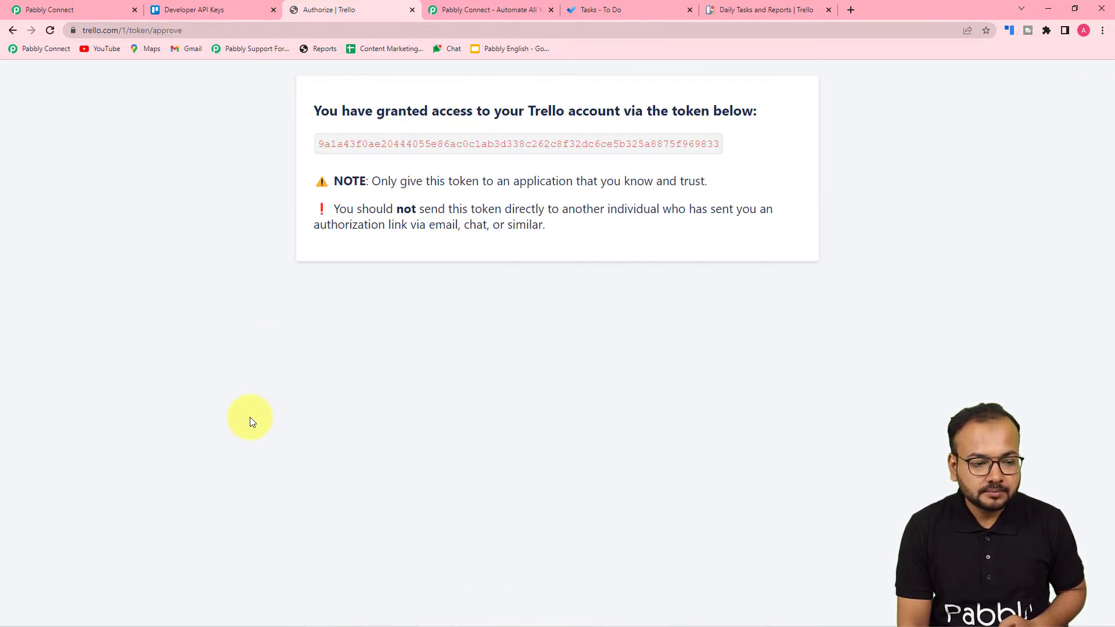
# Copy the generated Trello token and paste it into the Token field of the Pabbly Connect connection.
pyautogui.doubleClick(429, 147)
pyautogui.rightClick(430, 149)
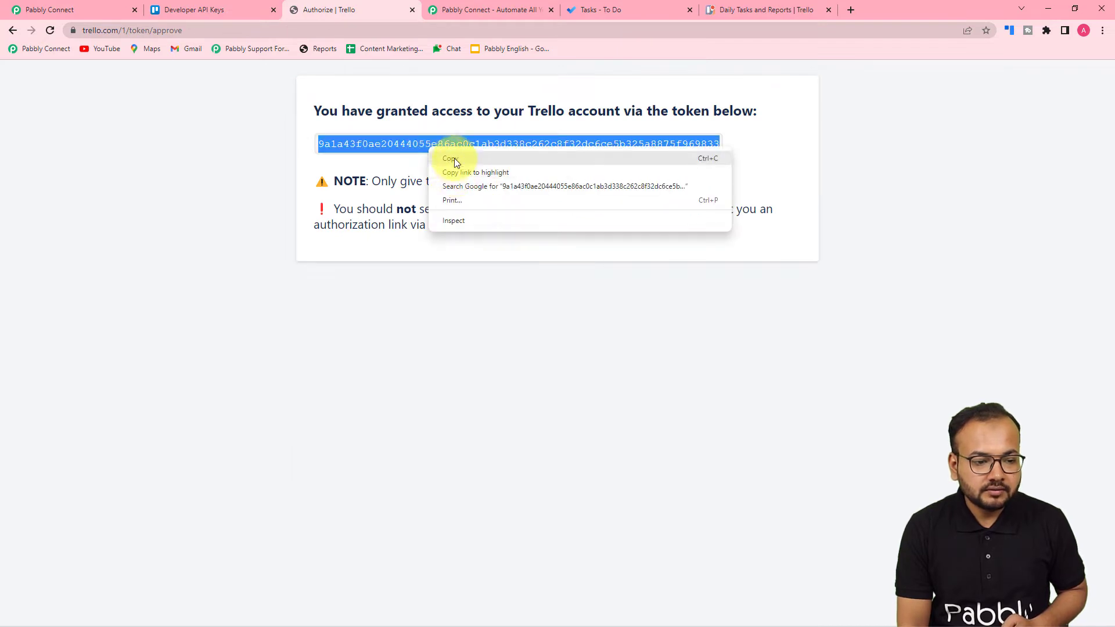
pyautogui.click(454, 158)
pyautogui.click(41, 11)
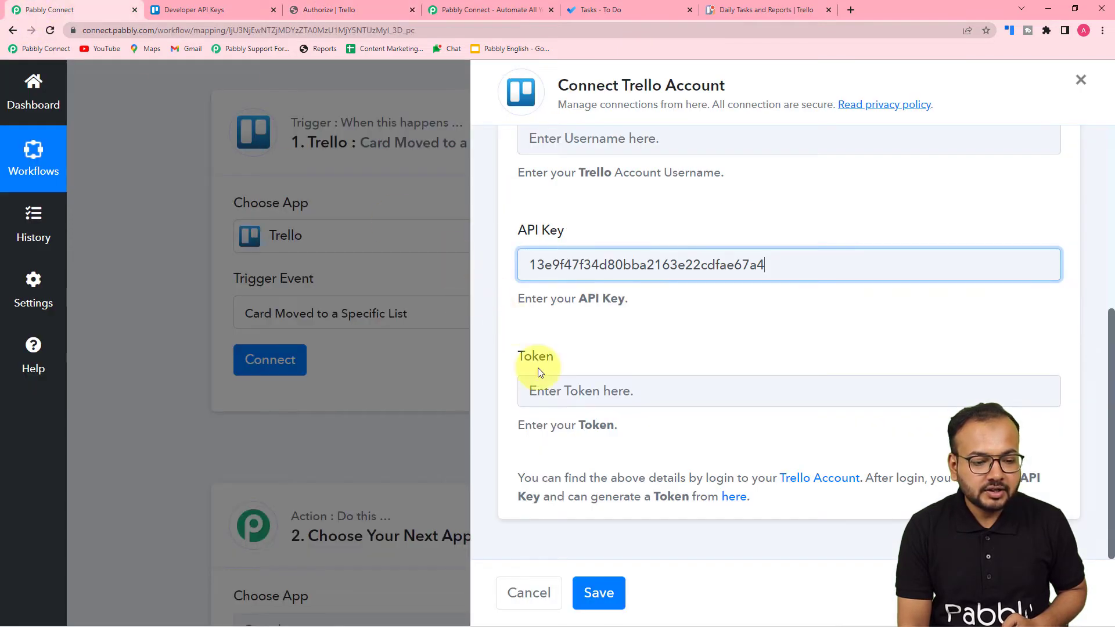
pyautogui.rightClick(542, 392)
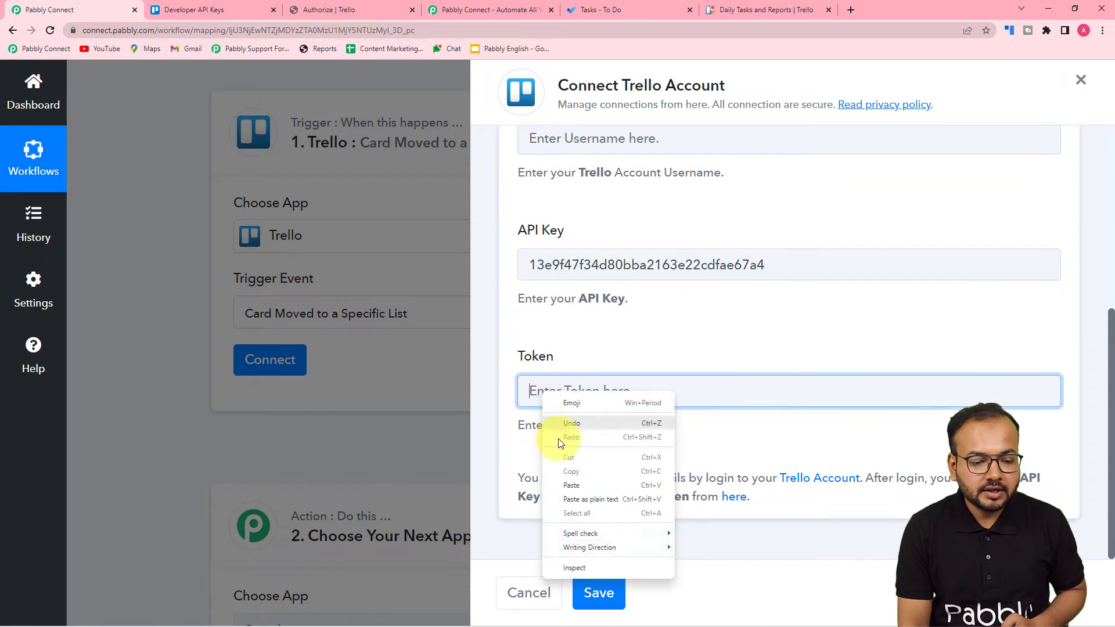
pyautogui.click(569, 494)
# Copy the account username from the Profile and visibility page in Trello.
pyautogui.scroll(5, 570, 489)
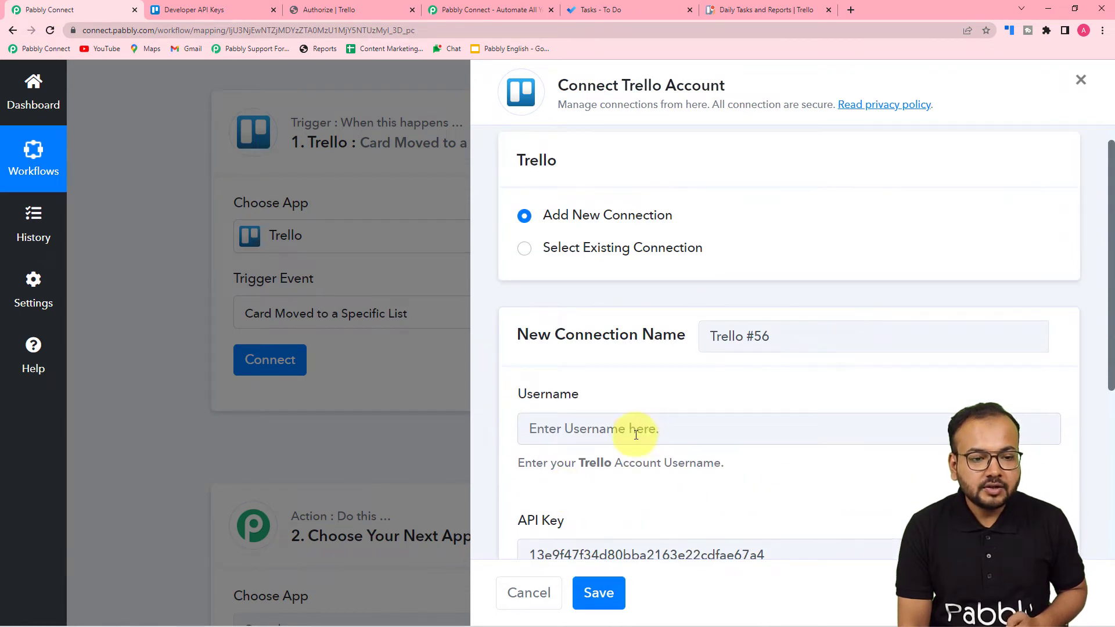
pyautogui.click(732, 7)
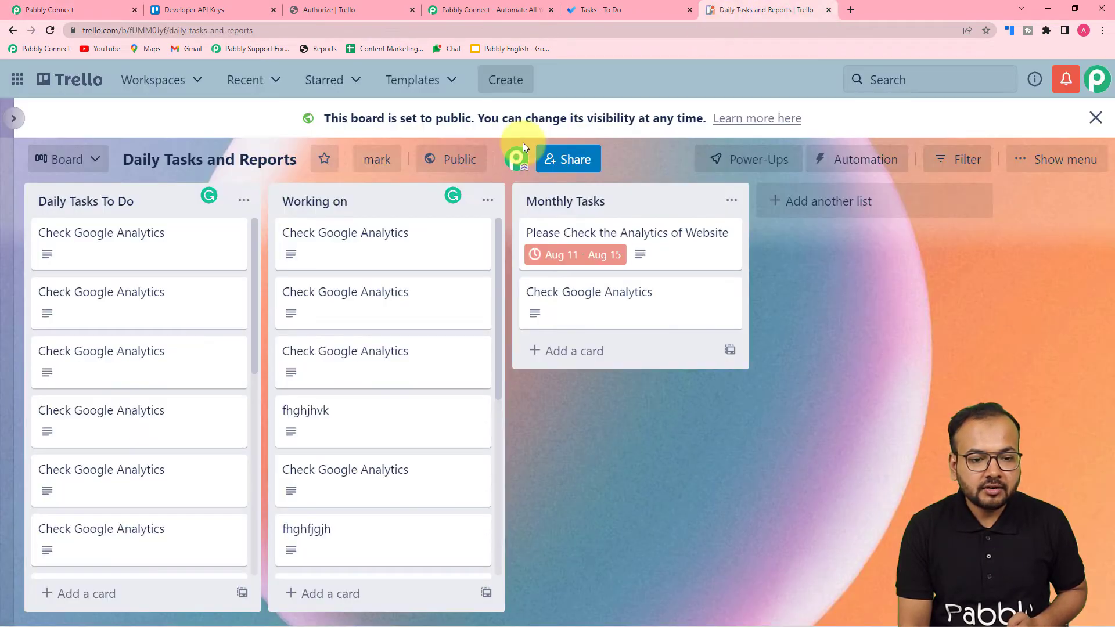
pyautogui.click(1097, 81)
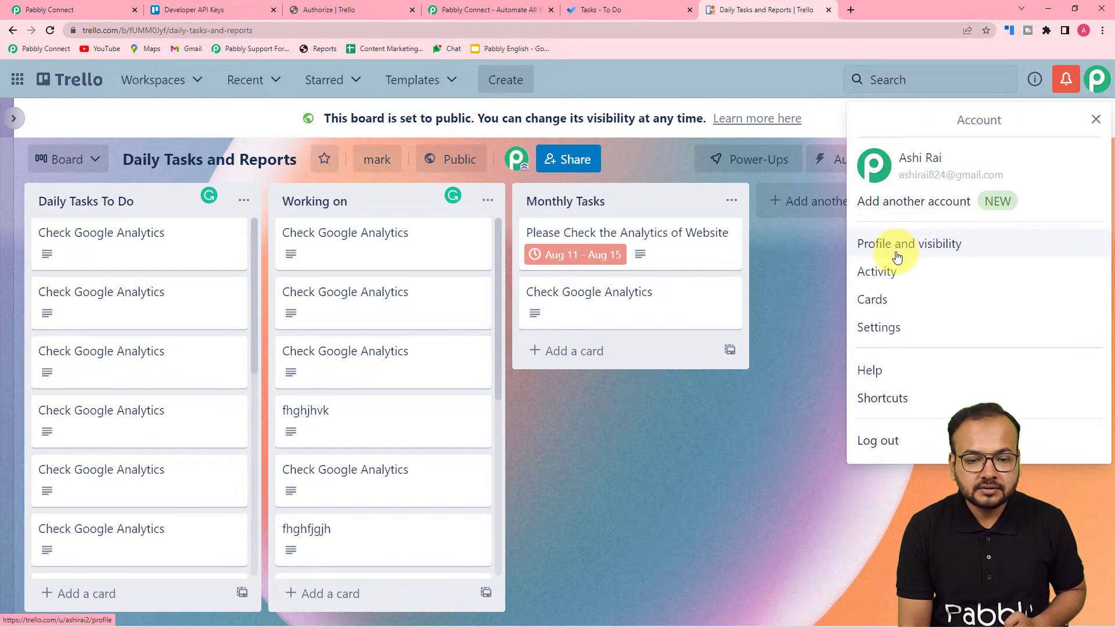
pyautogui.click(877, 245)
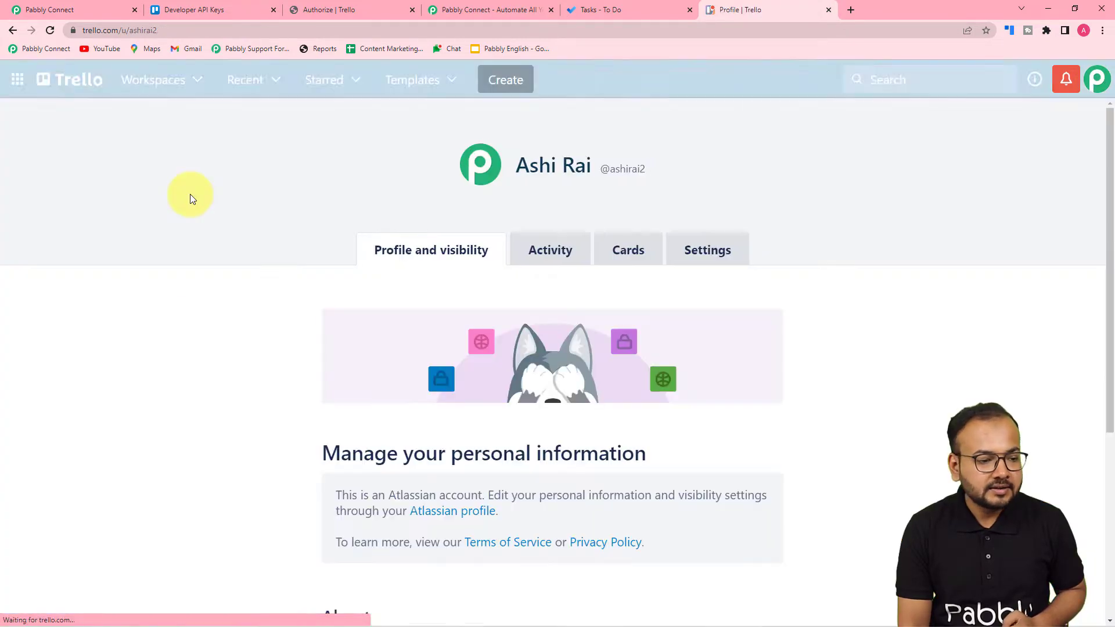
pyautogui.scroll(-5, 190, 194)
pyautogui.click(372, 405)
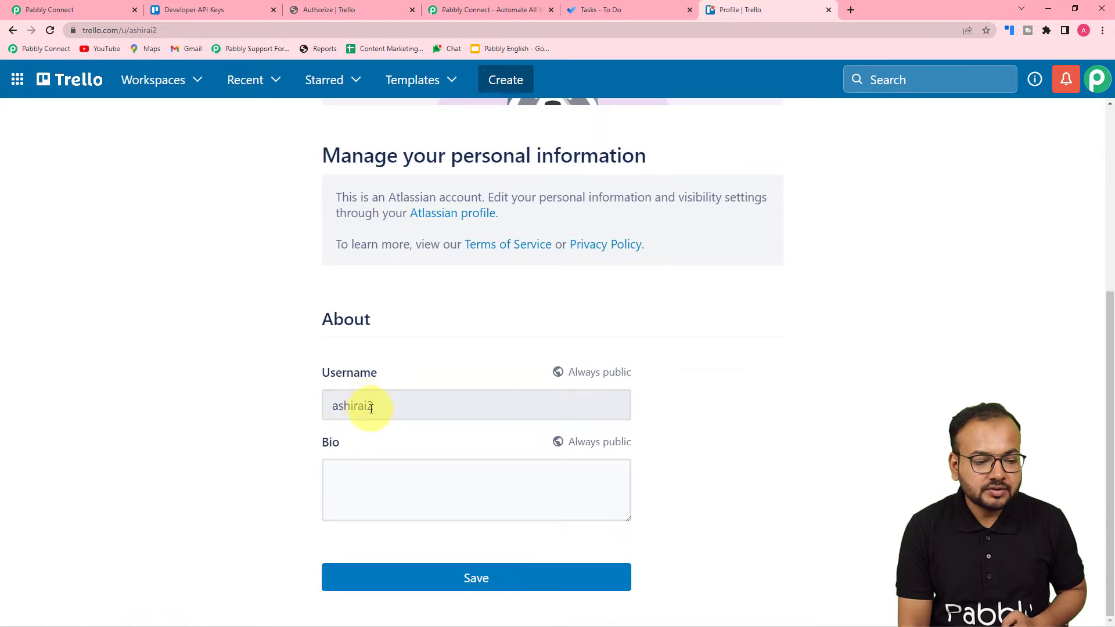
pyautogui.moveTo(371, 406); pyautogui.dragTo(306, 412)
pyautogui.rightClick(344, 406)
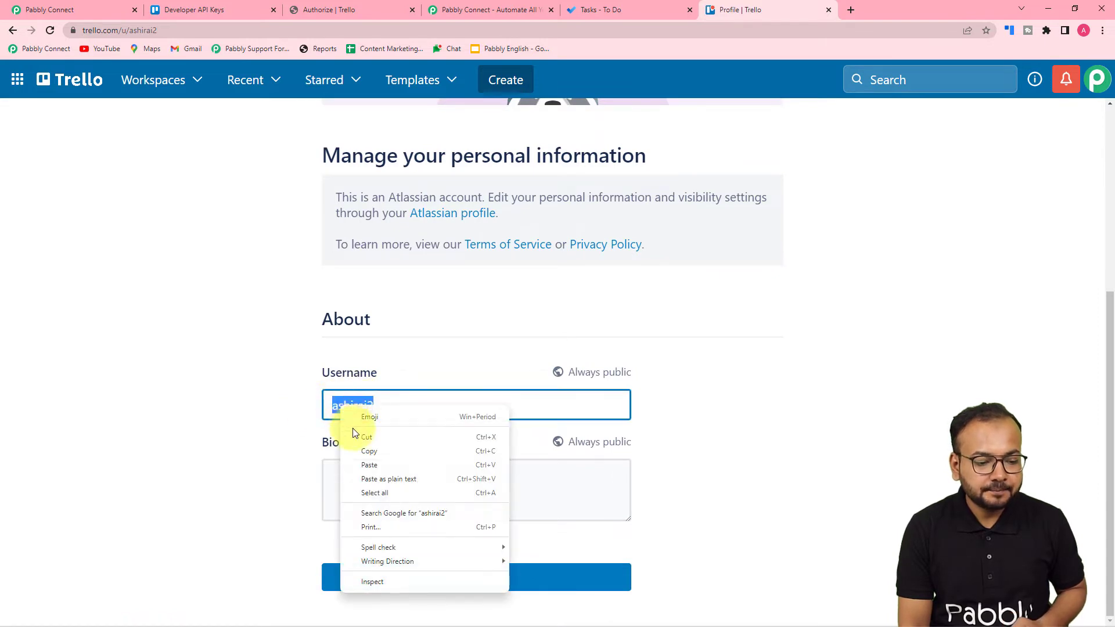
pyautogui.click(358, 450)
# Paste the Trello username into the connection's Username field in Pabbly Connect and save the connection.
pyautogui.click(46, 10)
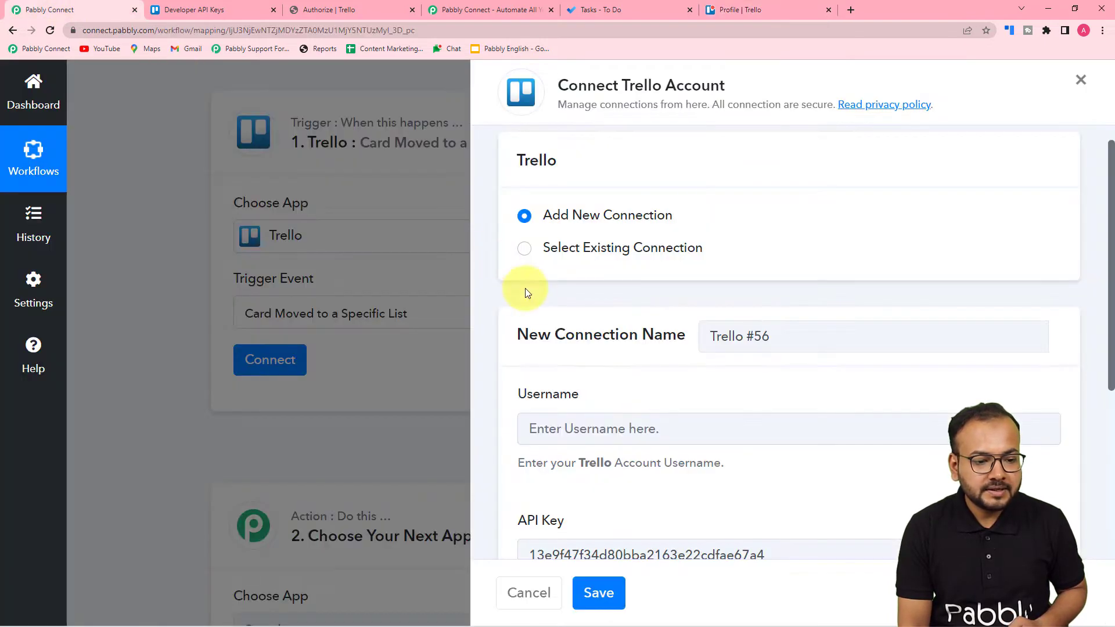
pyautogui.rightClick(559, 427)
pyautogui.click(593, 347)
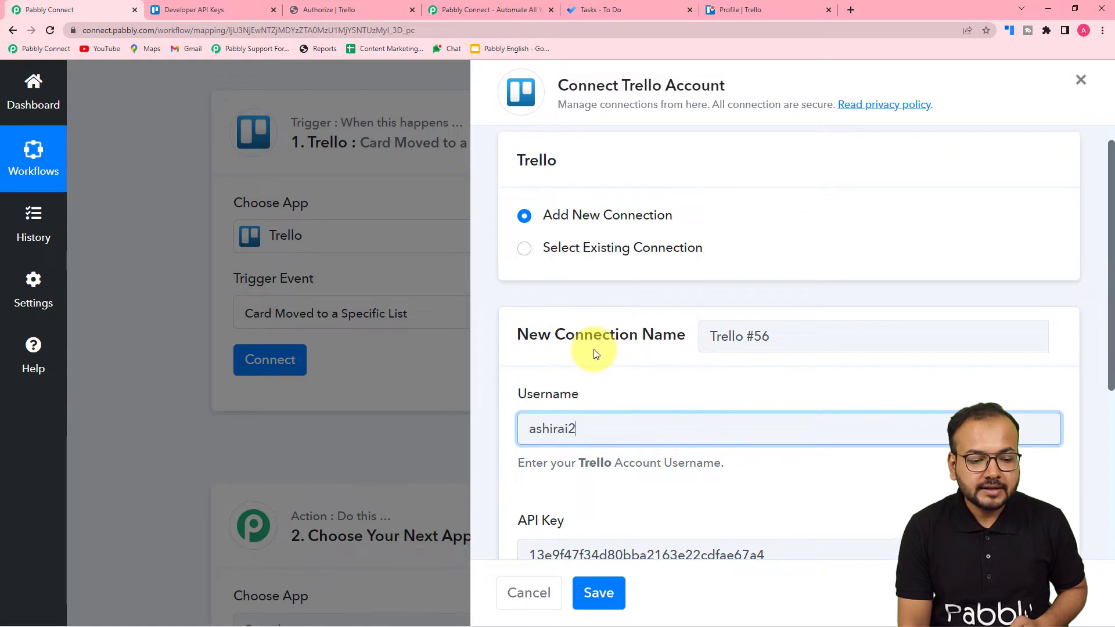
pyautogui.click(598, 592)
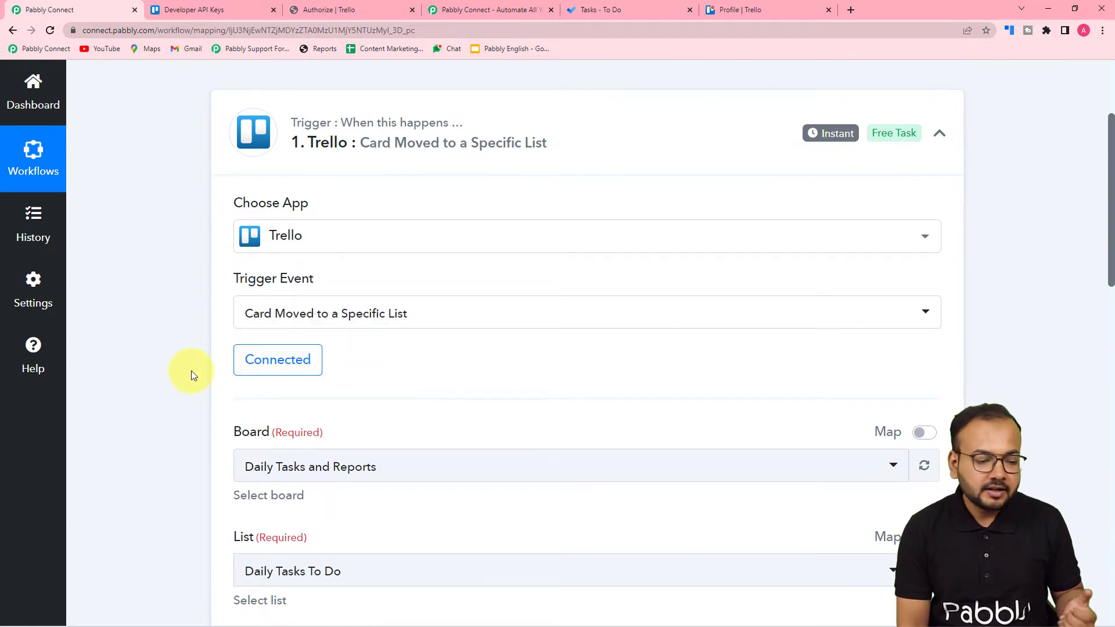
# Review the trigger's board and list fields, the Daily Tasks and Reports board in Trello, and the Tasks list in Microsoft To Do.
pyautogui.scroll(-3, 66, 353)
pyautogui.scroll(-2, 207, 294)
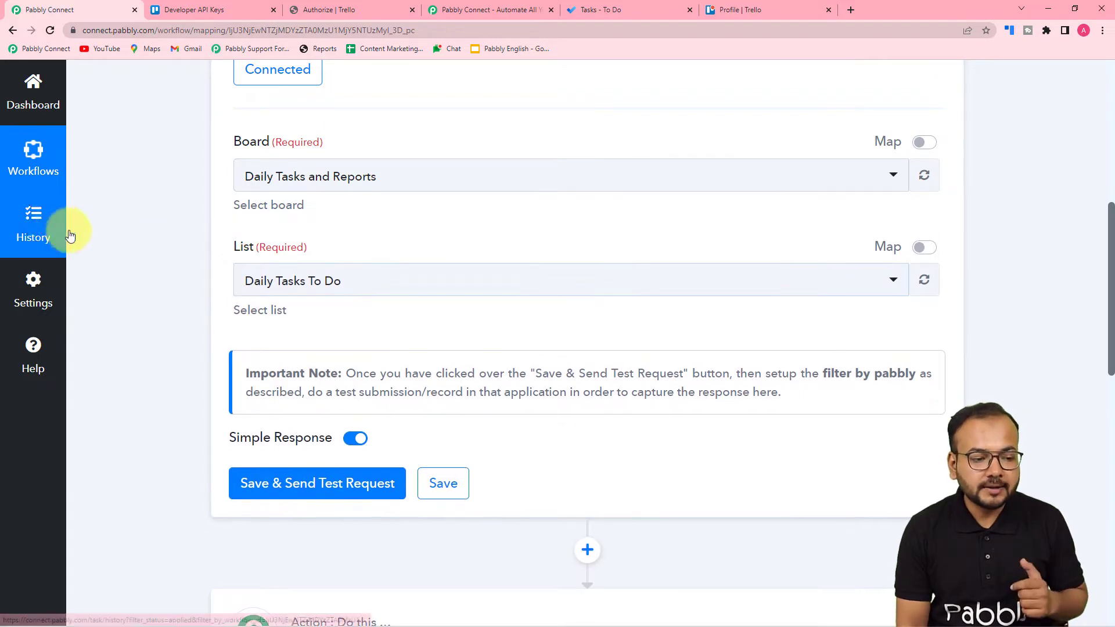
pyautogui.click(745, 10)
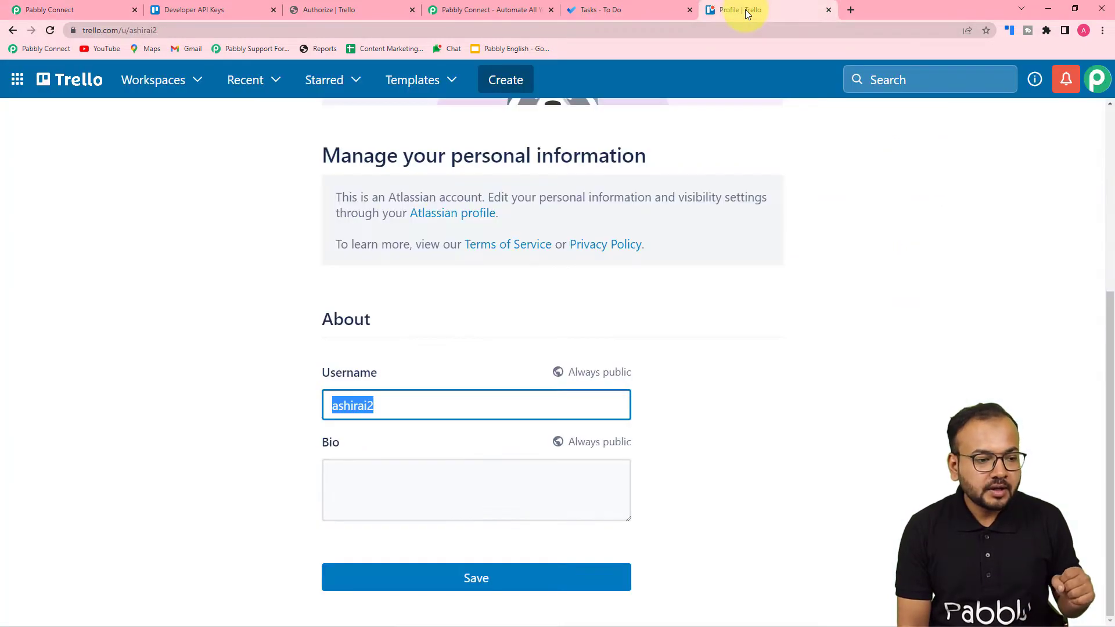
pyautogui.click(60, 84)
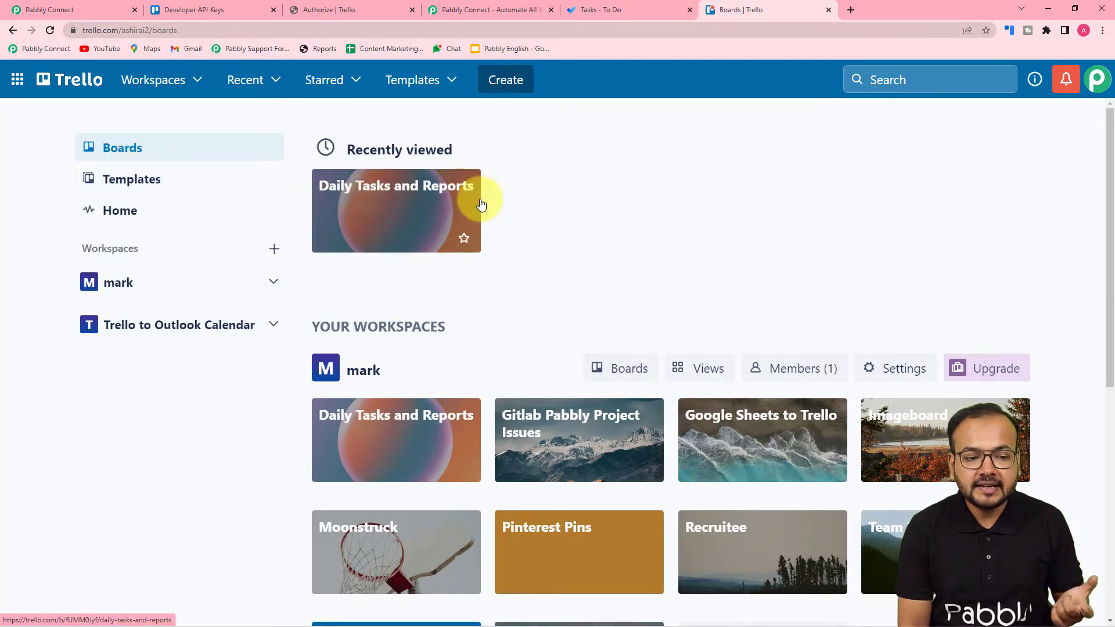
pyautogui.click(400, 222)
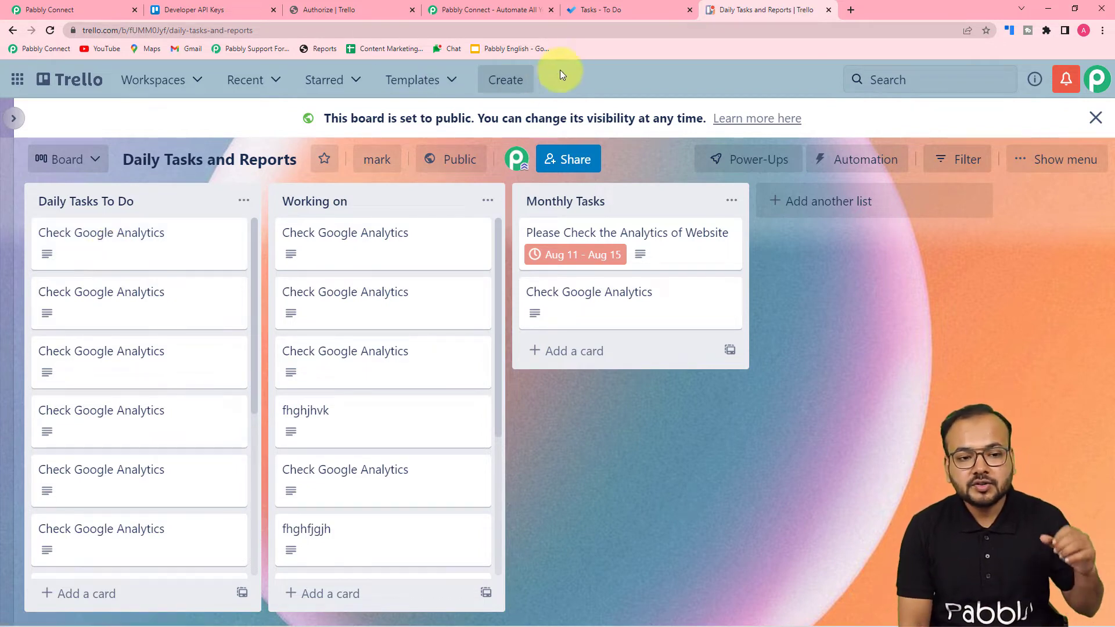
pyautogui.click(638, 13)
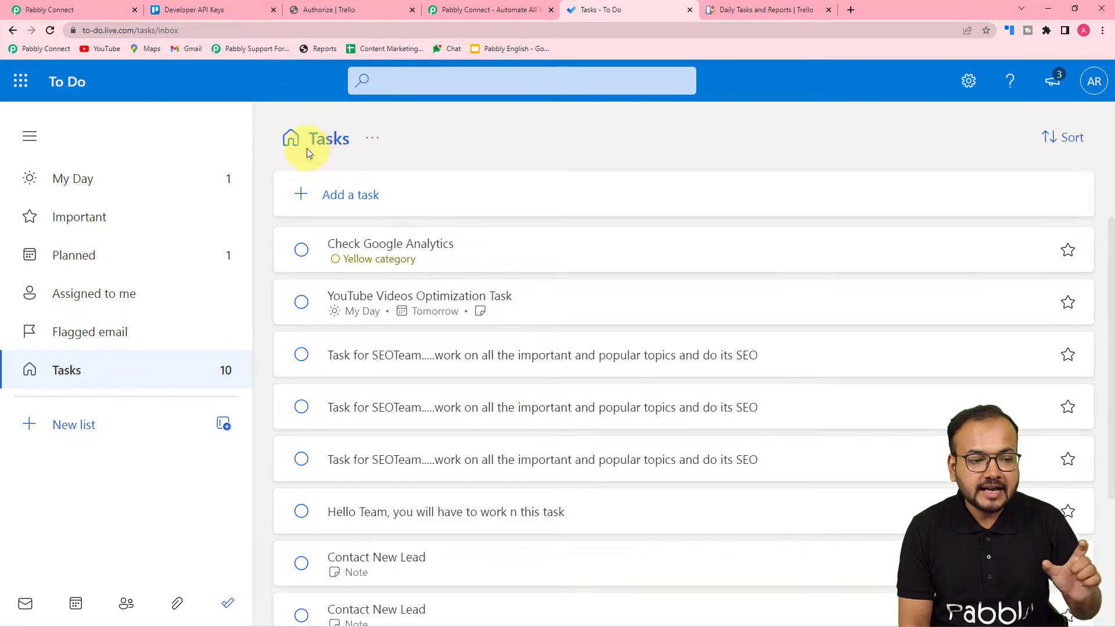
pyautogui.click(778, 9)
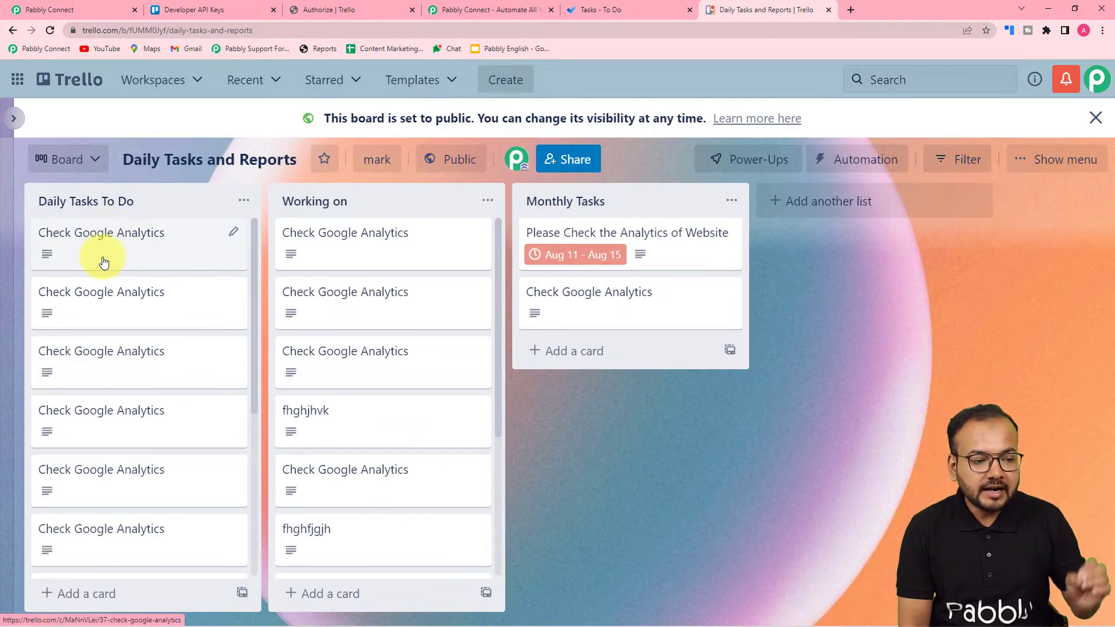
pyautogui.scroll(-2, 120, 296)
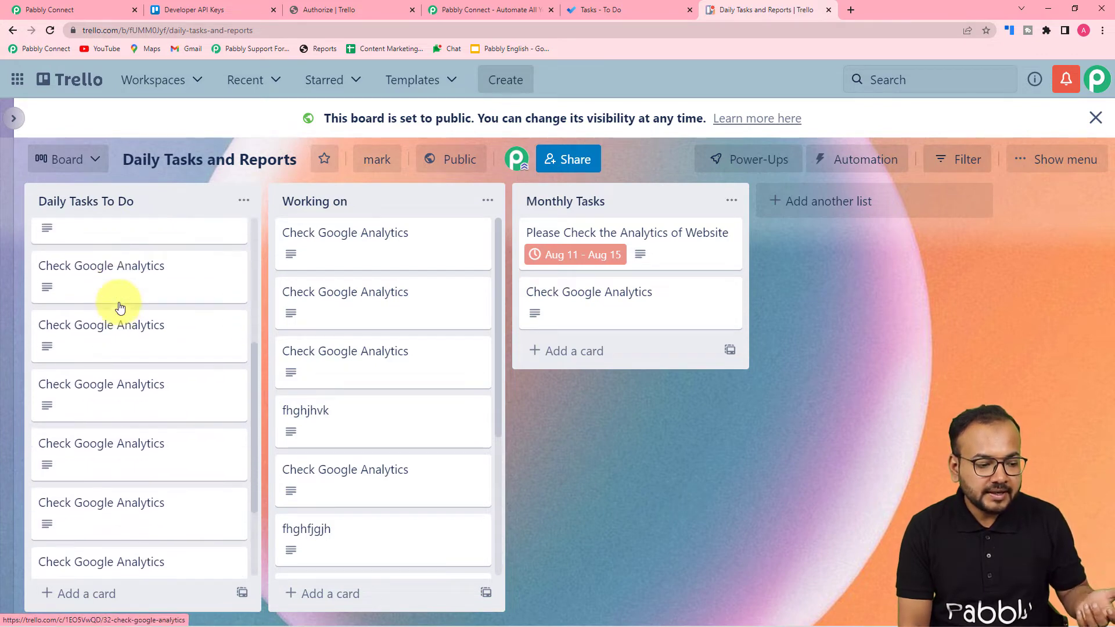
pyautogui.scroll(-3, 116, 302)
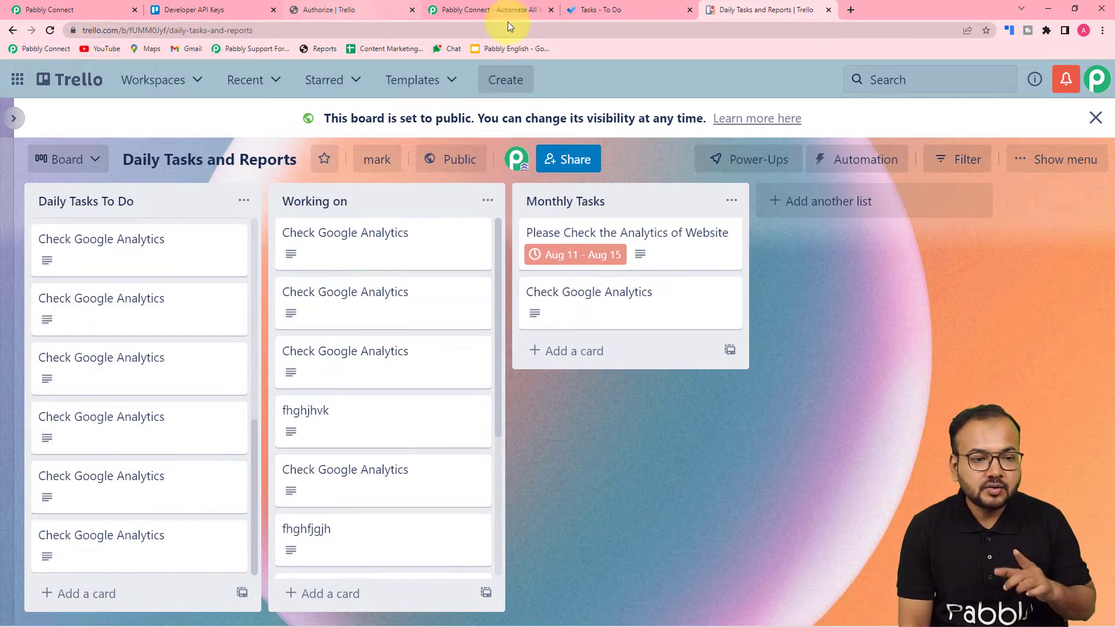
pyautogui.click(606, 15)
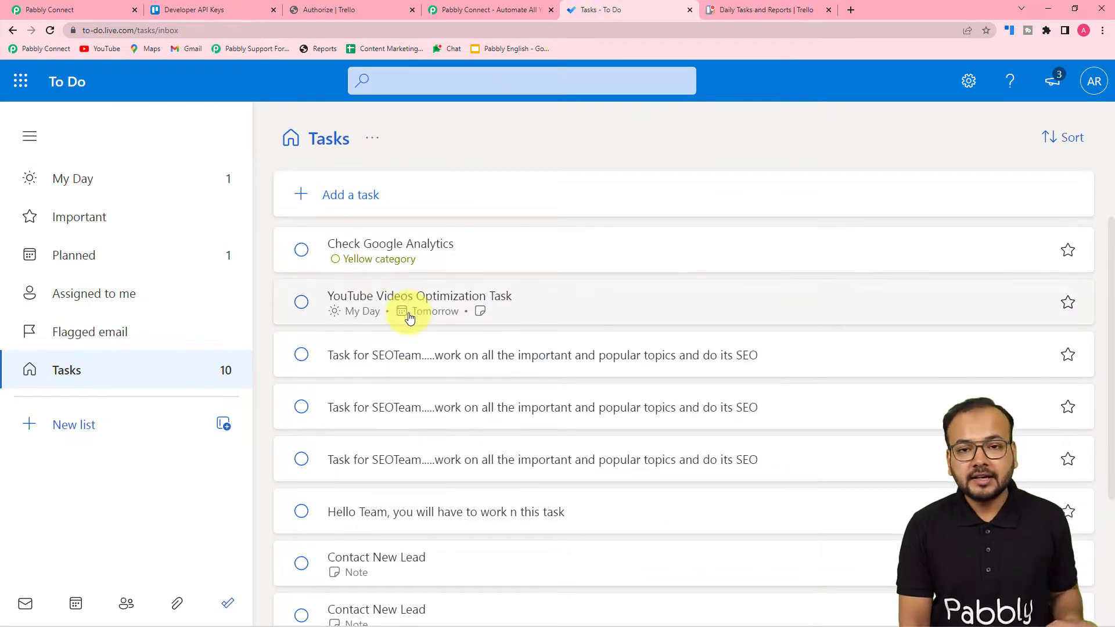
# In Pabbly Connect, set the trigger's board to Daily Tasks and Reports and its list to Daily Tasks To Do.
pyautogui.click(61, 4)
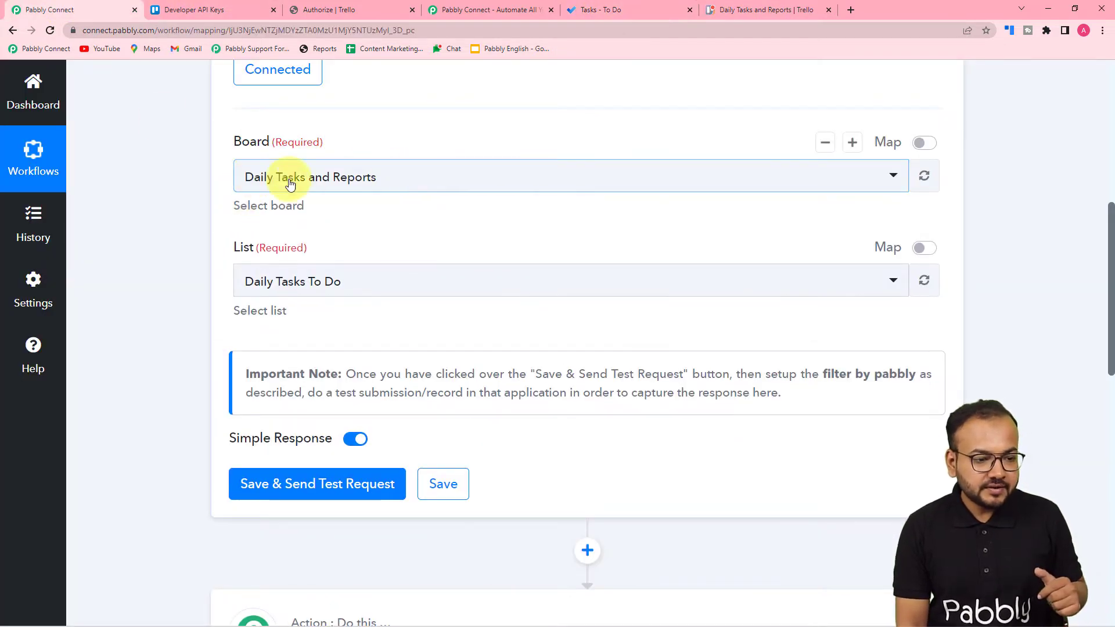
pyautogui.click(403, 188)
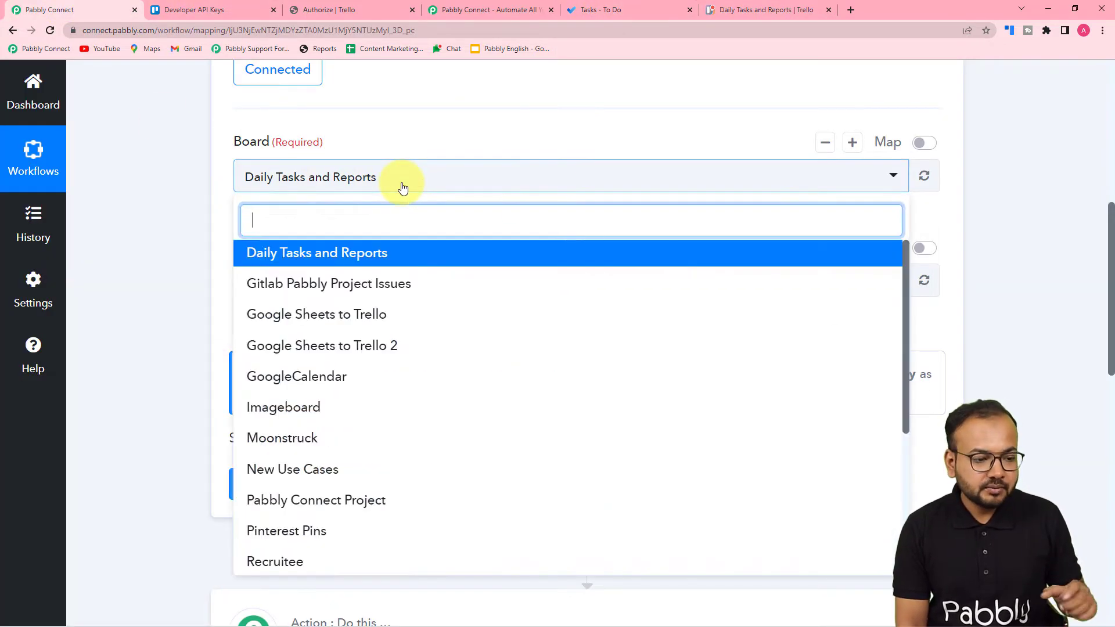
pyautogui.click(293, 255)
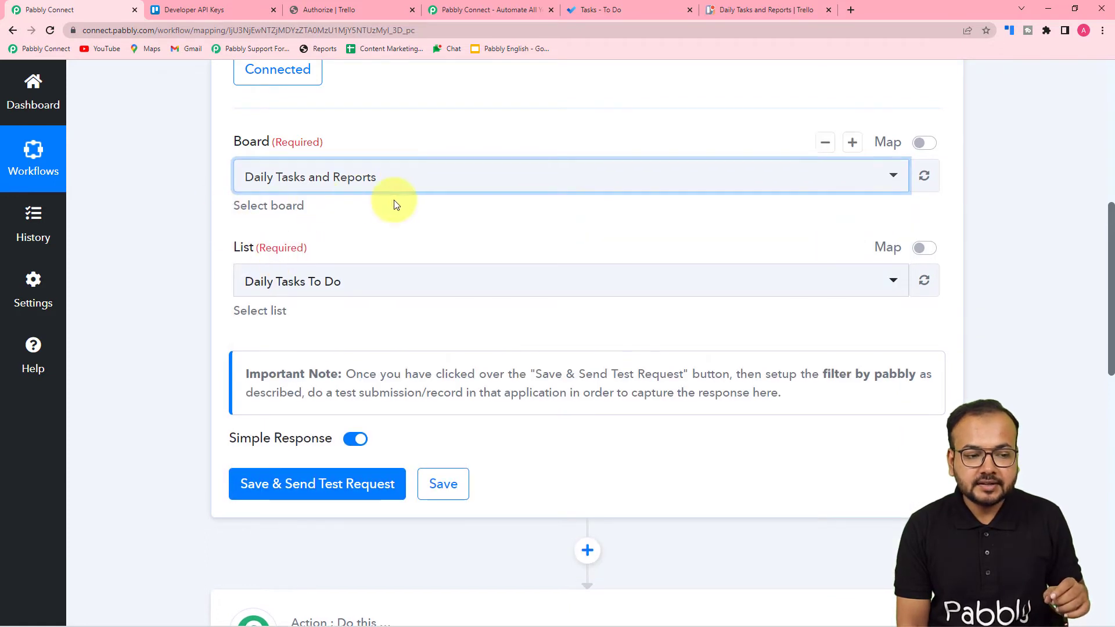
pyautogui.scroll(-2, 144, 204)
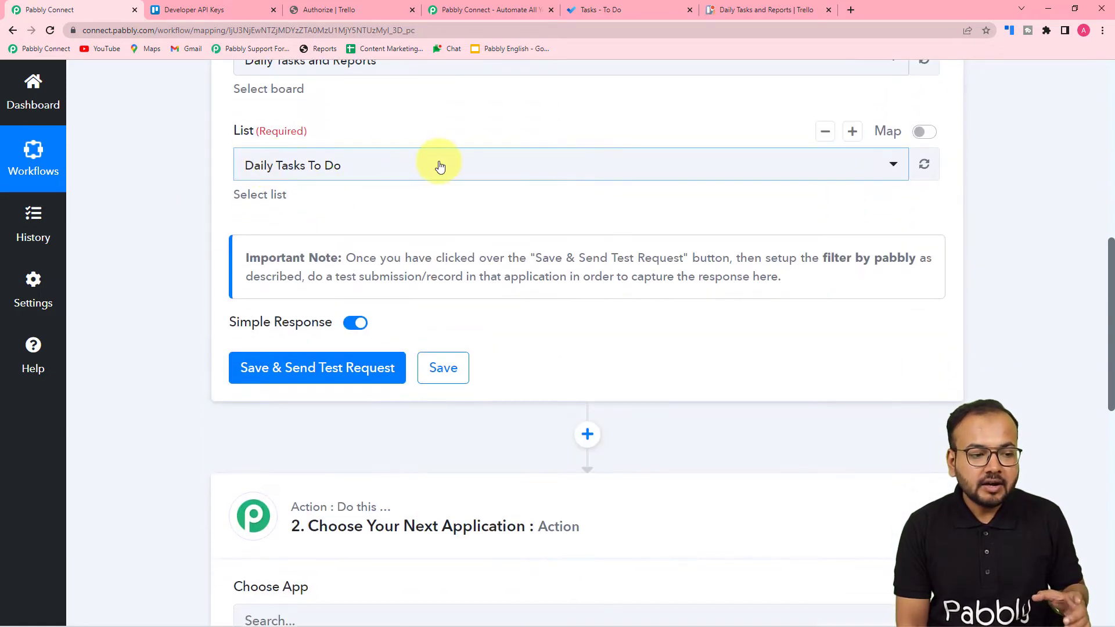
pyautogui.click(439, 167)
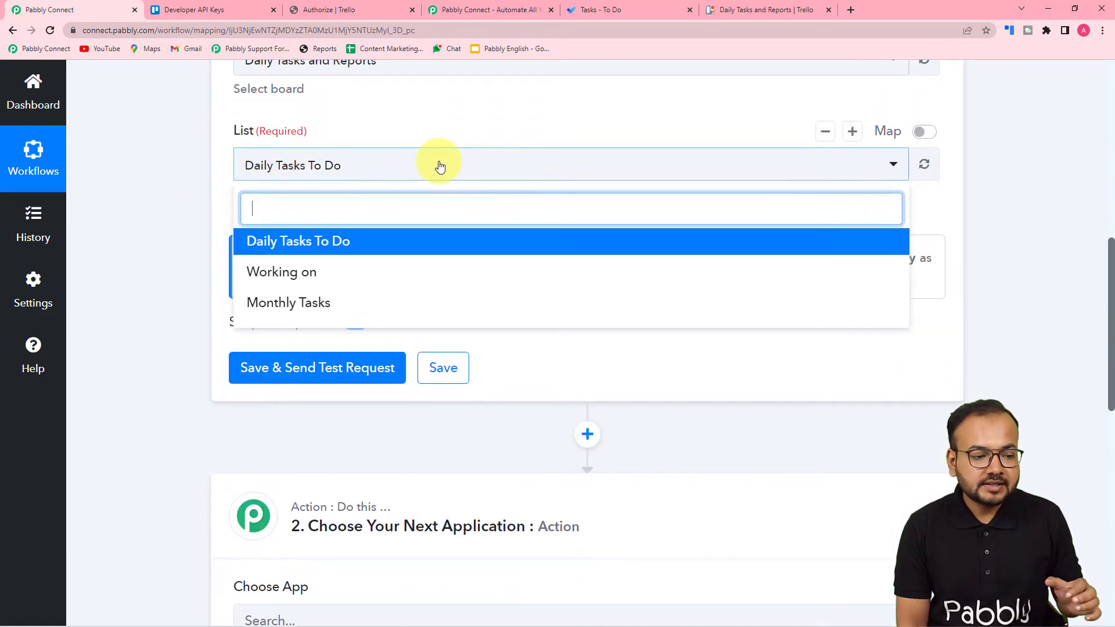
pyautogui.click(279, 245)
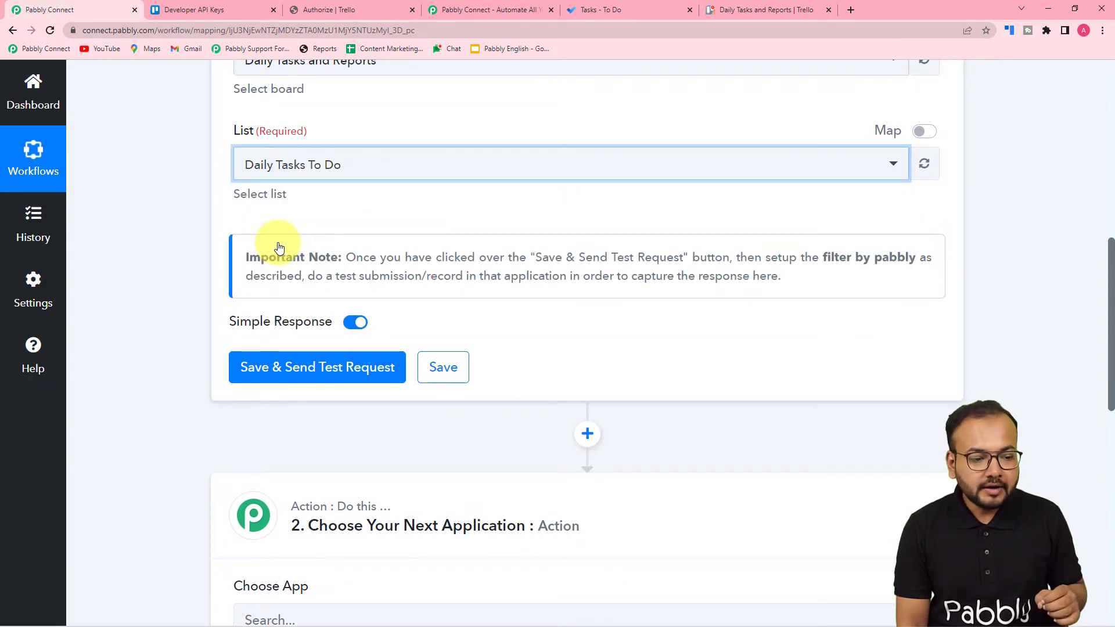
# Save the trigger and send its test request, and switch to the Daily Tasks and Reports board in Trello.
pyautogui.click(307, 367)
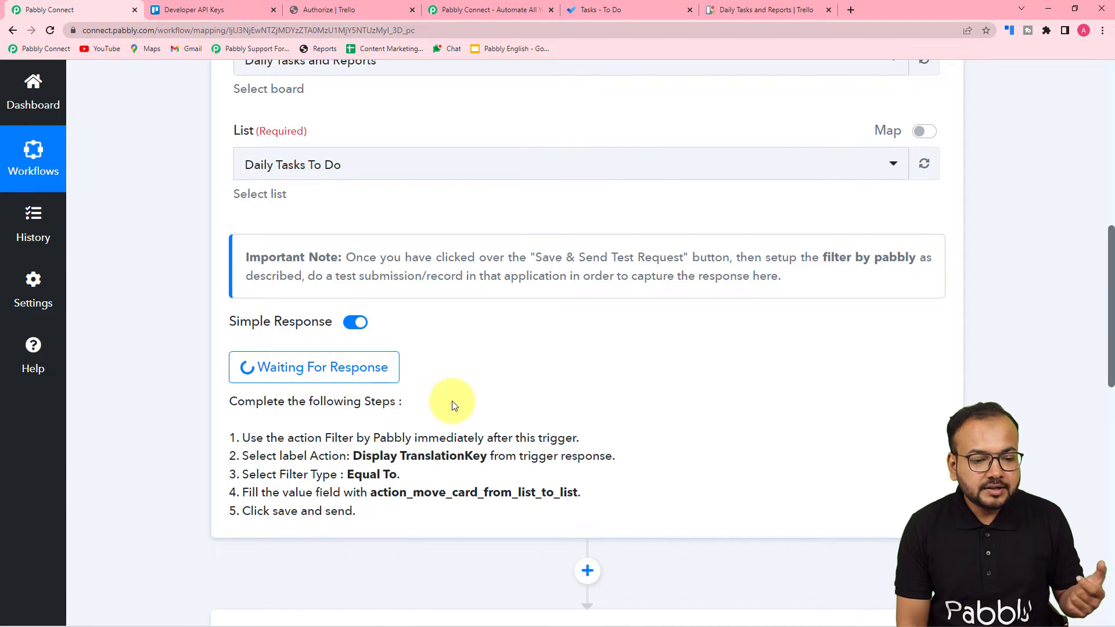
pyautogui.scroll(1, 455, 401)
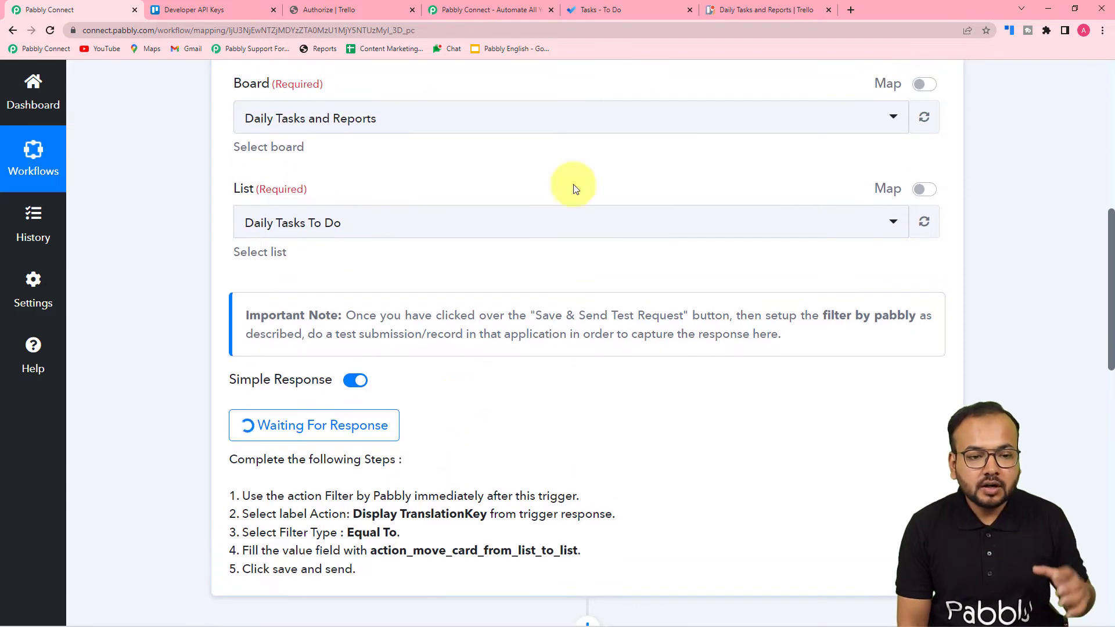
pyautogui.click(649, 3)
pyautogui.click(736, 6)
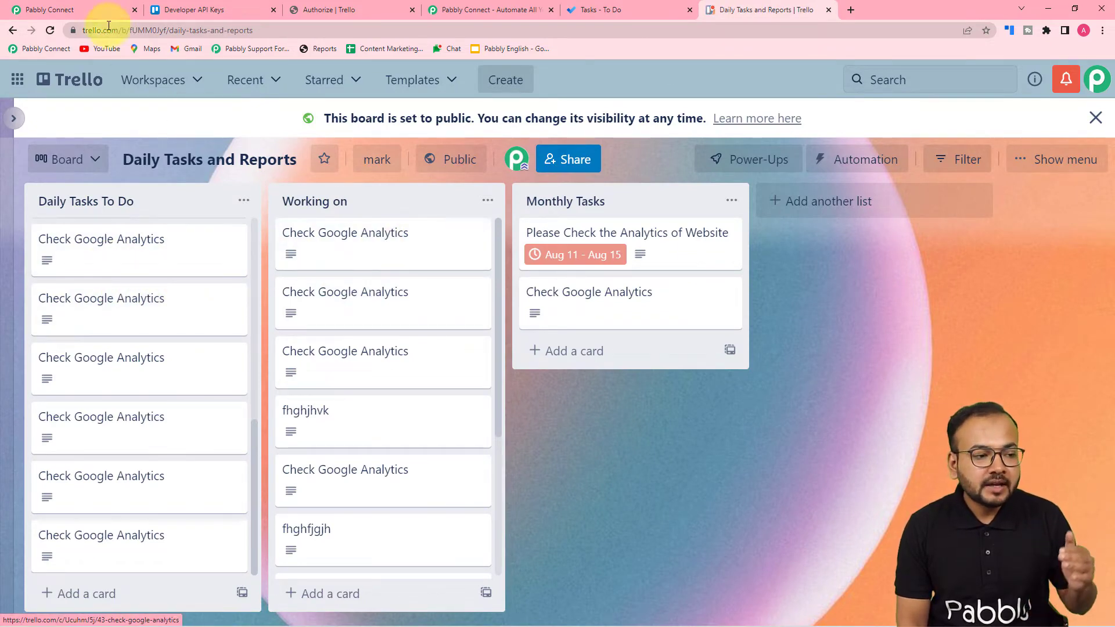
# Check the trigger's waiting instructions in Pabbly Connect, and in Trello move the card New Task For my Team from Daily Tasks To Do to Working on.
pyautogui.click(95, 10)
pyautogui.scroll(-2, 207, 238)
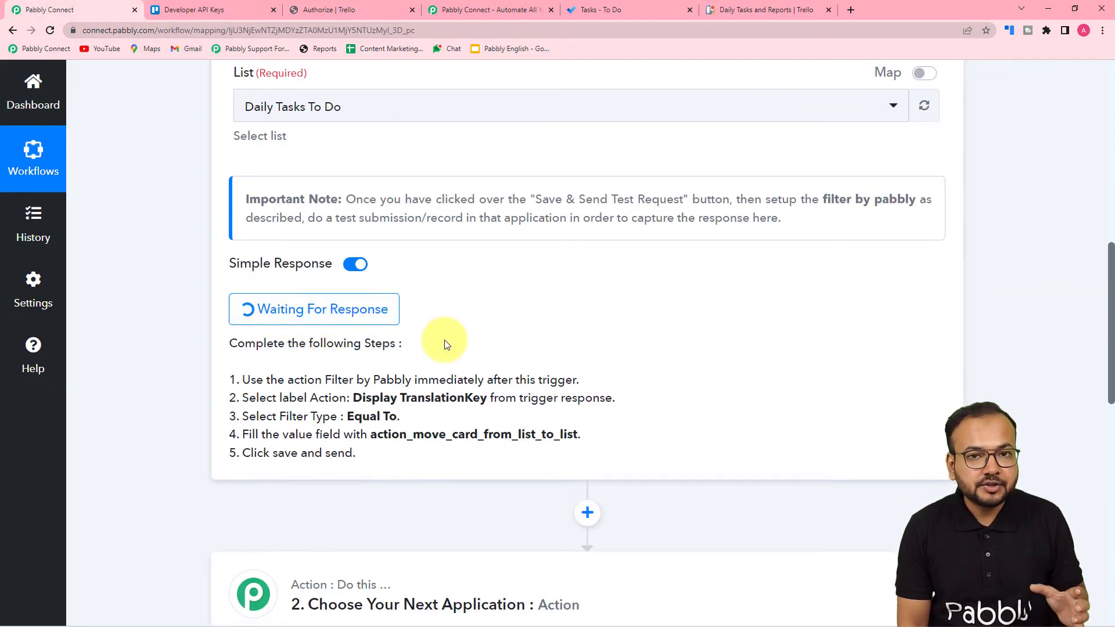
pyautogui.scroll(3, 446, 340)
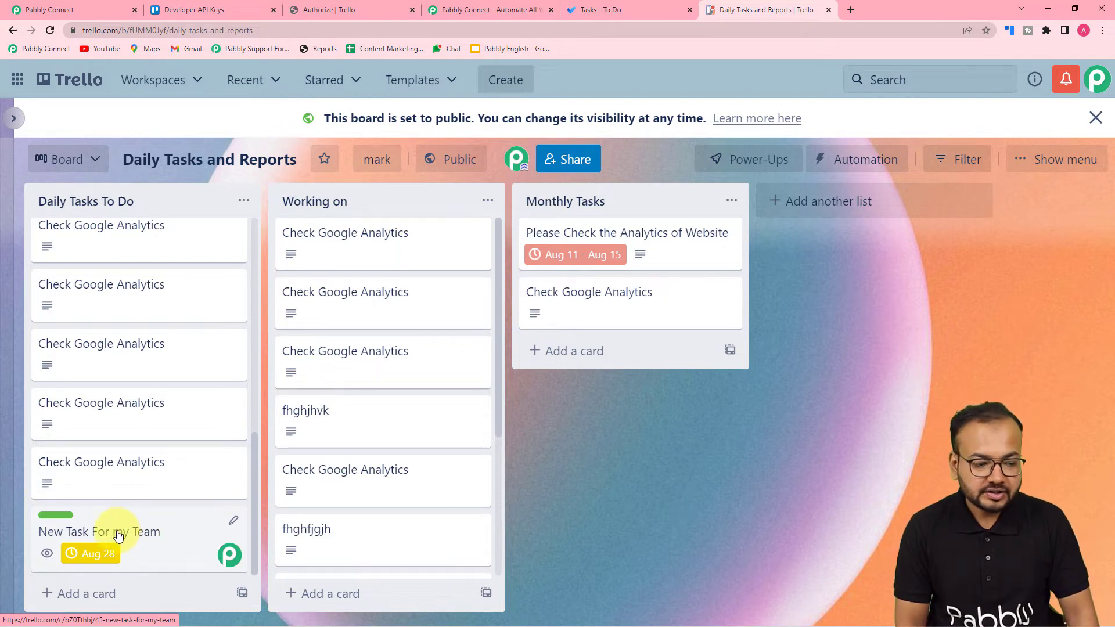
pyautogui.moveTo(123, 528); pyautogui.dragTo(369, 442)
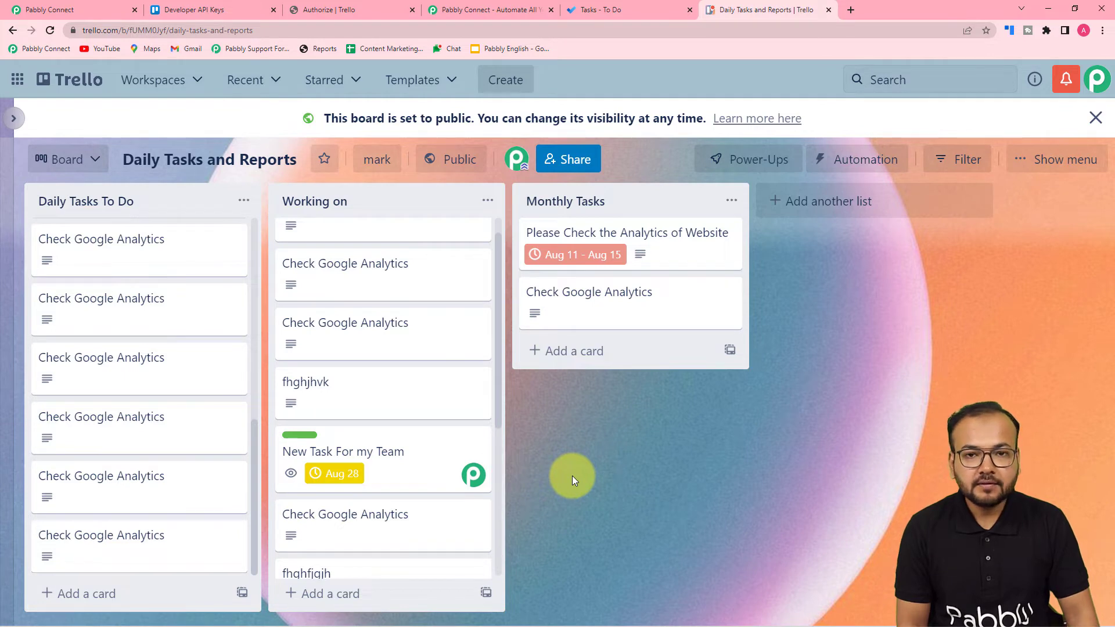
# Switch to Pabbly Connect and review the trigger's captured Trello response, including the card, list, board and member creator data.
pyautogui.click(79, 10)
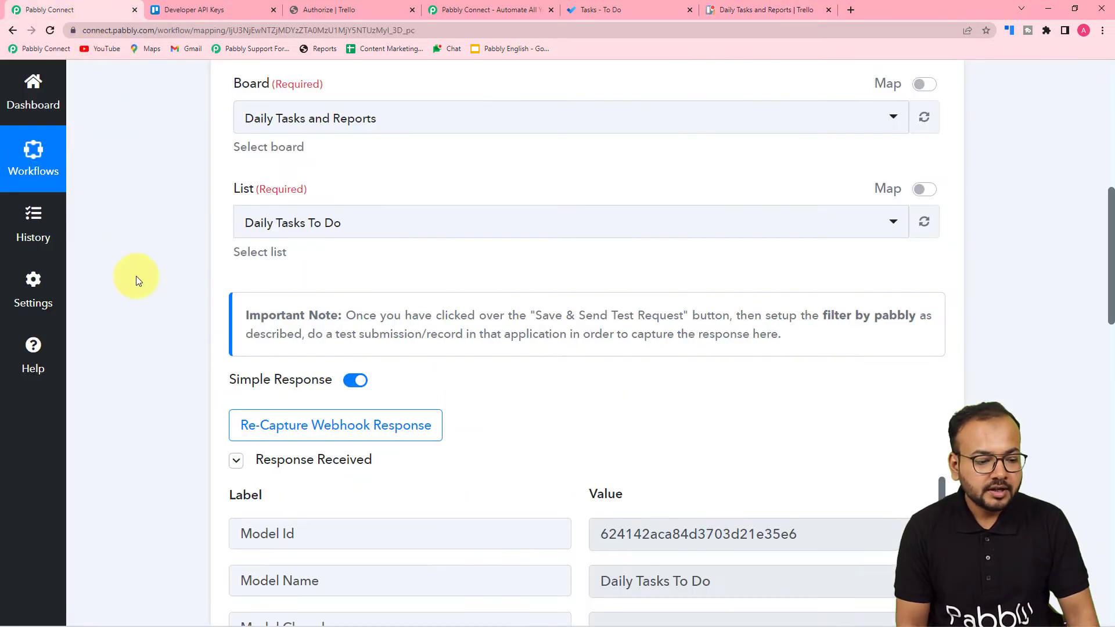
pyautogui.scroll(-5, 147, 341)
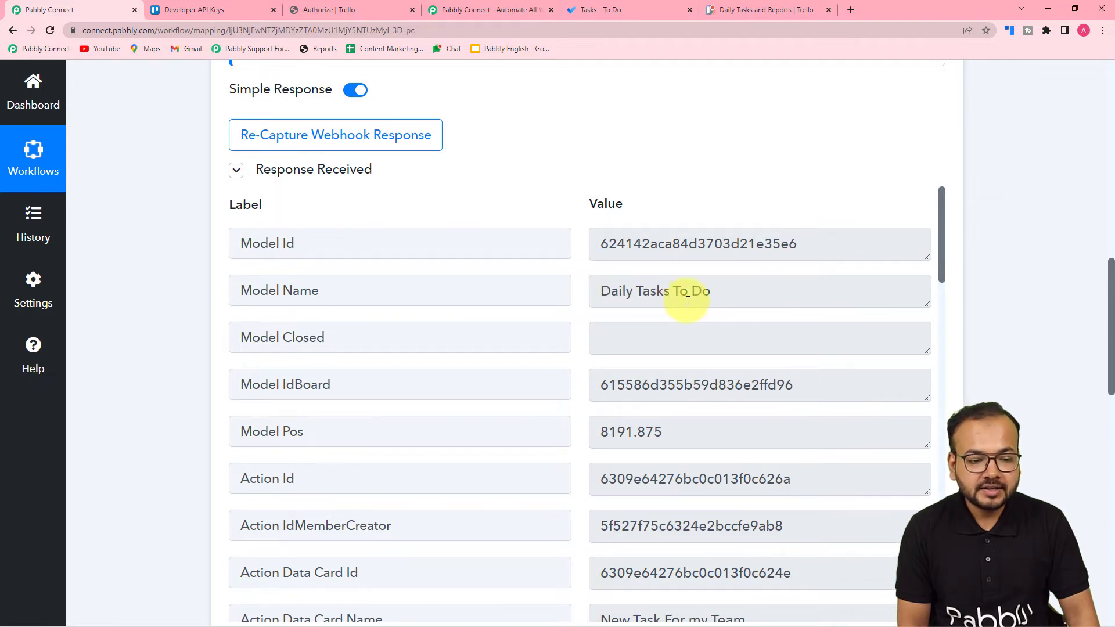
pyautogui.scroll(-1, 688, 300)
pyautogui.scroll(-5, 451, 348)
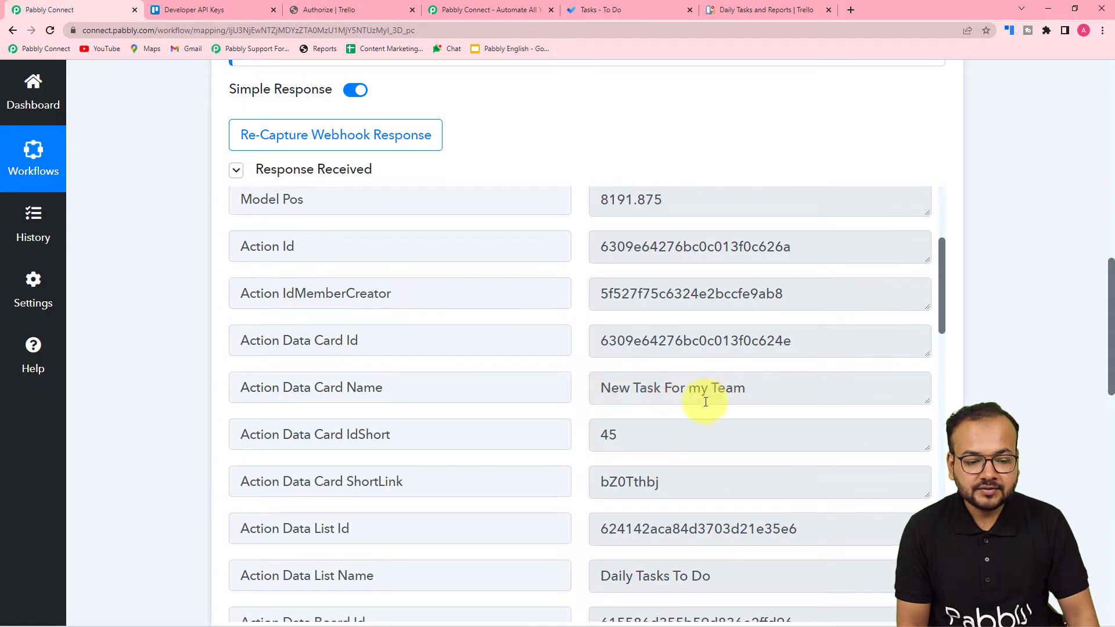
pyautogui.scroll(-1, 503, 412)
pyautogui.scroll(-8, 504, 409)
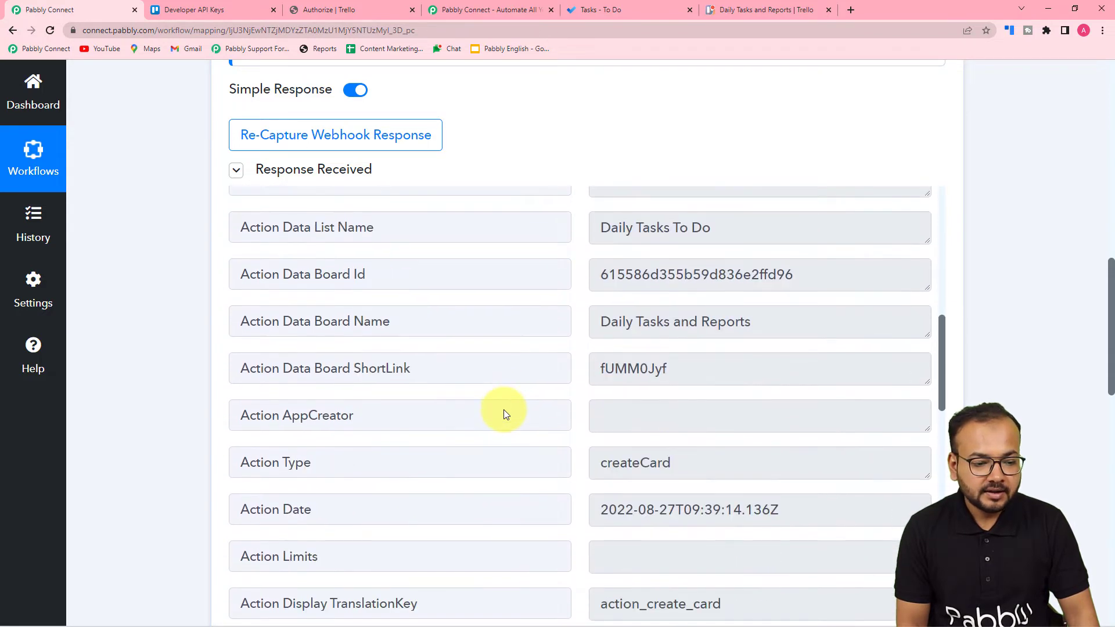
pyautogui.scroll(-7, 468, 406)
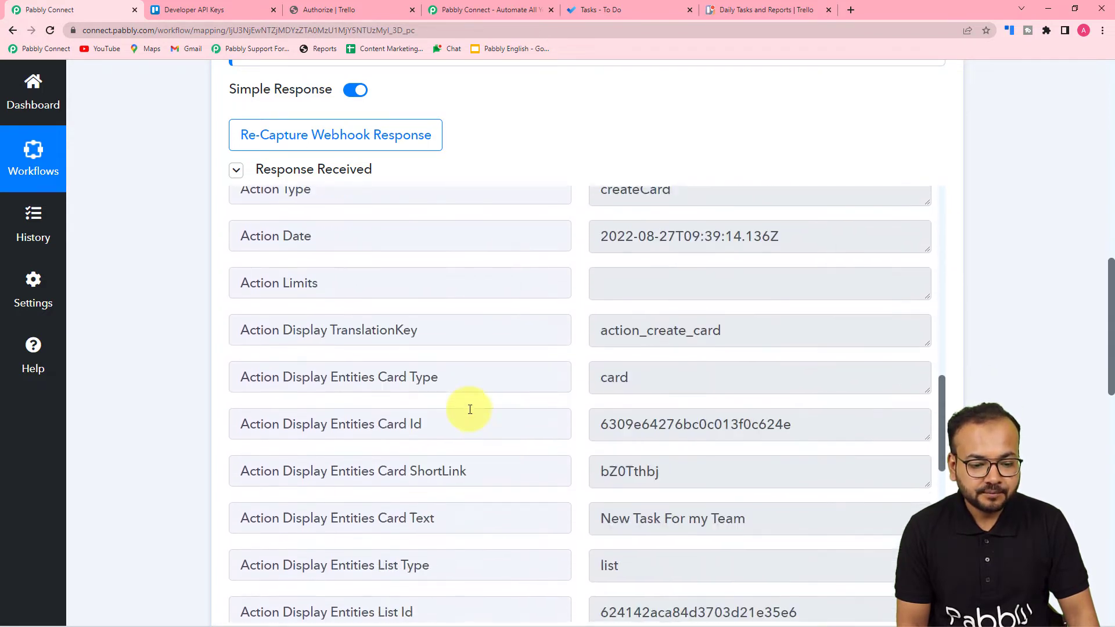
pyautogui.scroll(-5, 485, 410)
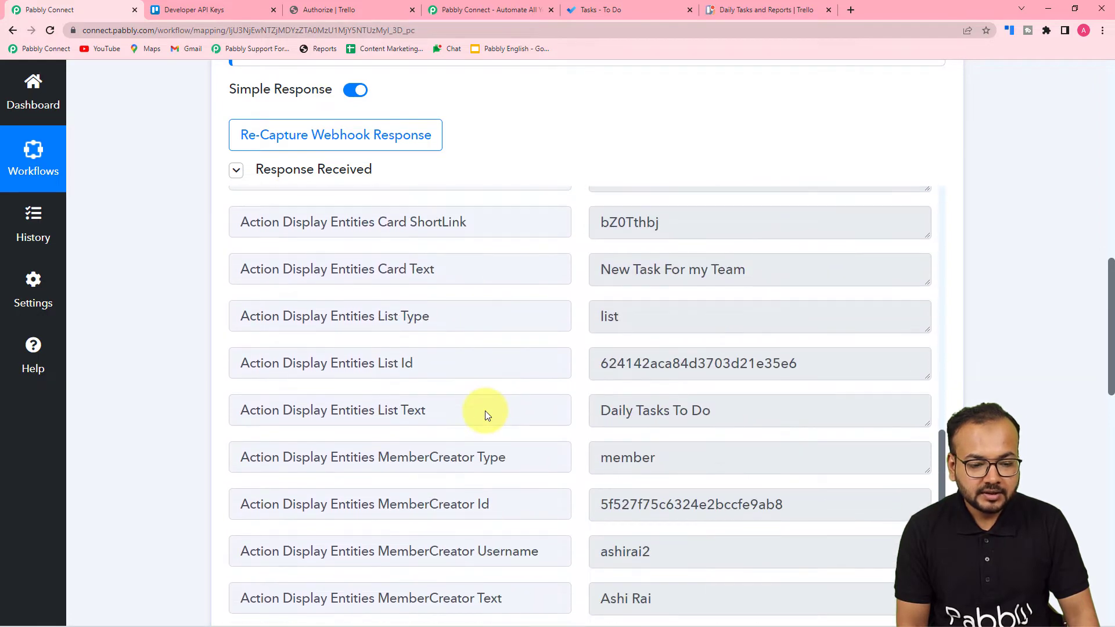
pyautogui.scroll(-5, 485, 410)
pyautogui.scroll(2, 485, 410)
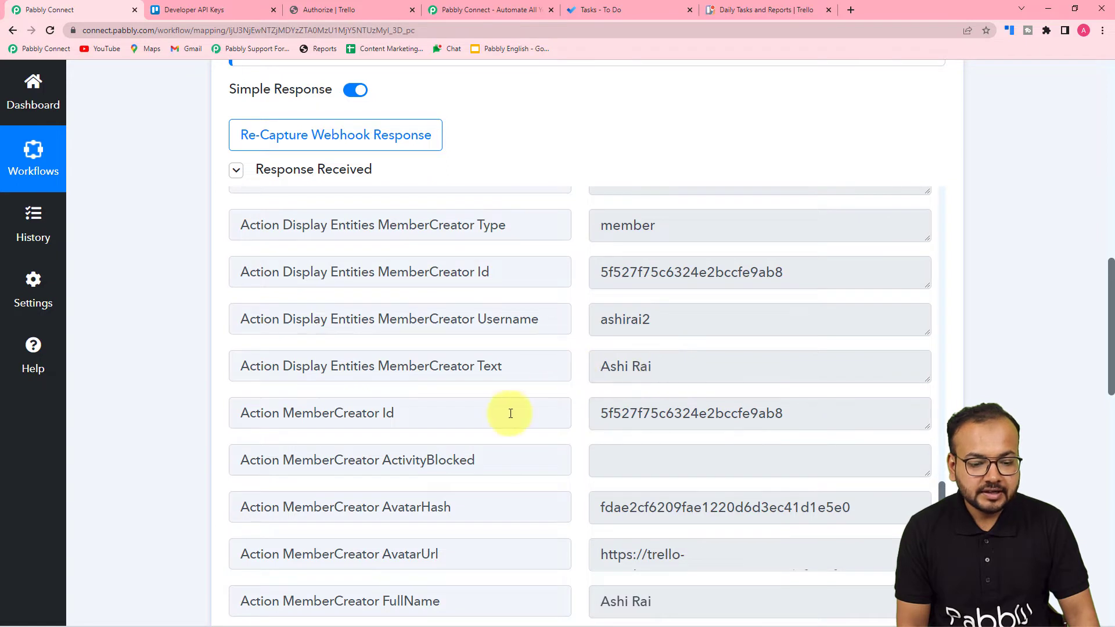
pyautogui.scroll(-1, 506, 417)
pyautogui.scroll(-6, 506, 416)
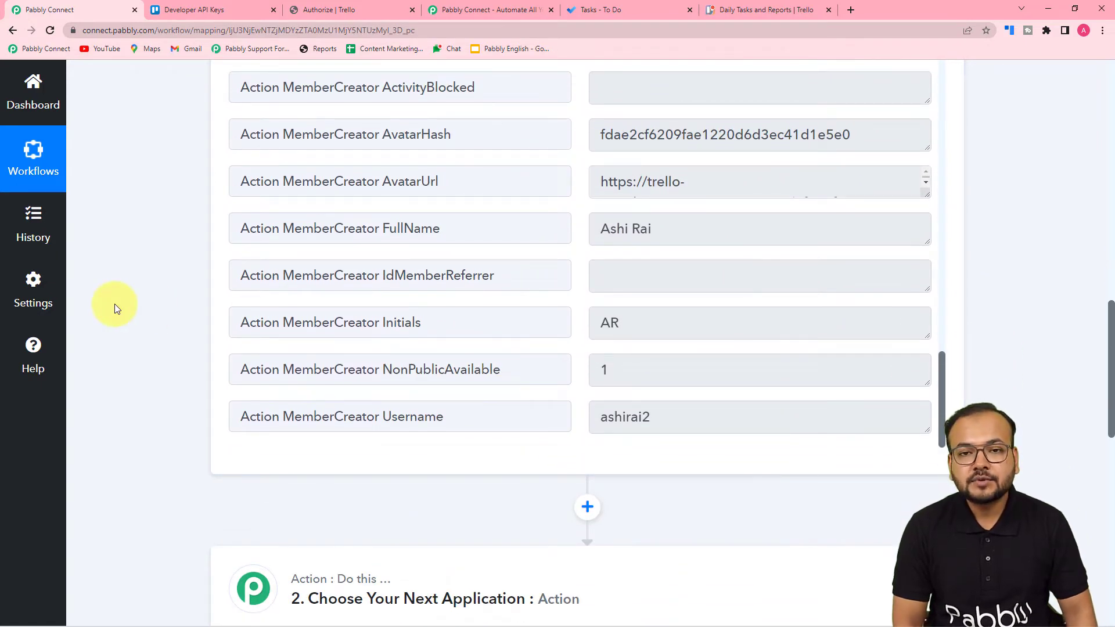
# Choose Microsoft To-Do as the app for the workflow's second step and set its action event to Create Task.
pyautogui.scroll(-4, 113, 304)
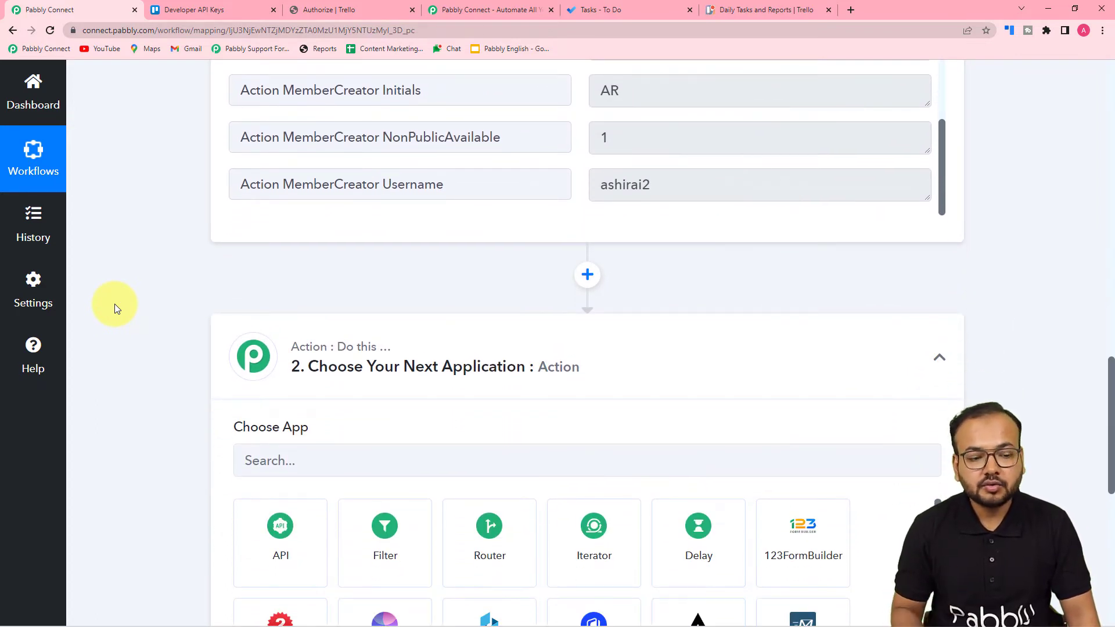
pyautogui.scroll(-5, 116, 304)
pyautogui.click(361, 175)
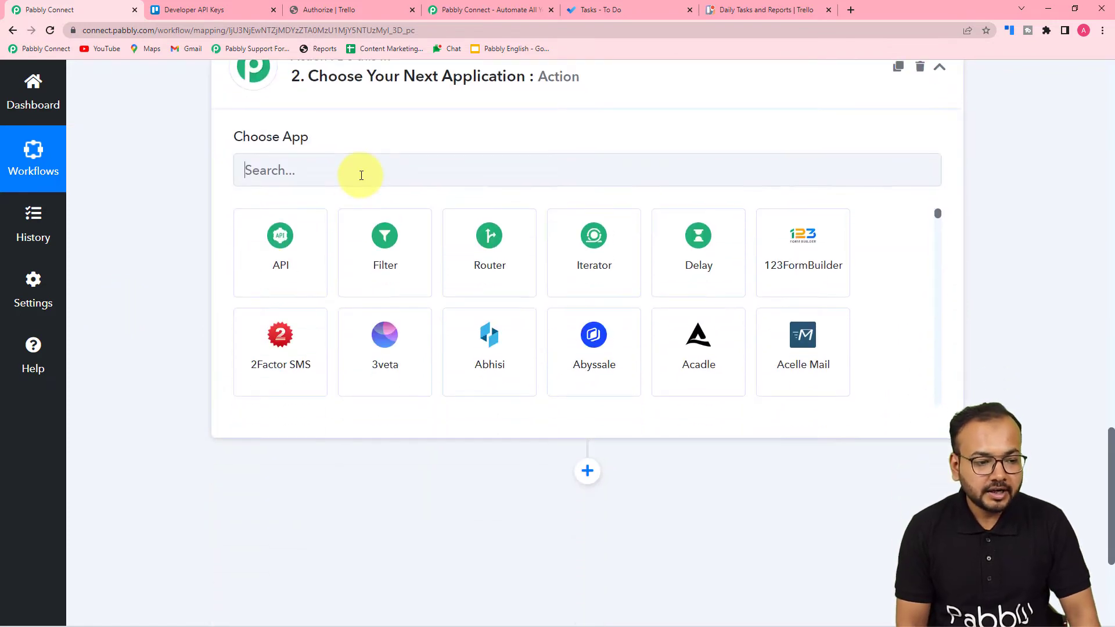
pyautogui.write('micro')
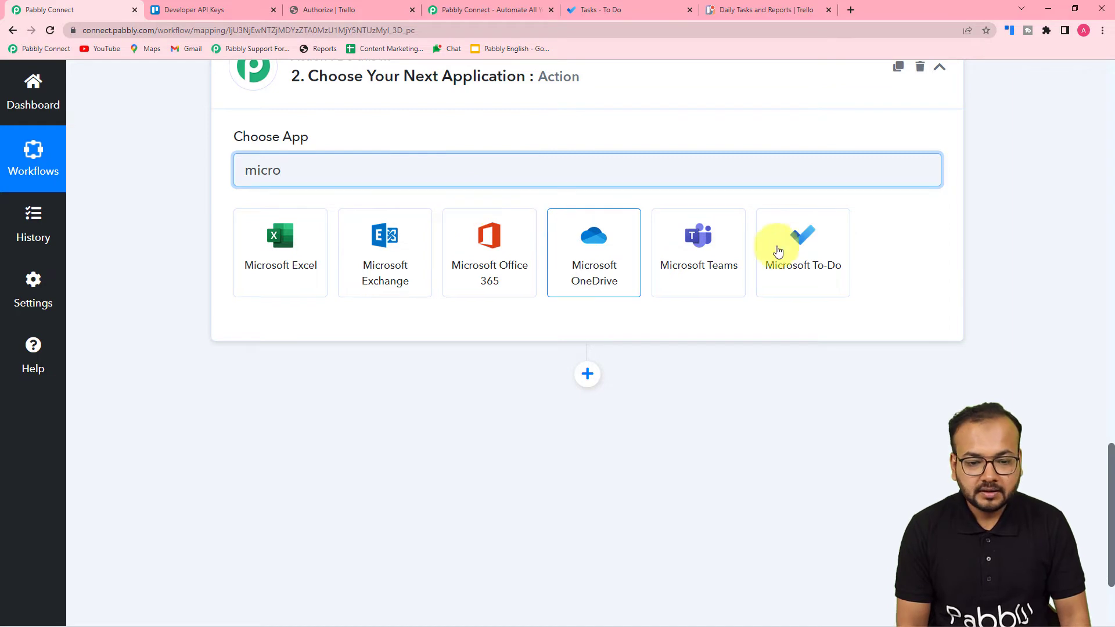
pyautogui.click(806, 274)
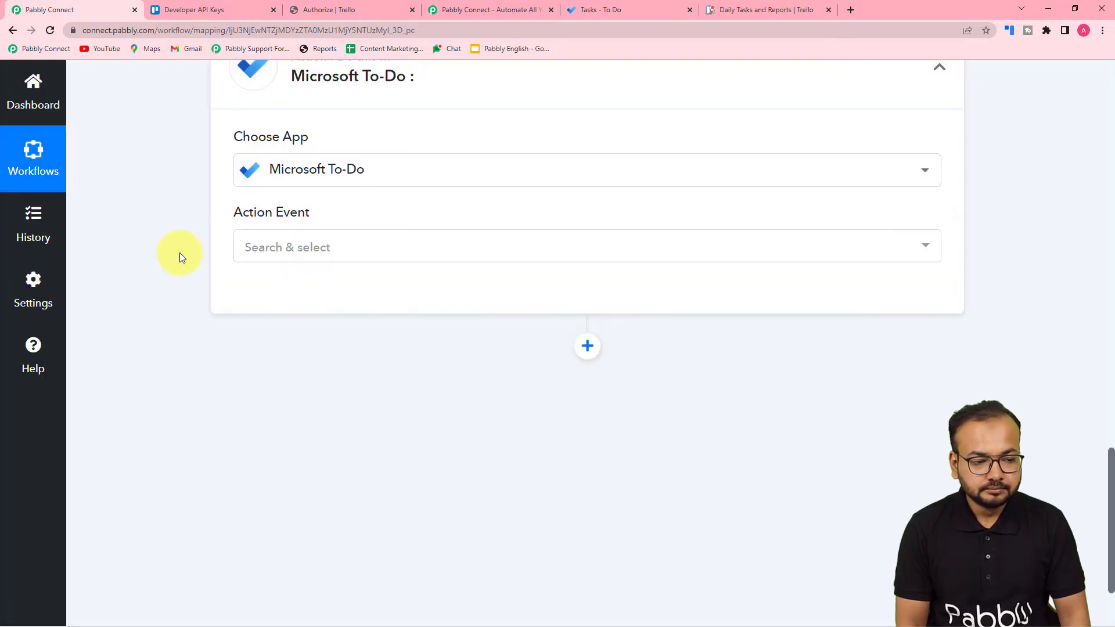
pyautogui.click(340, 246)
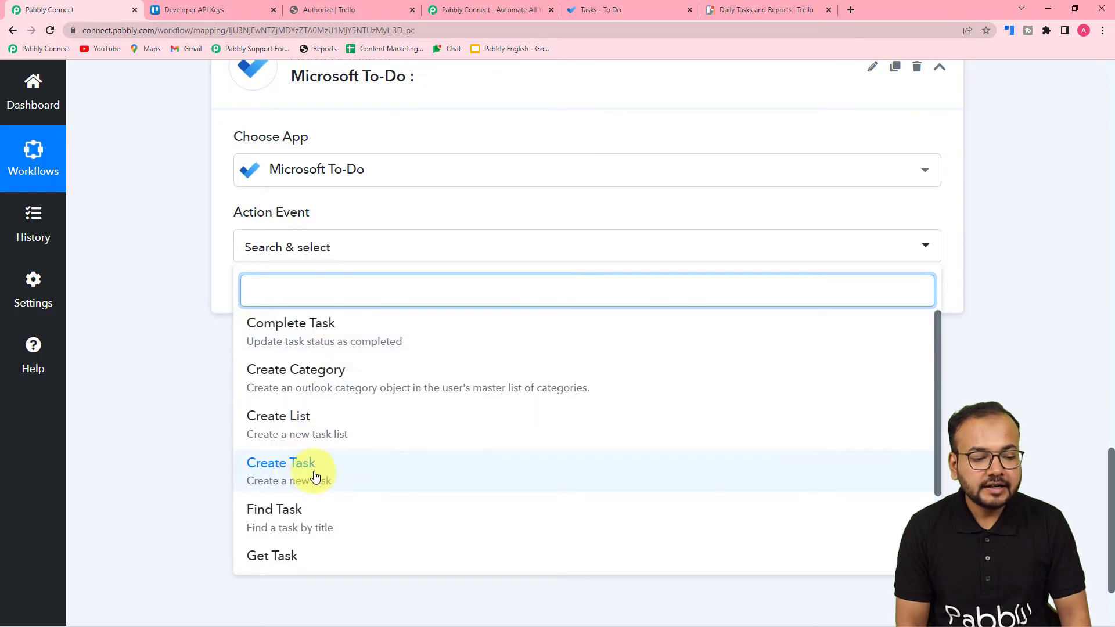
pyautogui.click(272, 471)
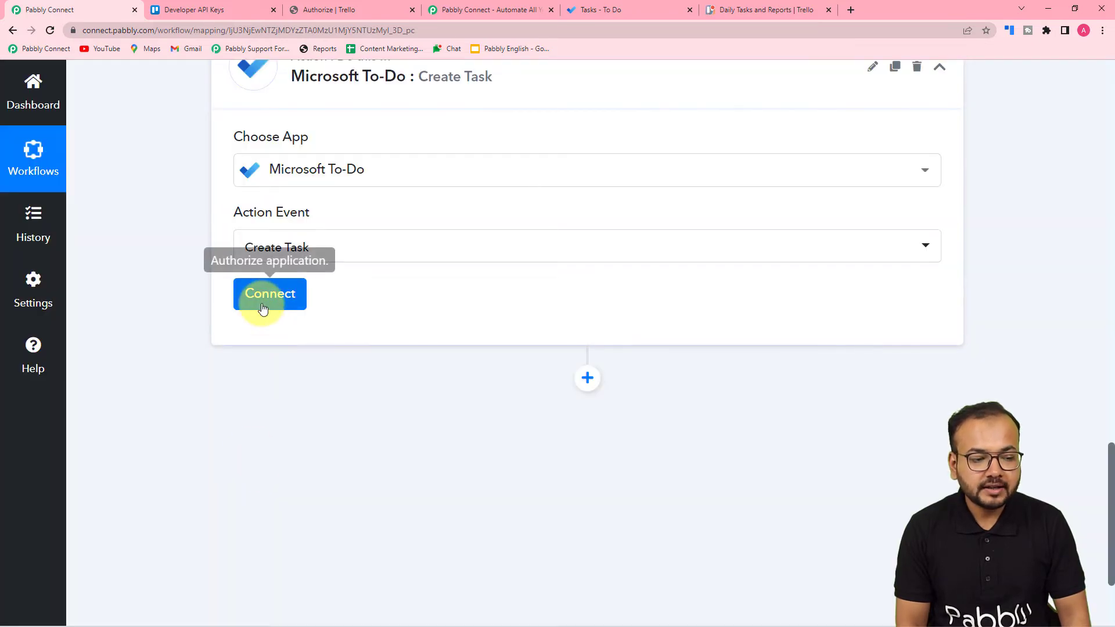
# Add a new Microsoft To-Do connection for the action and grant Pabbly Connect the requested Microsoft account permissions.
pyautogui.click(262, 301)
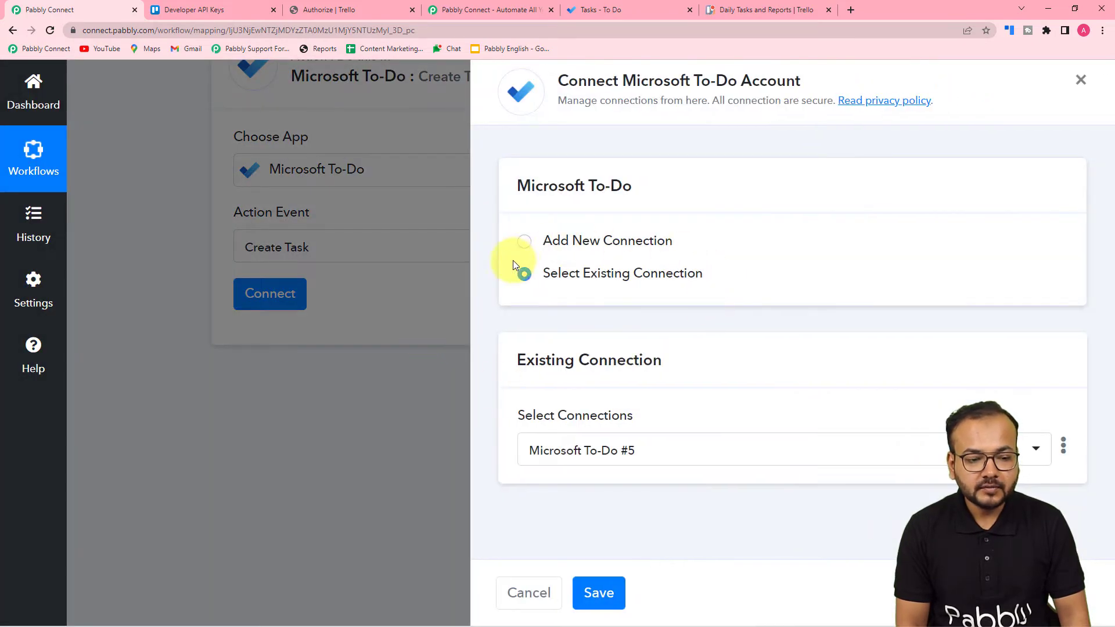
pyautogui.click(523, 245)
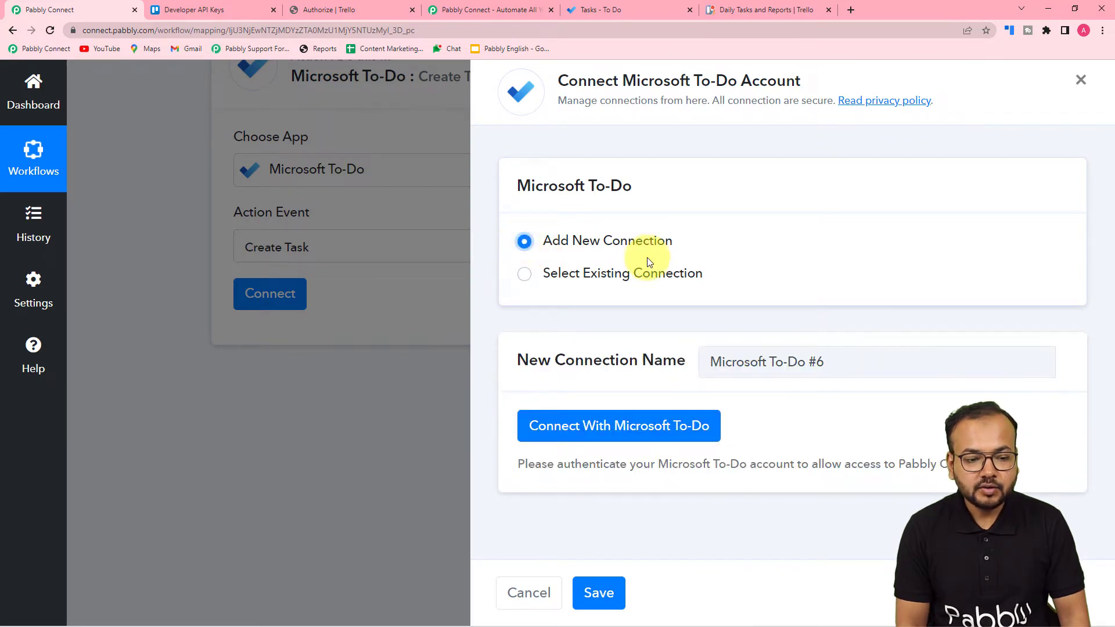
pyautogui.click(608, 426)
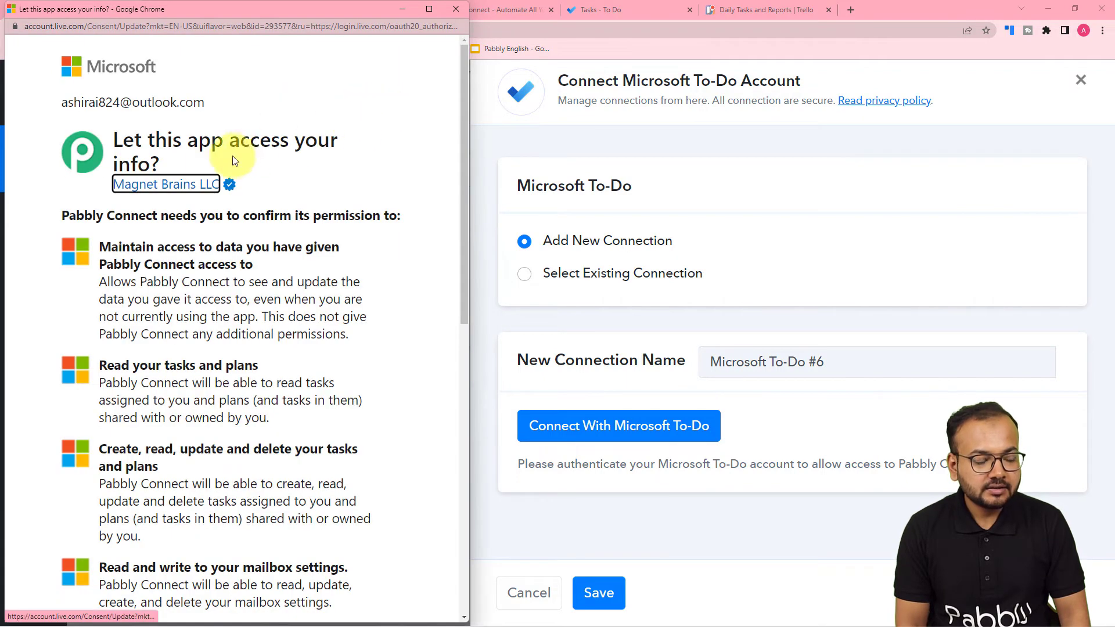
pyautogui.scroll(-2, 210, 165)
pyautogui.scroll(-7, 210, 166)
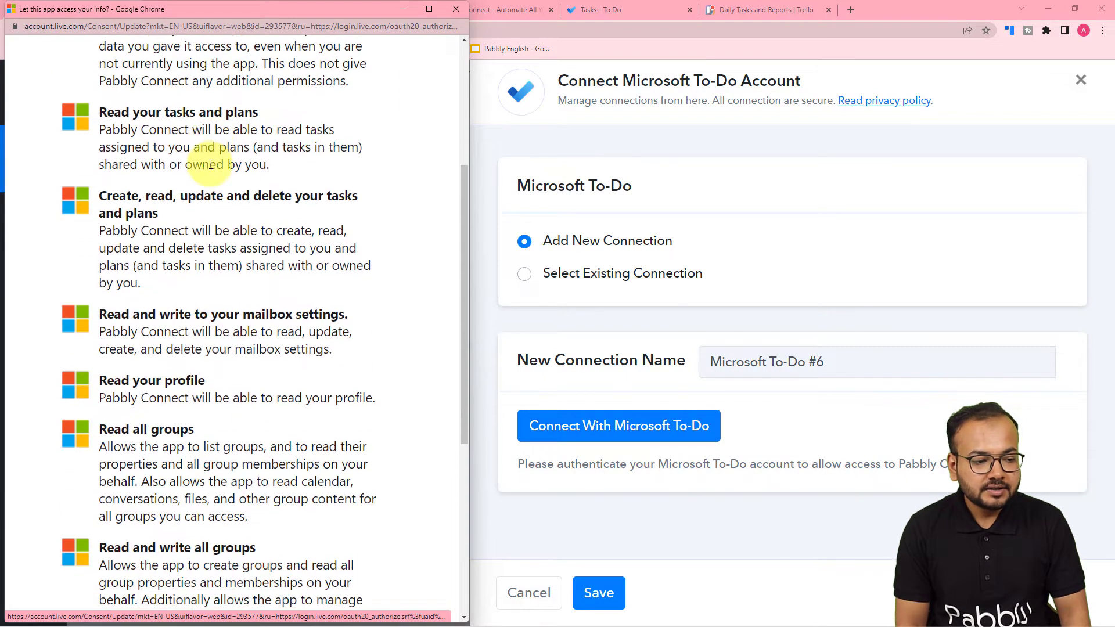
pyautogui.scroll(-1, 211, 165)
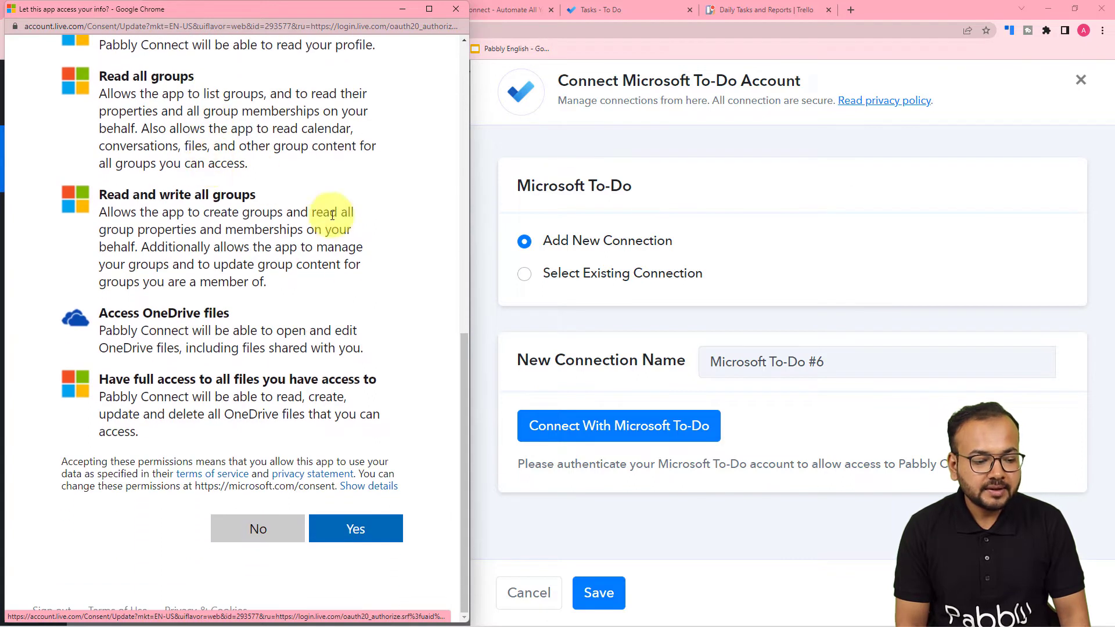
pyautogui.click(356, 531)
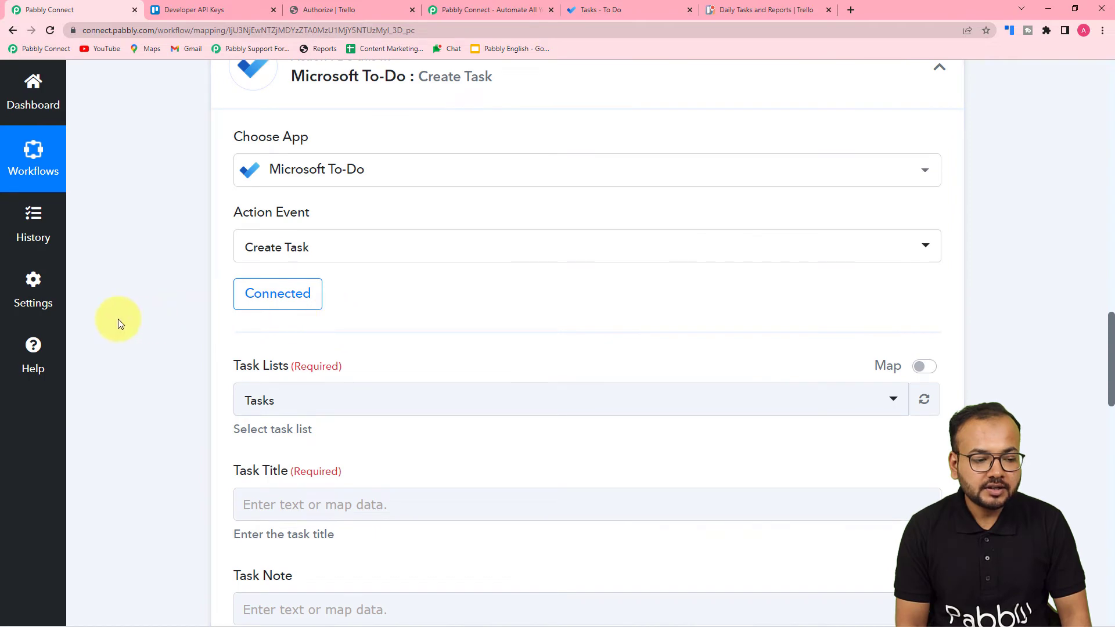
# Check the Tasks list in Microsoft To Do, and in Pabbly Connect select Tasks as the action's task list.
pyautogui.scroll(-4, 118, 323)
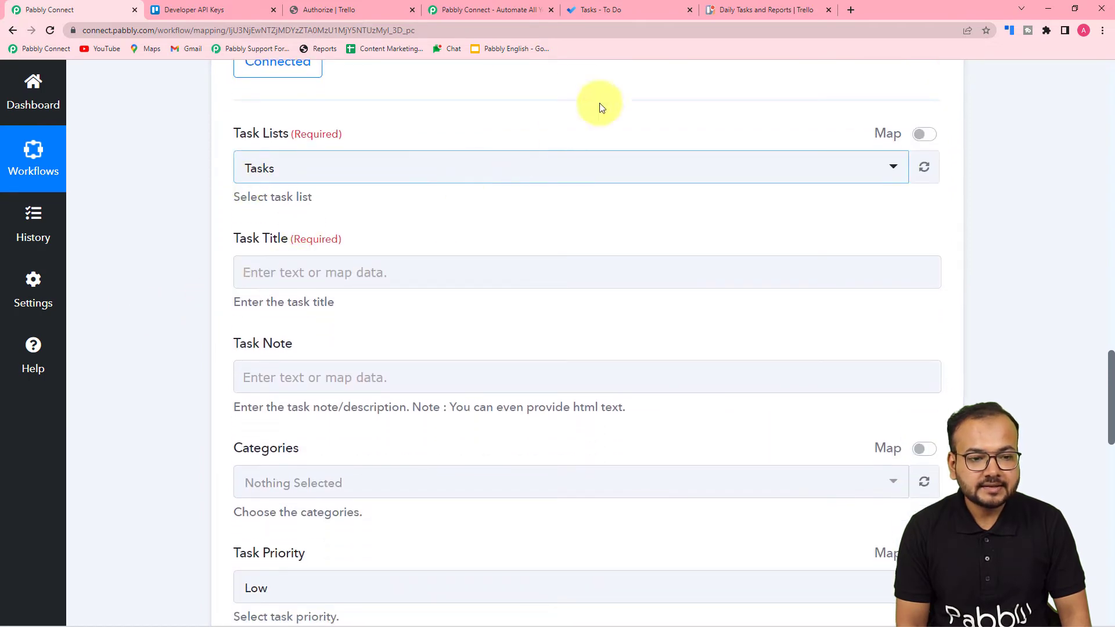
pyautogui.click(601, 8)
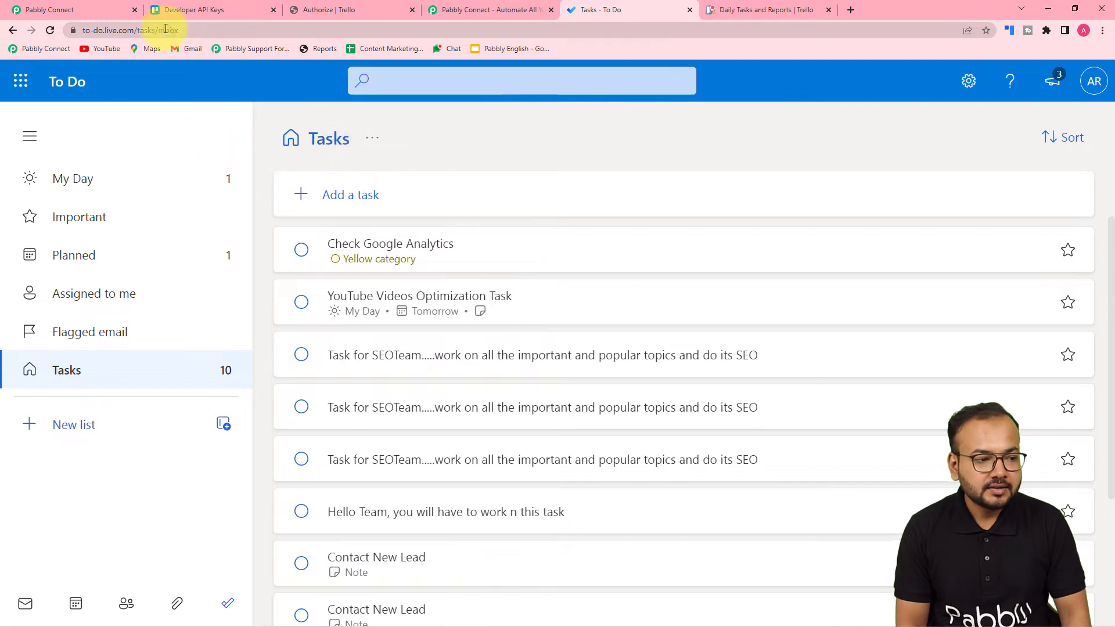
pyautogui.click(71, 14)
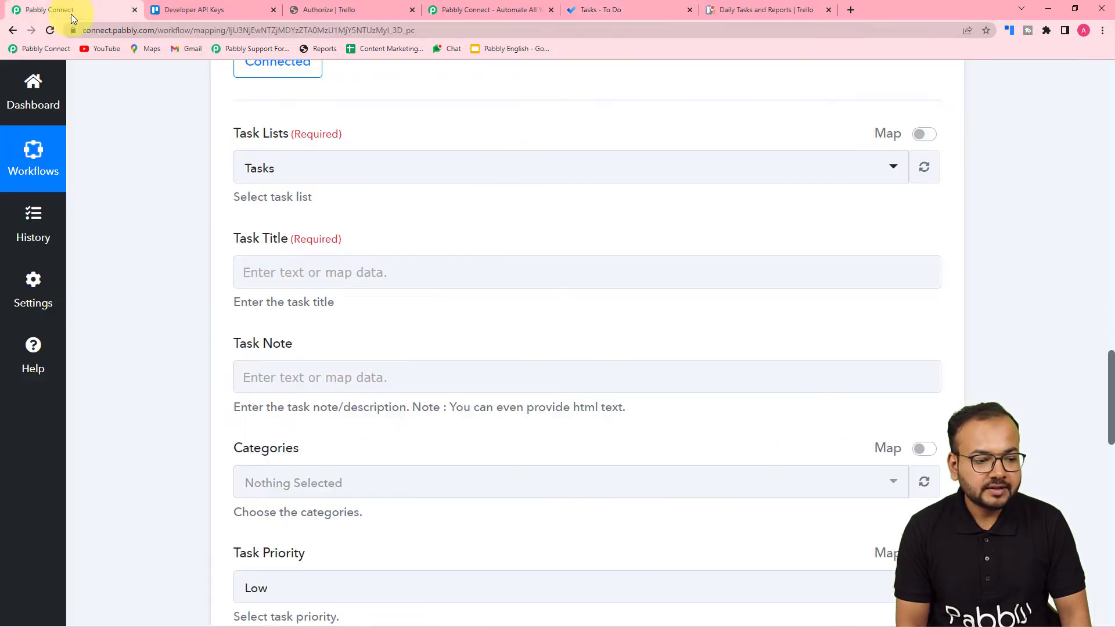
pyautogui.click(265, 173)
pyautogui.click(258, 246)
# Examine the Create Task action's remaining fields and the trigger response for card data that can be mapped to them.
pyautogui.scroll(-3, 182, 221)
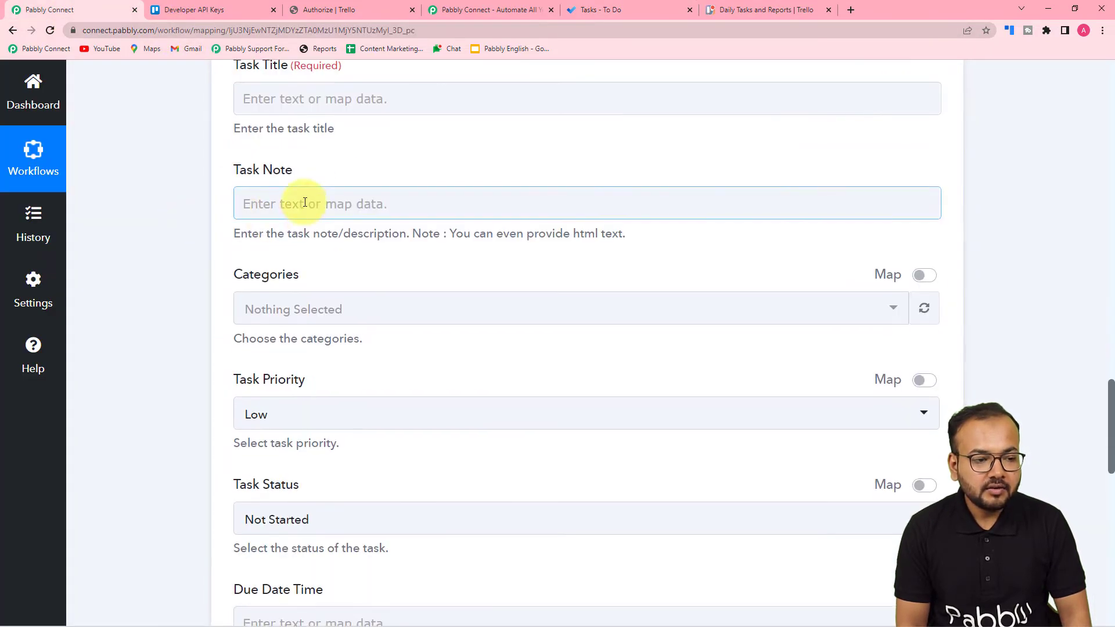
pyautogui.scroll(2, 310, 195)
pyautogui.scroll(-6, 314, 311)
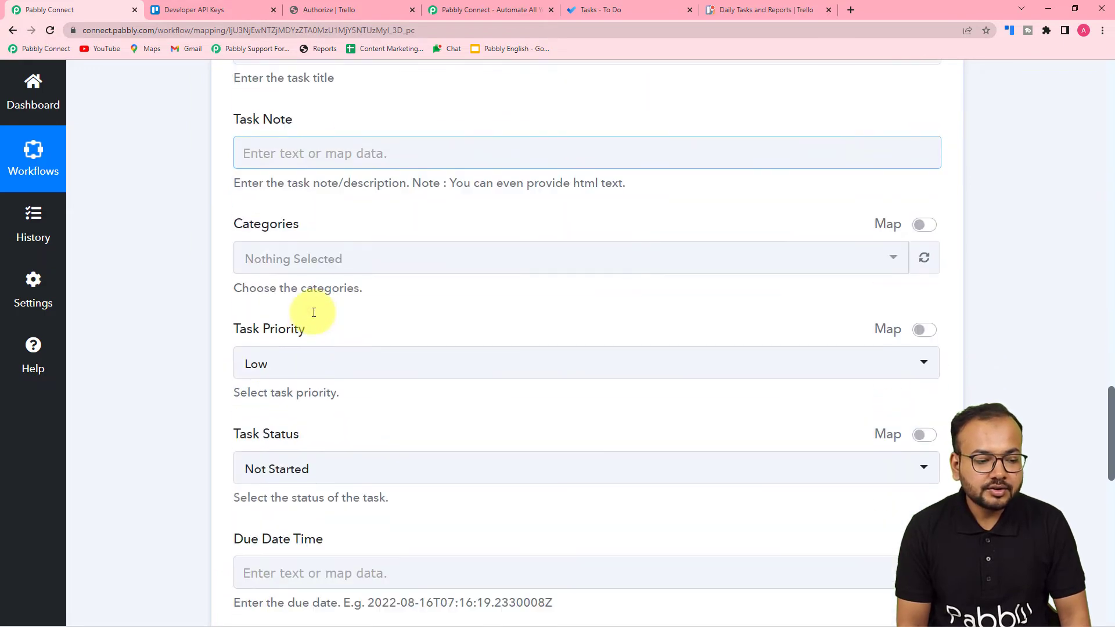
pyautogui.scroll(-8, 314, 312)
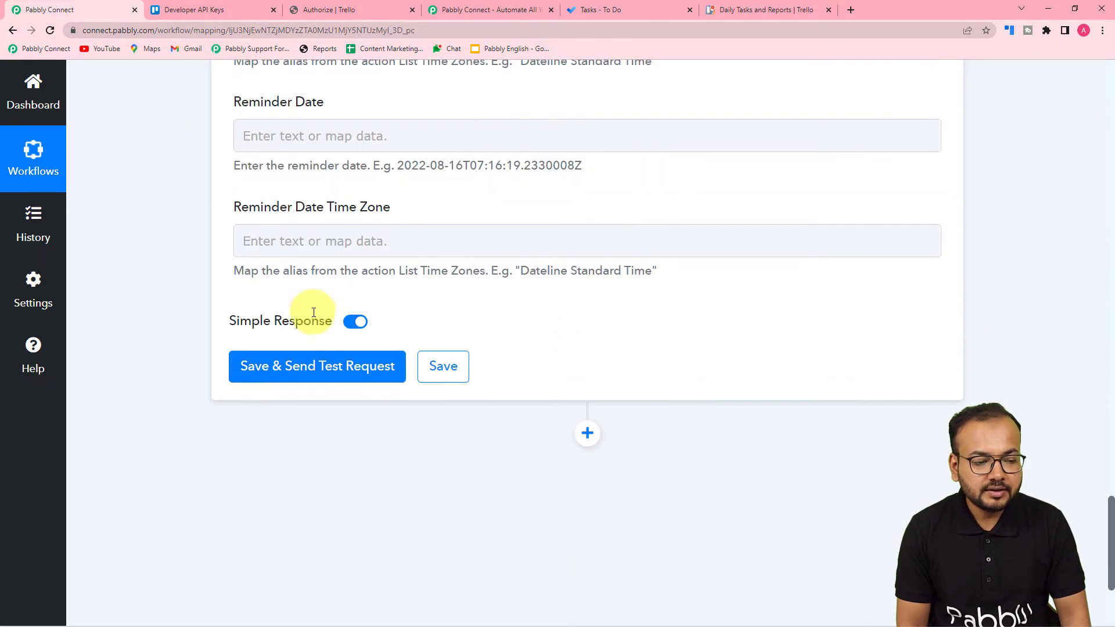
pyautogui.scroll(11, 313, 313)
pyautogui.scroll(19, 313, 312)
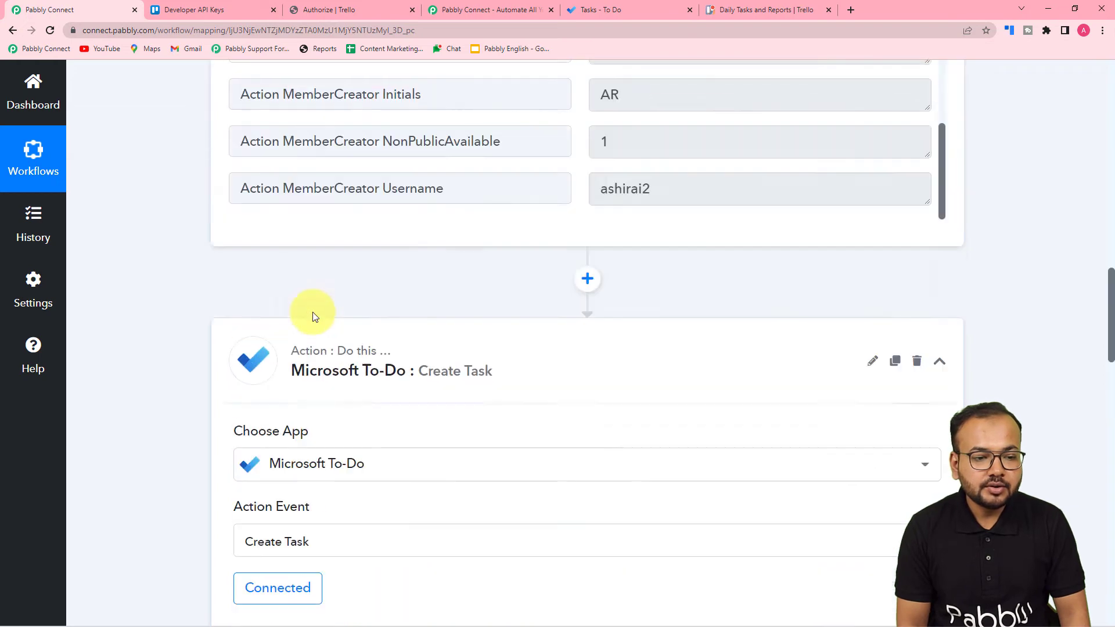
pyautogui.scroll(15, 325, 258)
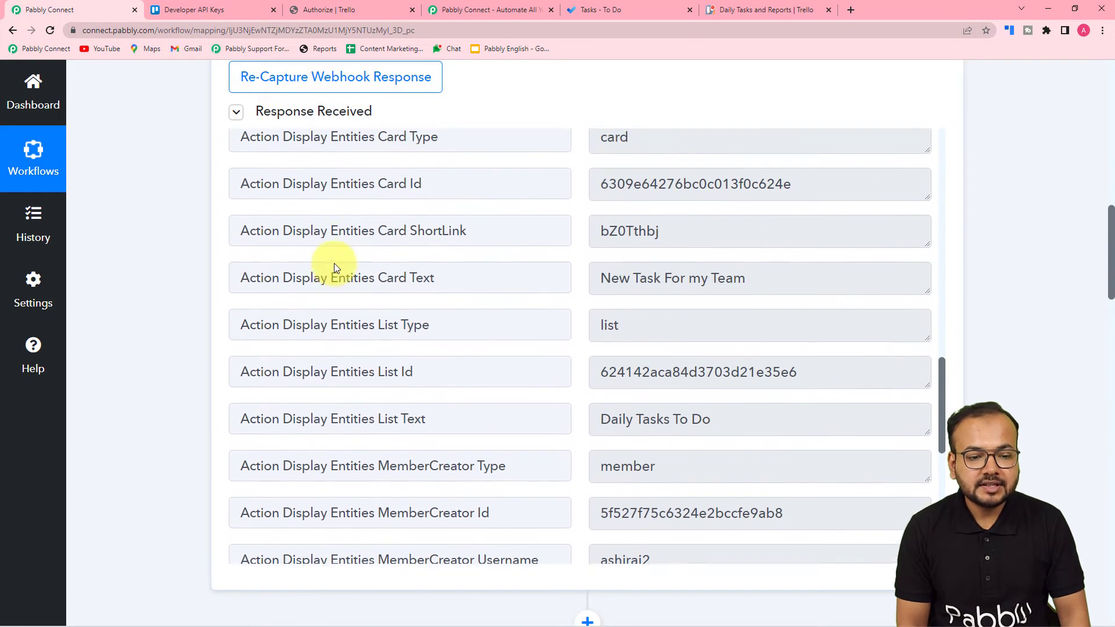
pyautogui.scroll(9, 335, 263)
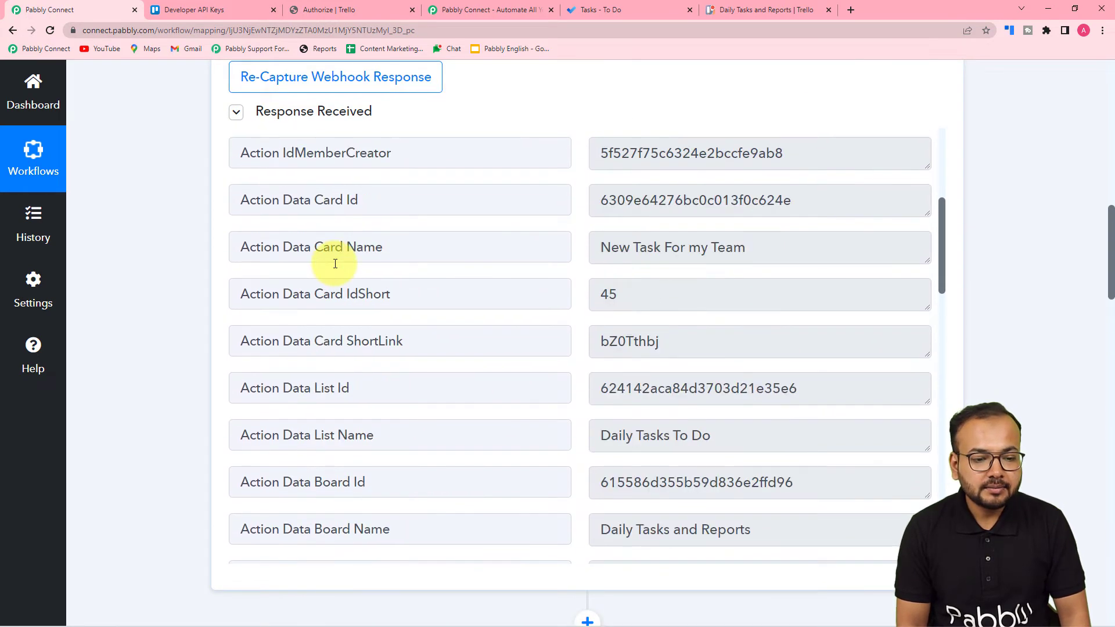
pyautogui.scroll(3, 334, 263)
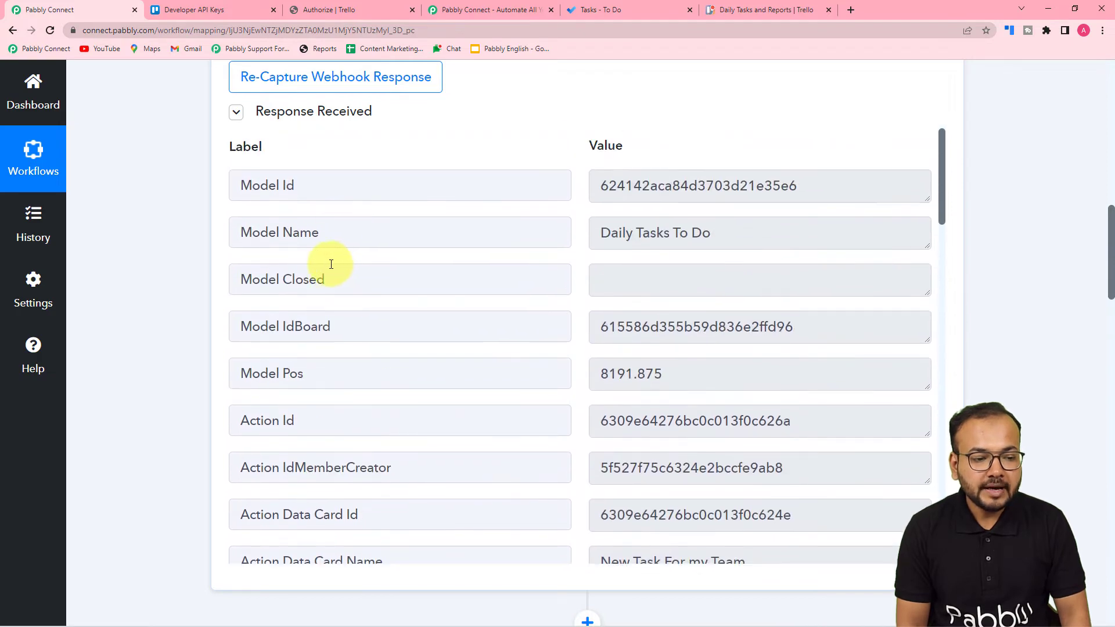
pyautogui.scroll(-3, 263, 395)
pyautogui.scroll(-15, 165, 385)
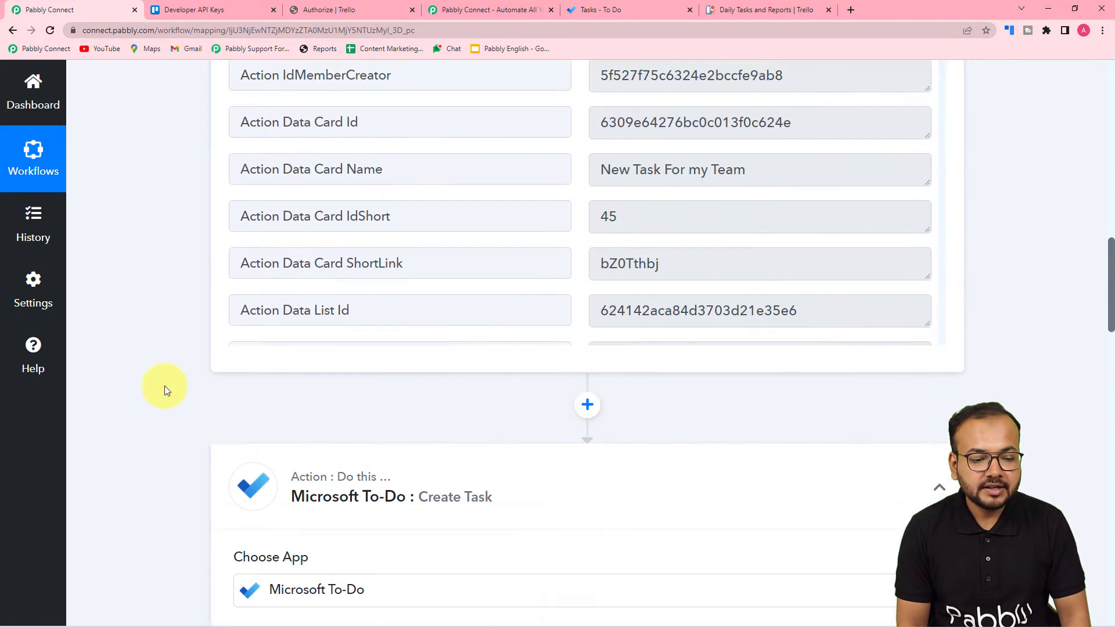
pyautogui.scroll(-1, 164, 385)
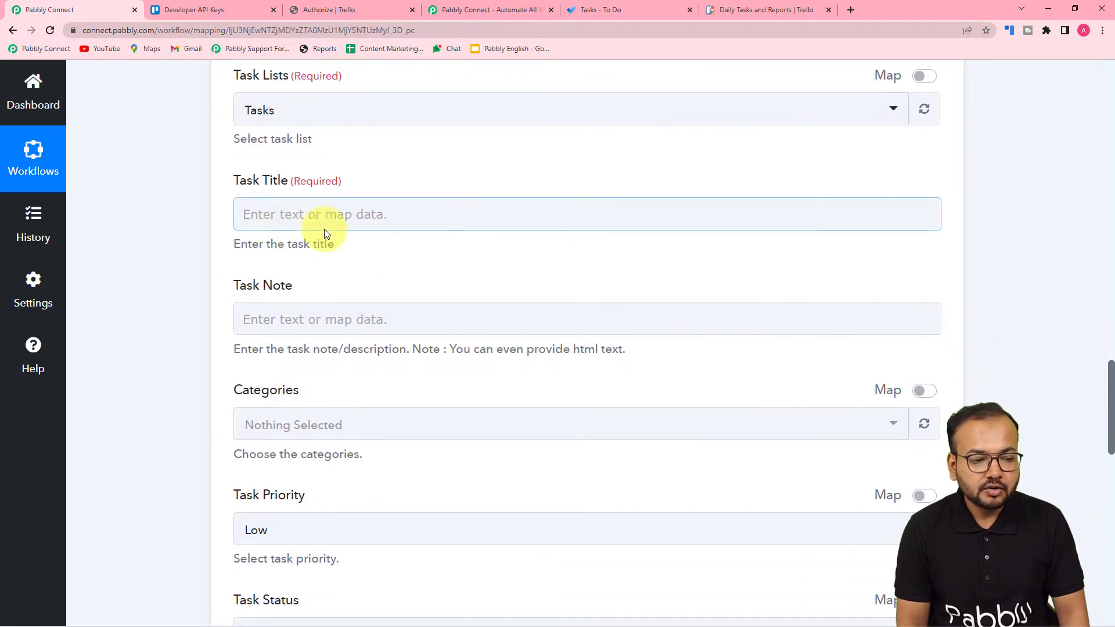
# Map the Trello trigger's Action Data Card Name to the Create Task action's Task Title.
pyautogui.click(312, 215)
pyautogui.click(309, 219)
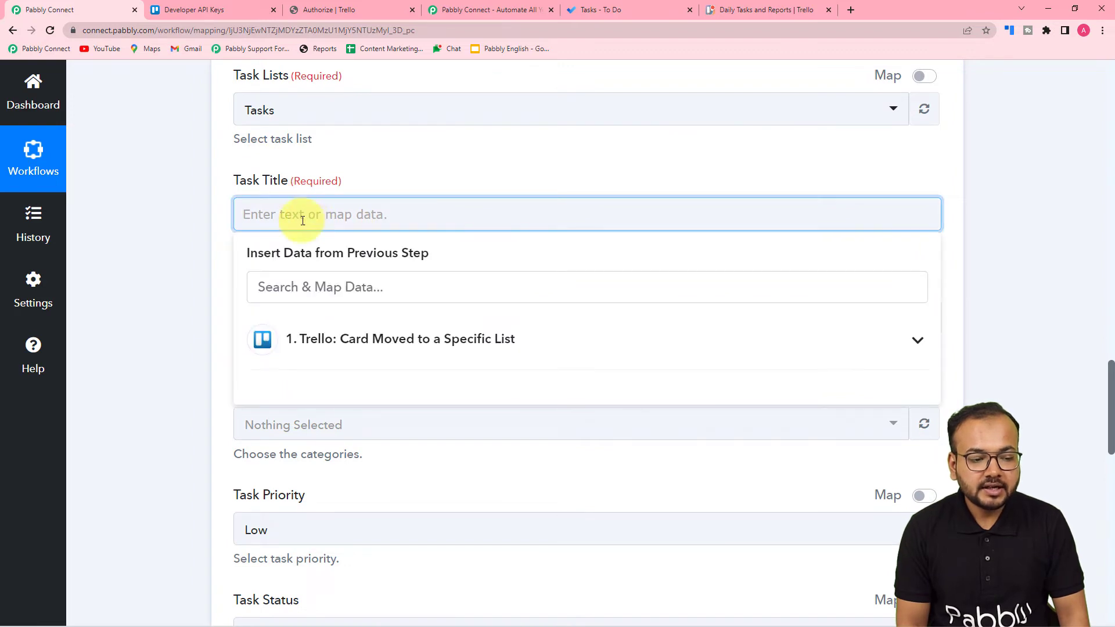
pyautogui.click(410, 356)
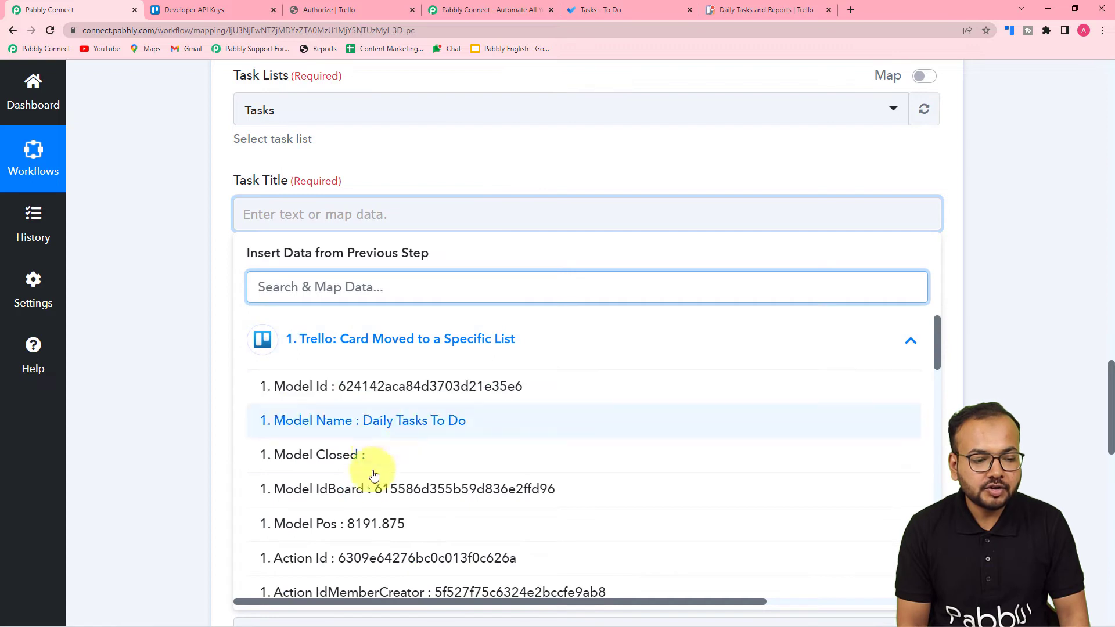
pyautogui.scroll(-2, 372, 486)
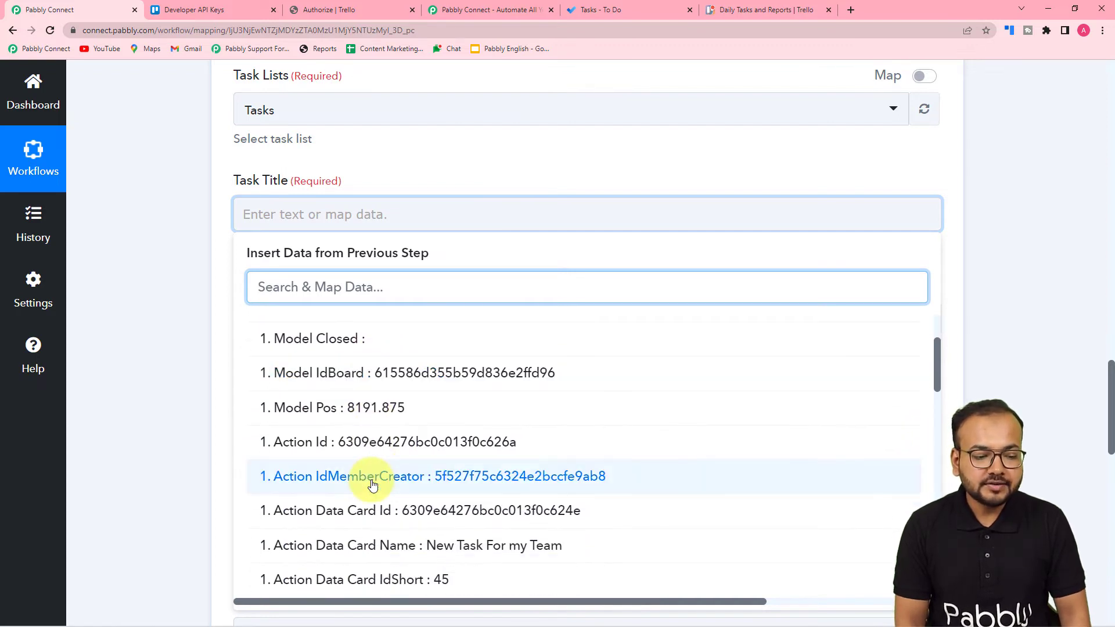
pyautogui.scroll(-1, 372, 485)
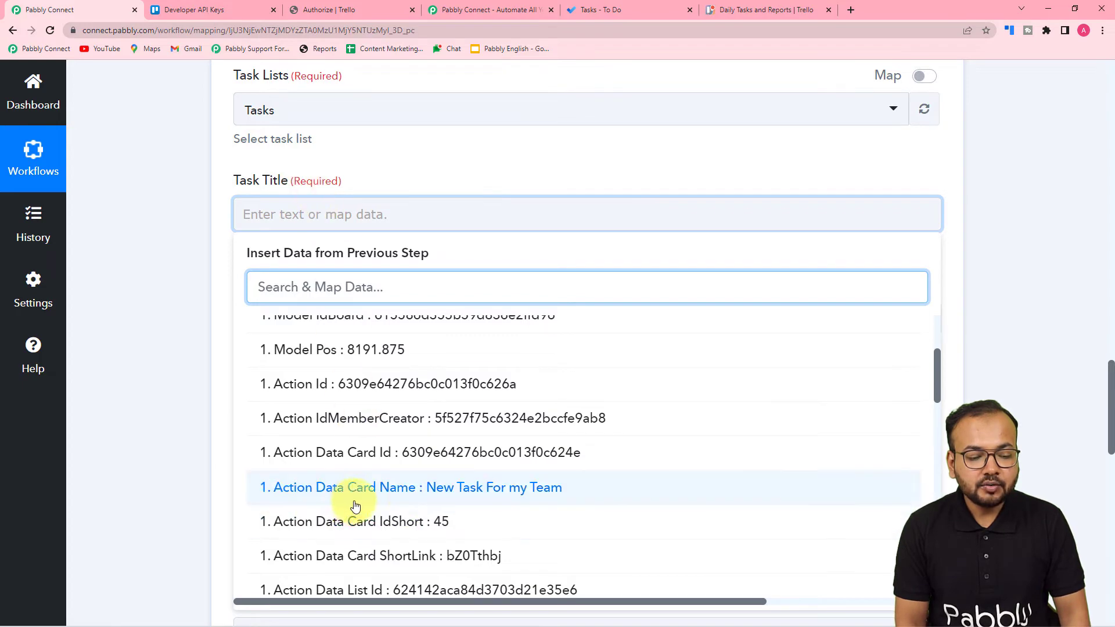
pyautogui.click(443, 488)
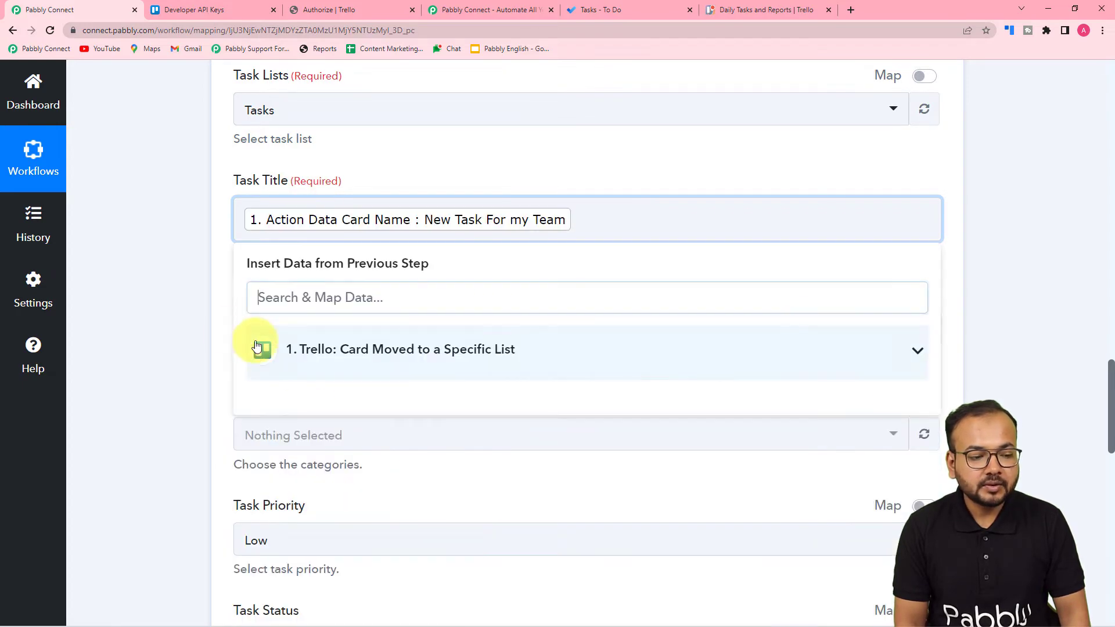
# Browse the Trello trigger data offered for the Task Note field for a card description.
pyautogui.scroll(-3, 192, 317)
pyautogui.click(286, 155)
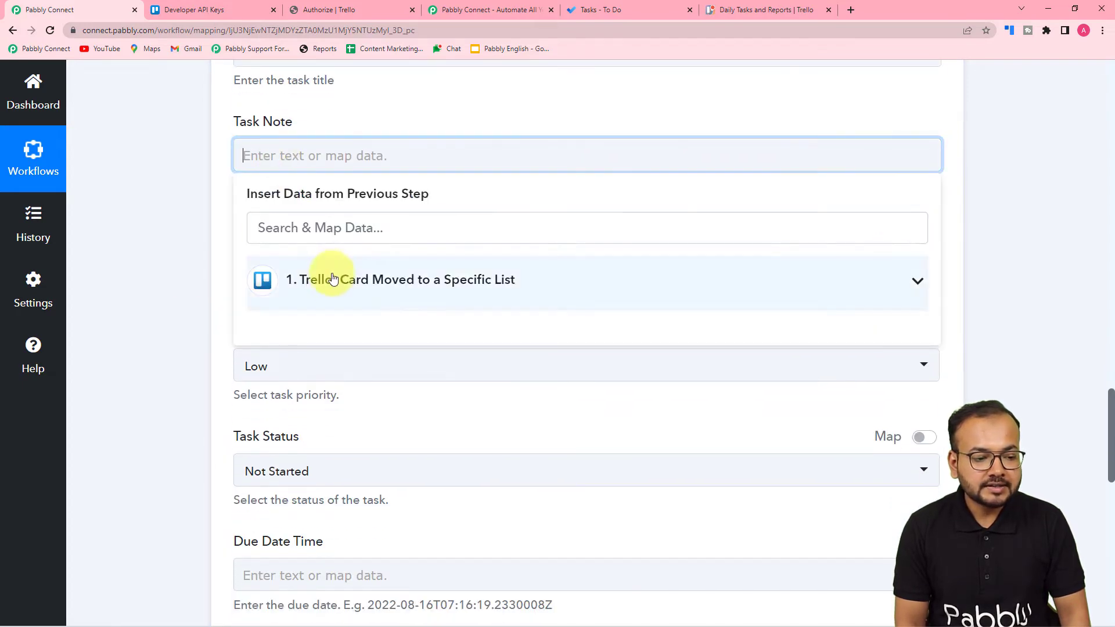
pyautogui.click(338, 290)
pyautogui.scroll(-6, 391, 465)
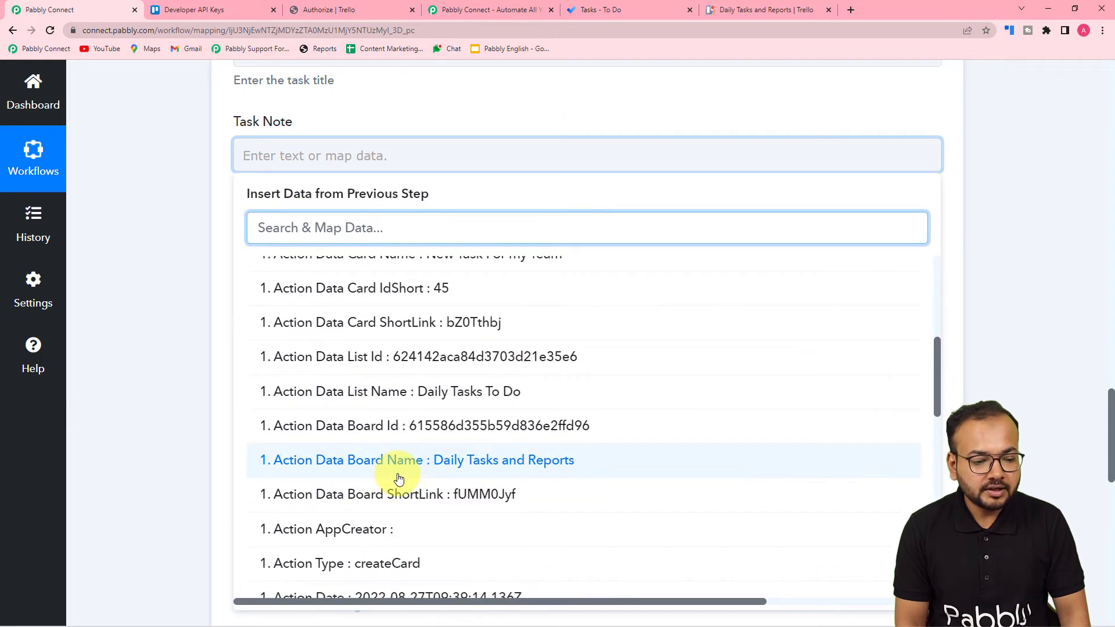
pyautogui.scroll(-7, 399, 478)
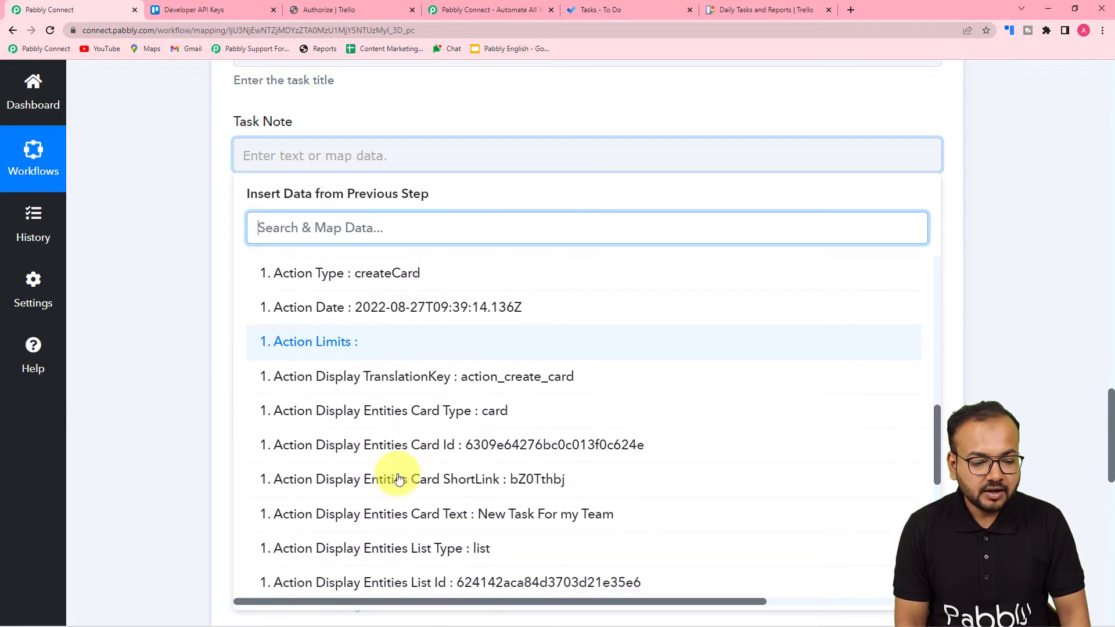
pyautogui.scroll(-2, 398, 473)
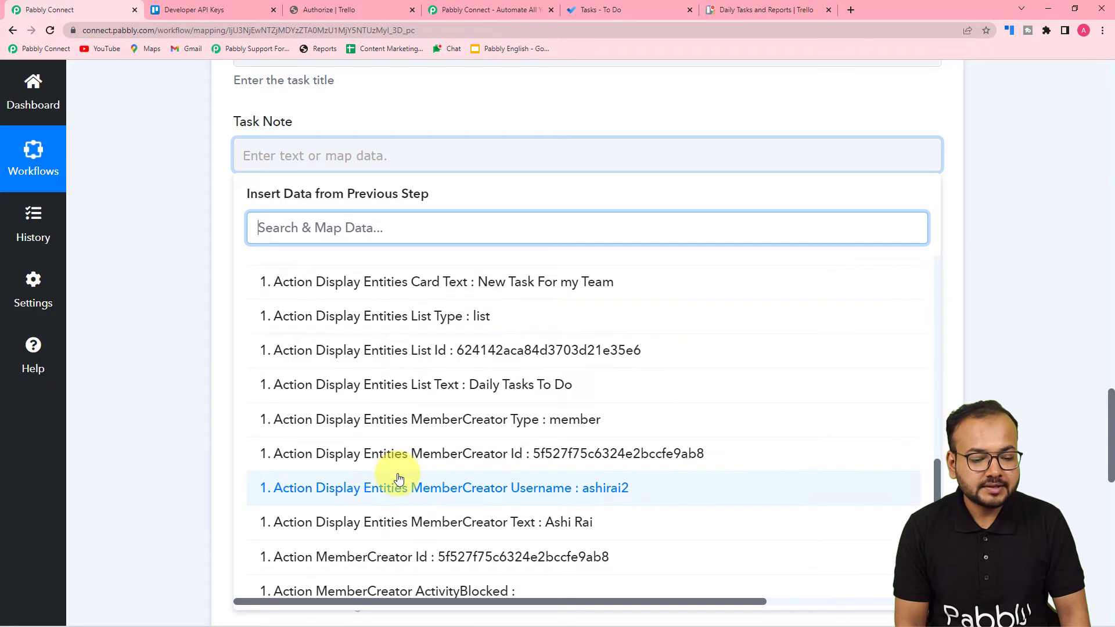
pyautogui.click(177, 365)
# Check the available task categories and examine the Trello trigger response for further card details to map.
pyautogui.scroll(-2, 177, 364)
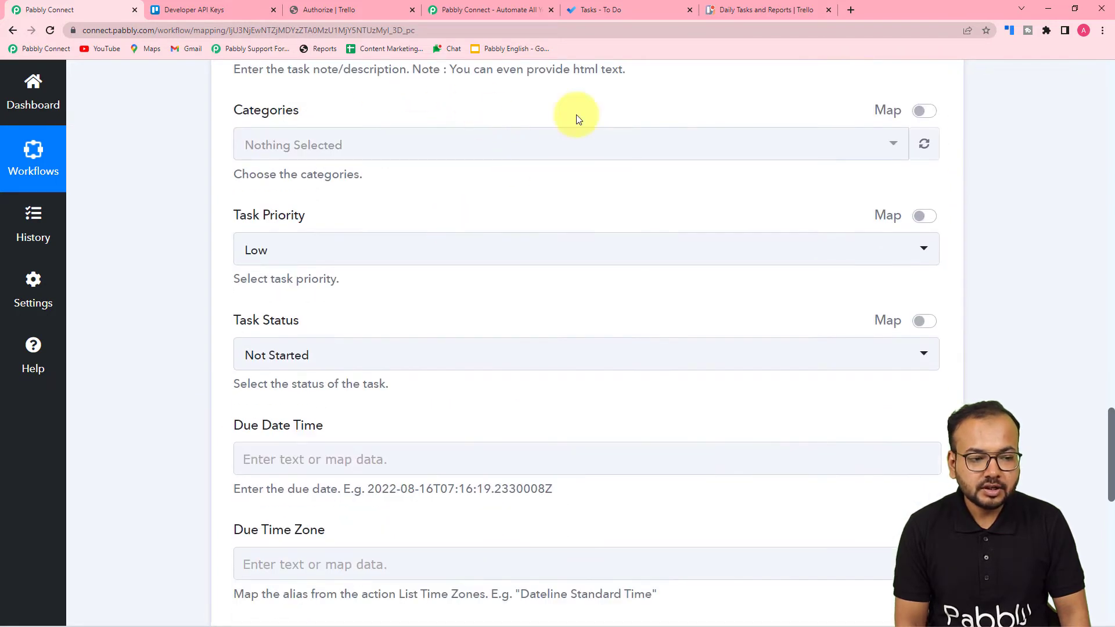
pyautogui.click(648, 150)
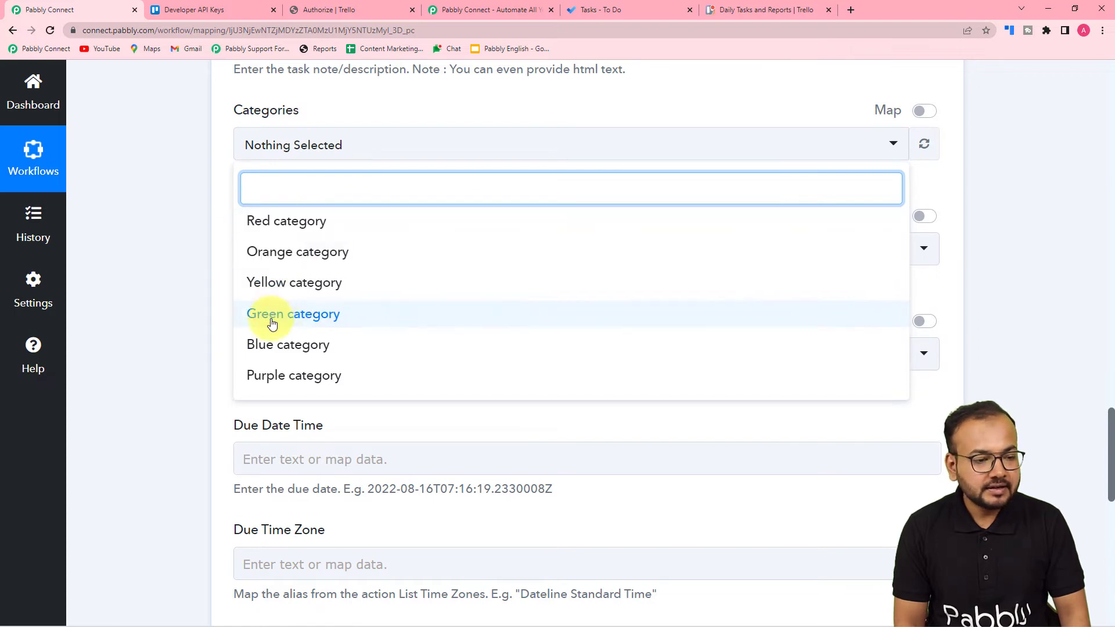
pyautogui.scroll(3, 639, 127)
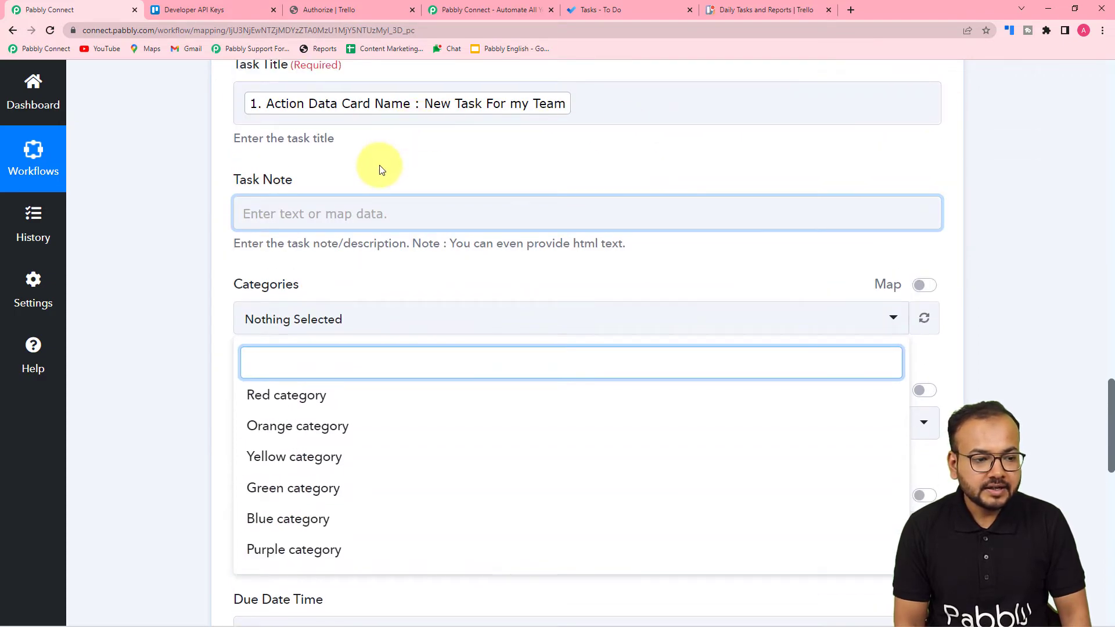
pyautogui.click(155, 156)
pyautogui.scroll(2, 155, 157)
pyautogui.scroll(14, 256, 187)
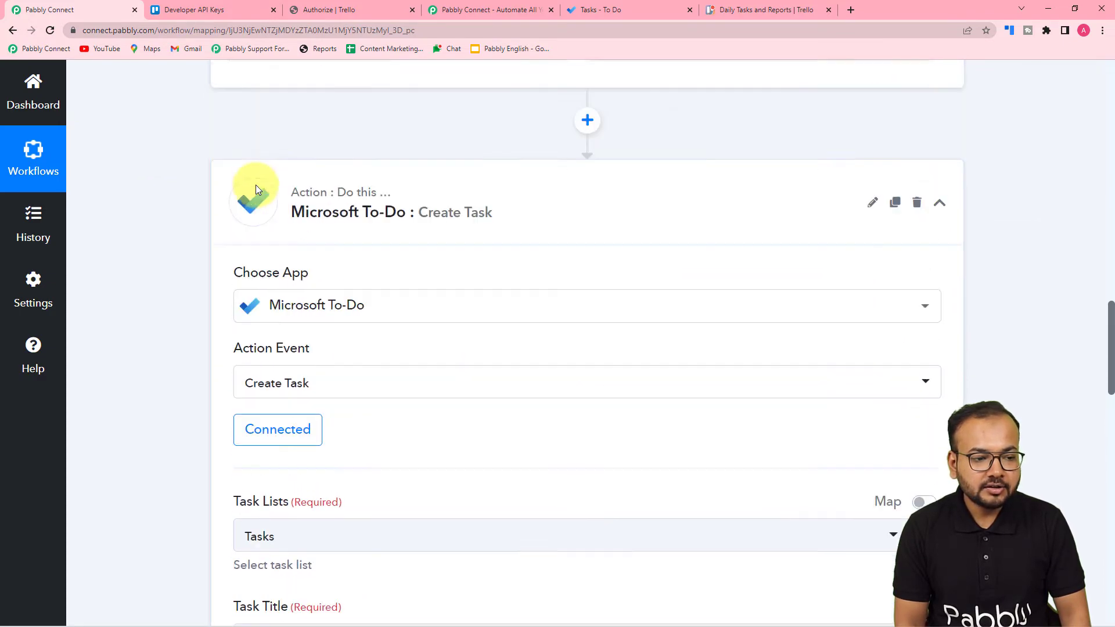
pyautogui.scroll(-7, 411, 189)
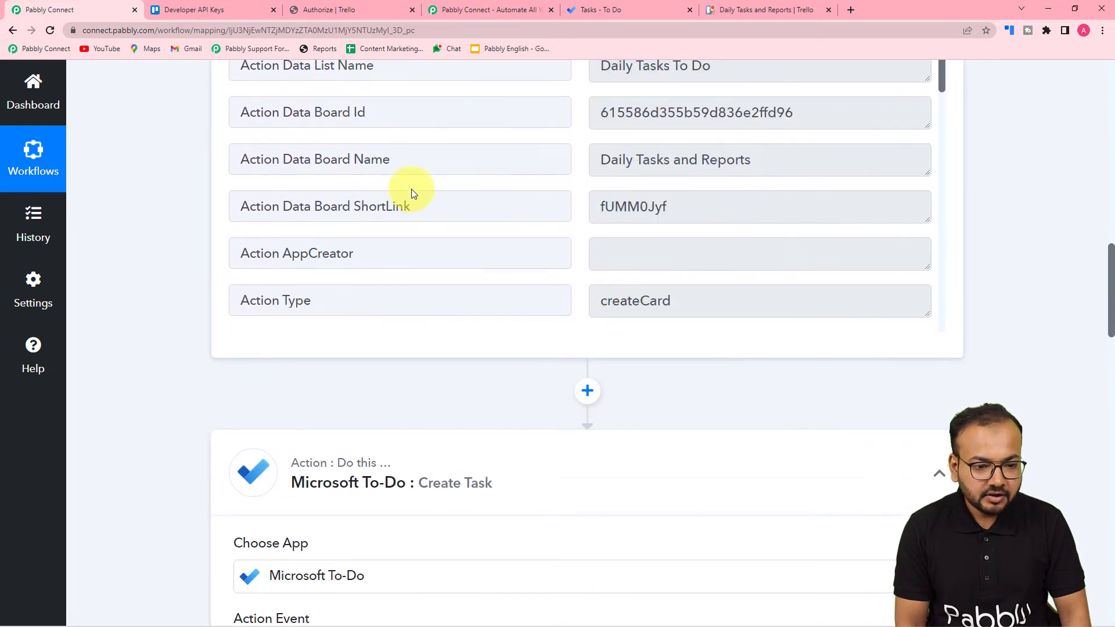
pyautogui.scroll(-6, 412, 190)
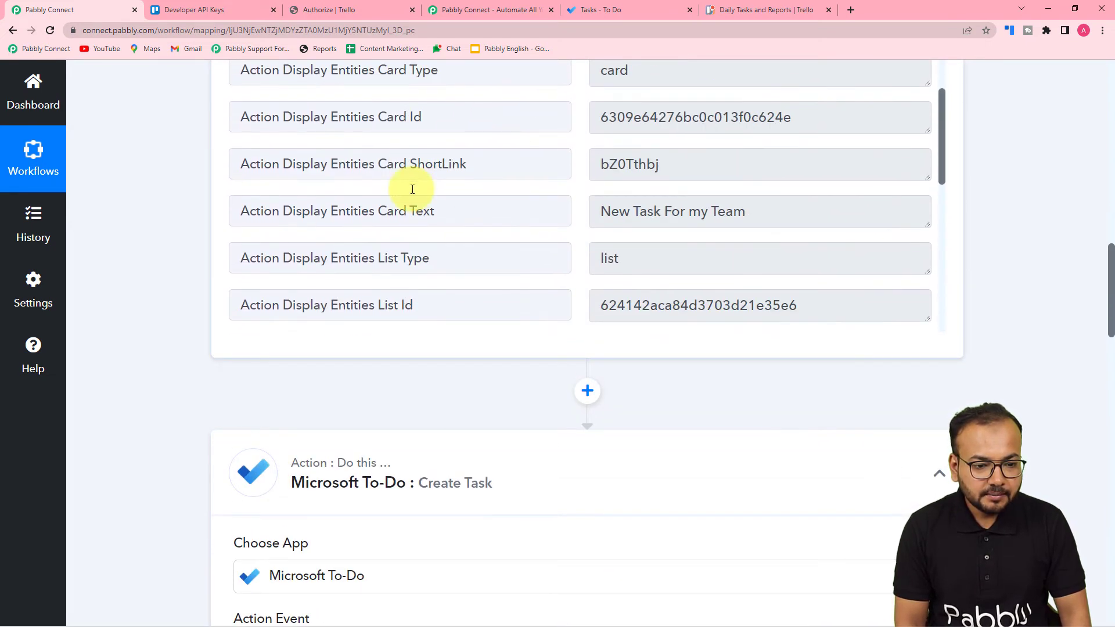
pyautogui.scroll(-8, 411, 189)
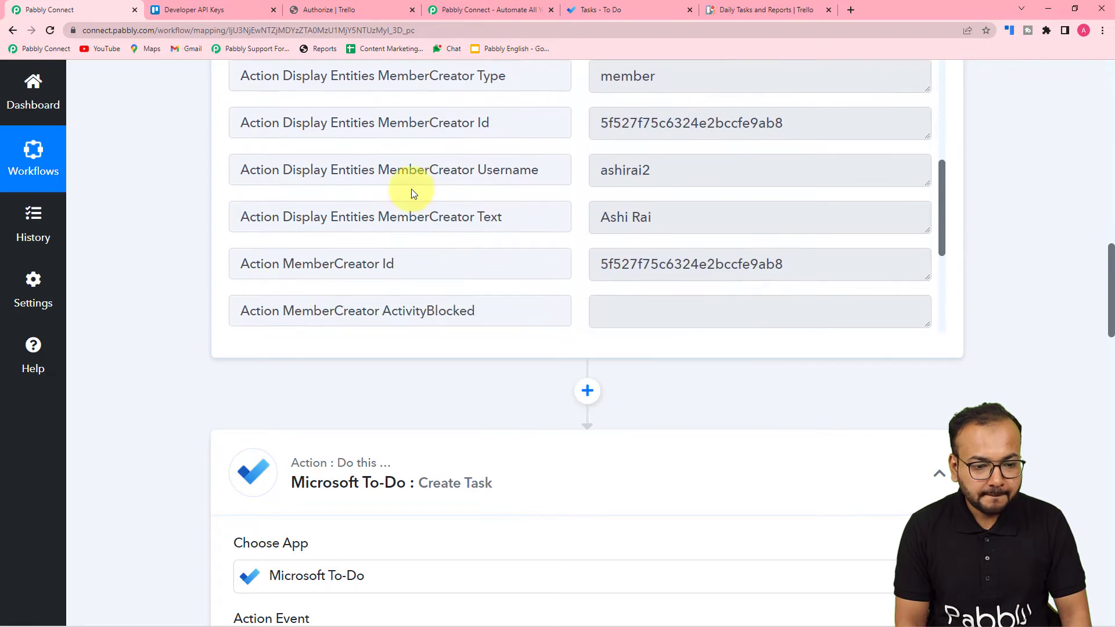
pyautogui.scroll(-2, 411, 189)
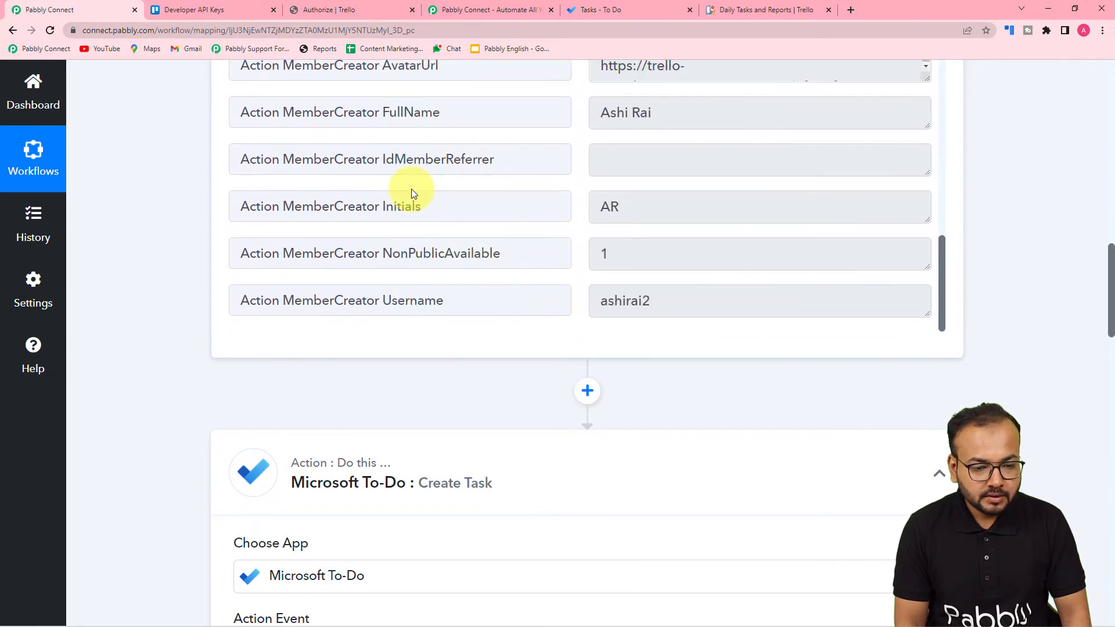
pyautogui.scroll(-1, 411, 190)
pyautogui.scroll(5, 423, 266)
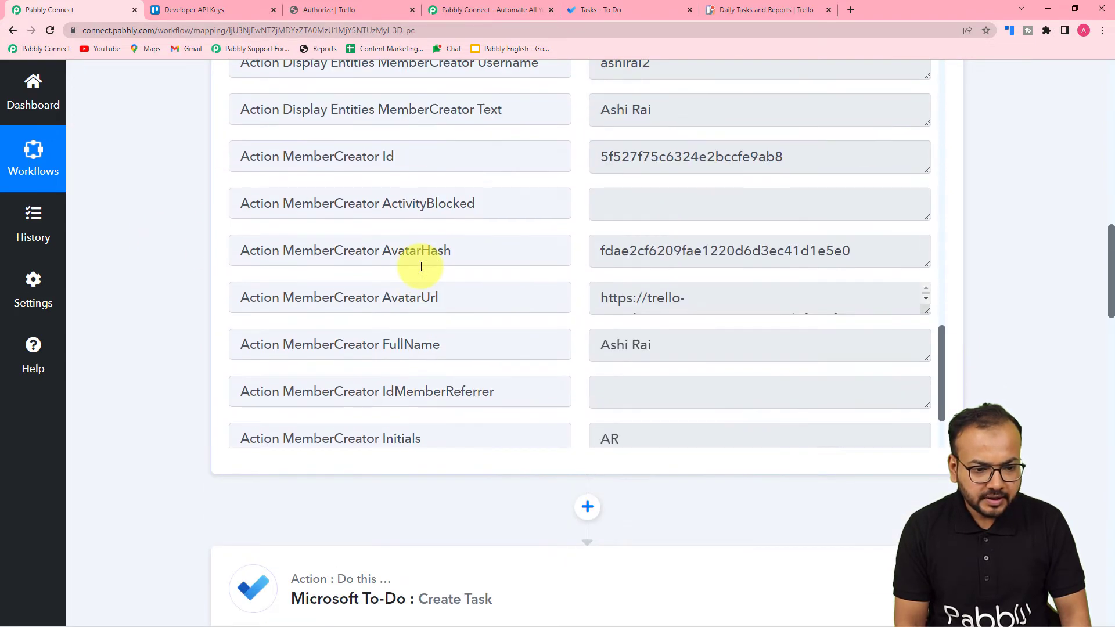
pyautogui.scroll(10, 421, 266)
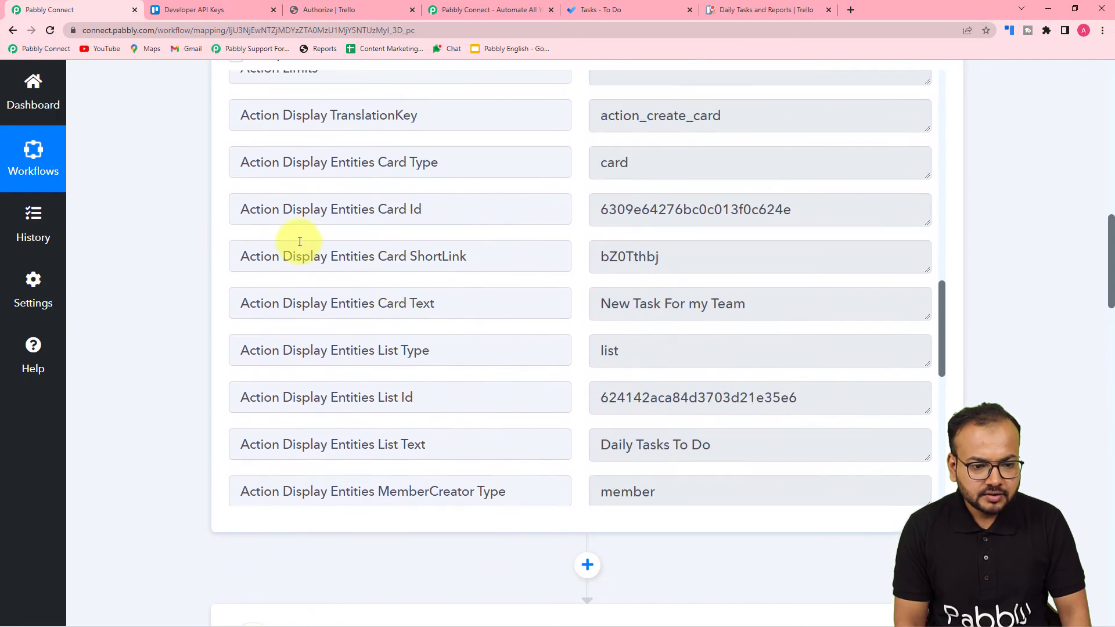
pyautogui.scroll(7, 299, 241)
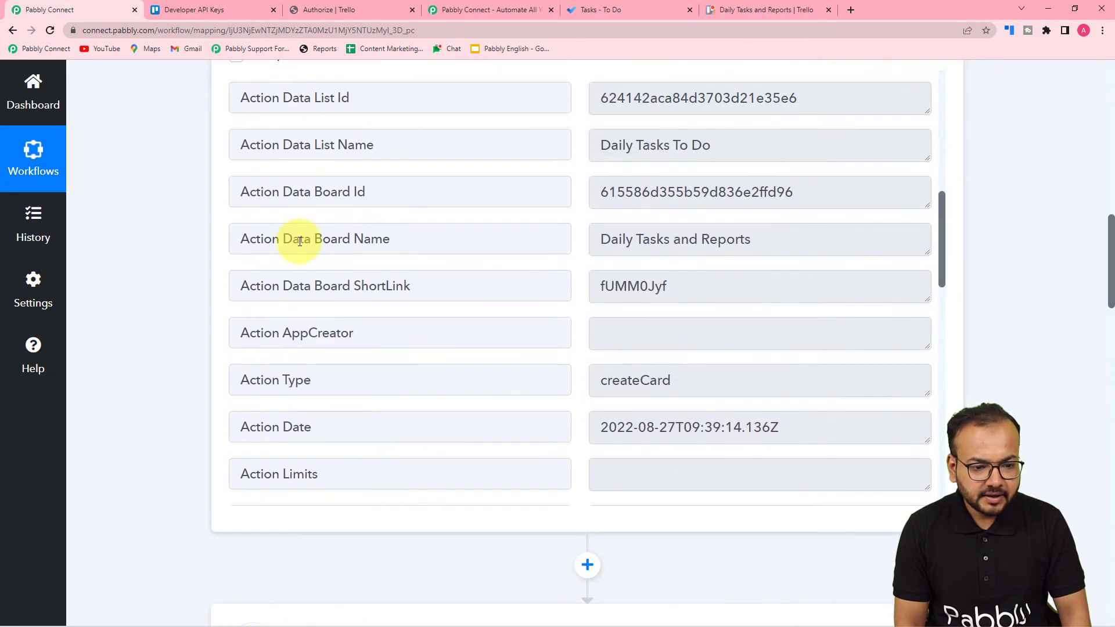
pyautogui.scroll(8, 300, 241)
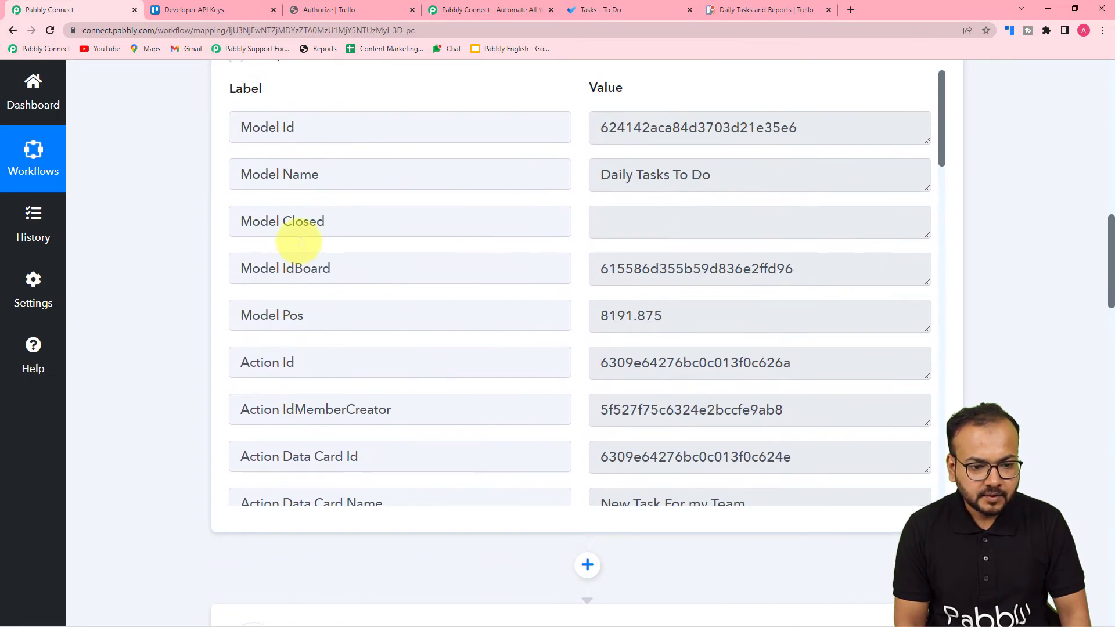
# Assign Green category as the category of the Create Task action.
pyautogui.scroll(-15, 174, 246)
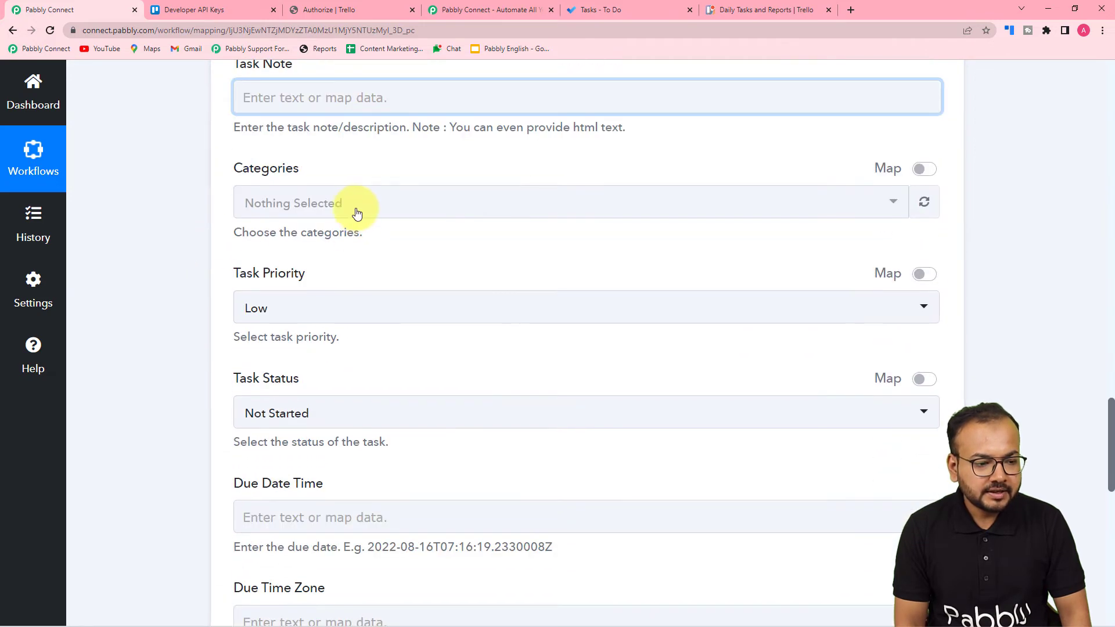
pyautogui.click(357, 214)
pyautogui.click(298, 372)
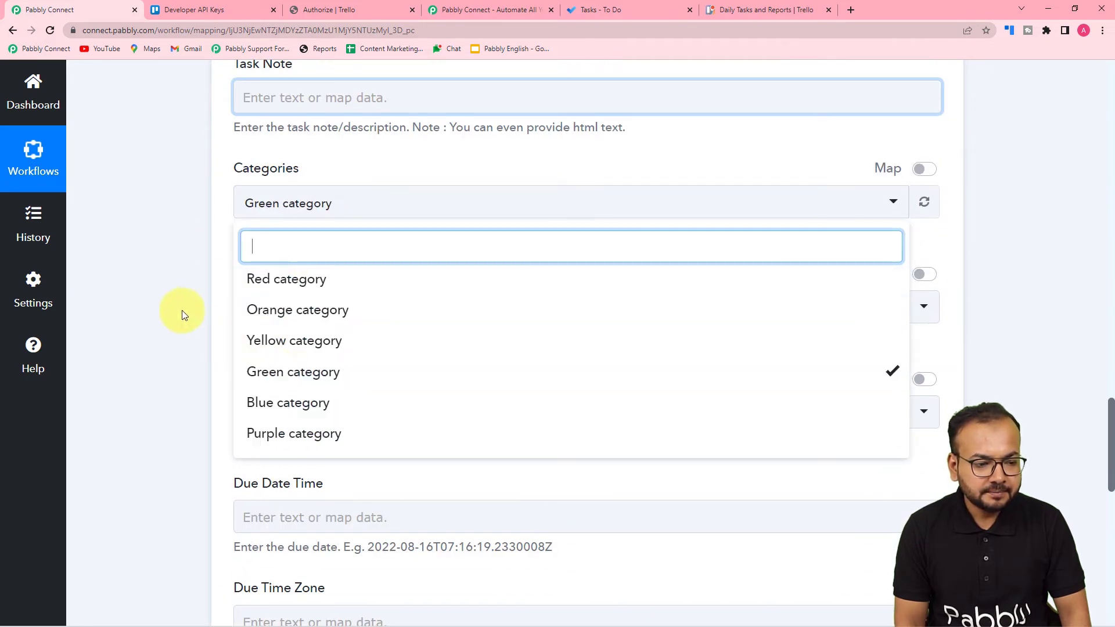
pyautogui.click(180, 307)
# Set the task priority to High and the task status to In Progress.
pyautogui.scroll(-2, 291, 273)
pyautogui.click(308, 192)
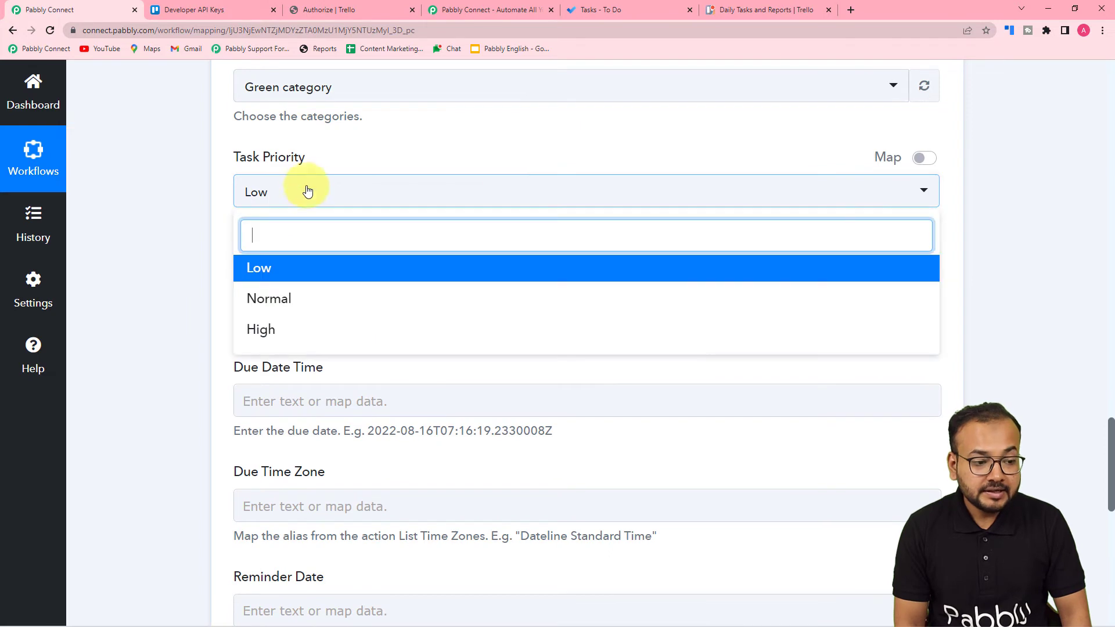
pyautogui.click(269, 325)
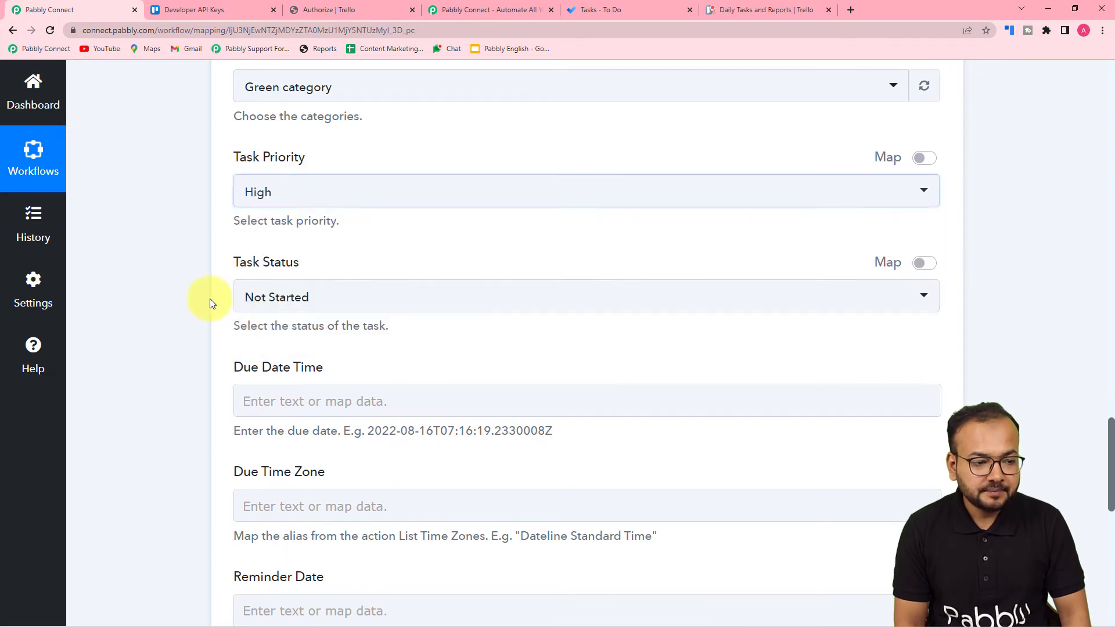
pyautogui.scroll(-2, 204, 290)
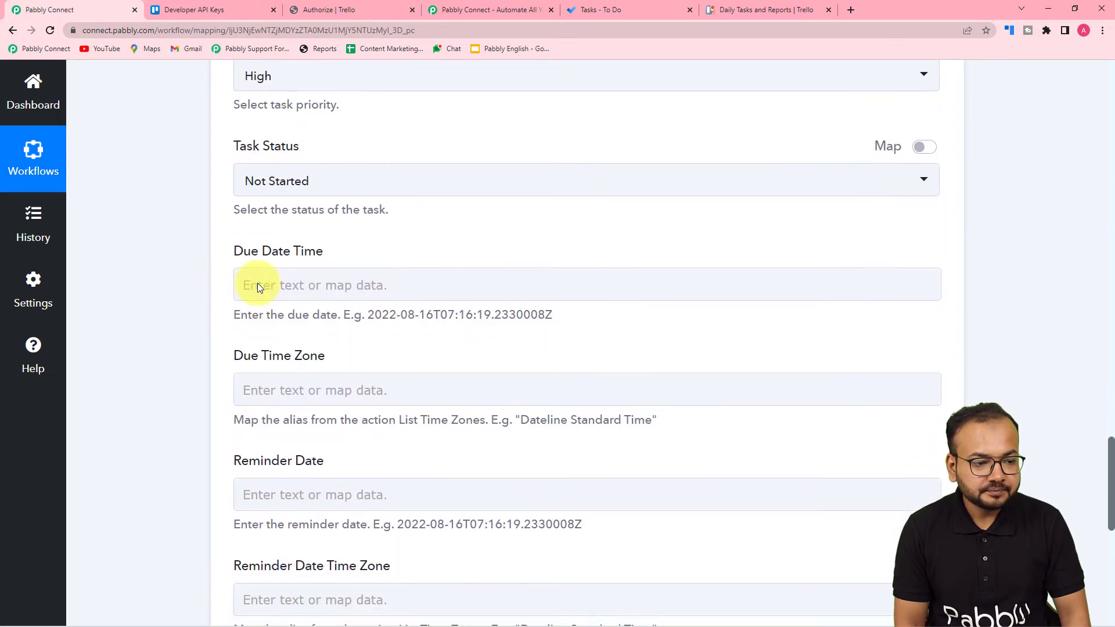
pyautogui.click(325, 193)
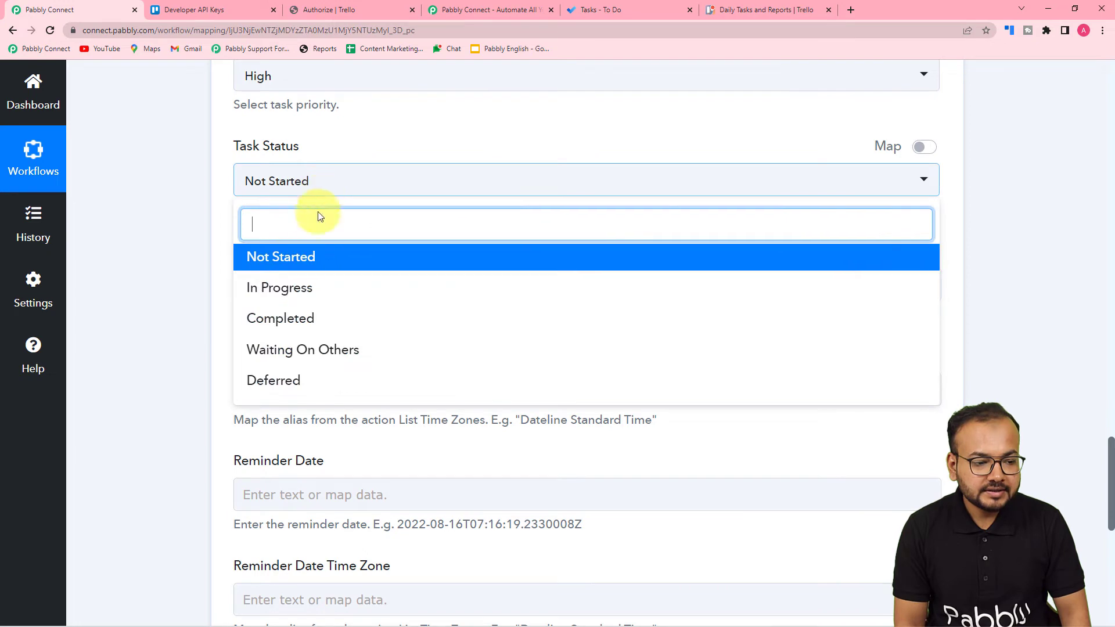
pyautogui.click(286, 304)
# Review the due date, time zone and reminder fields and the values filled in for the Create Task action.
pyautogui.scroll(-2, 197, 259)
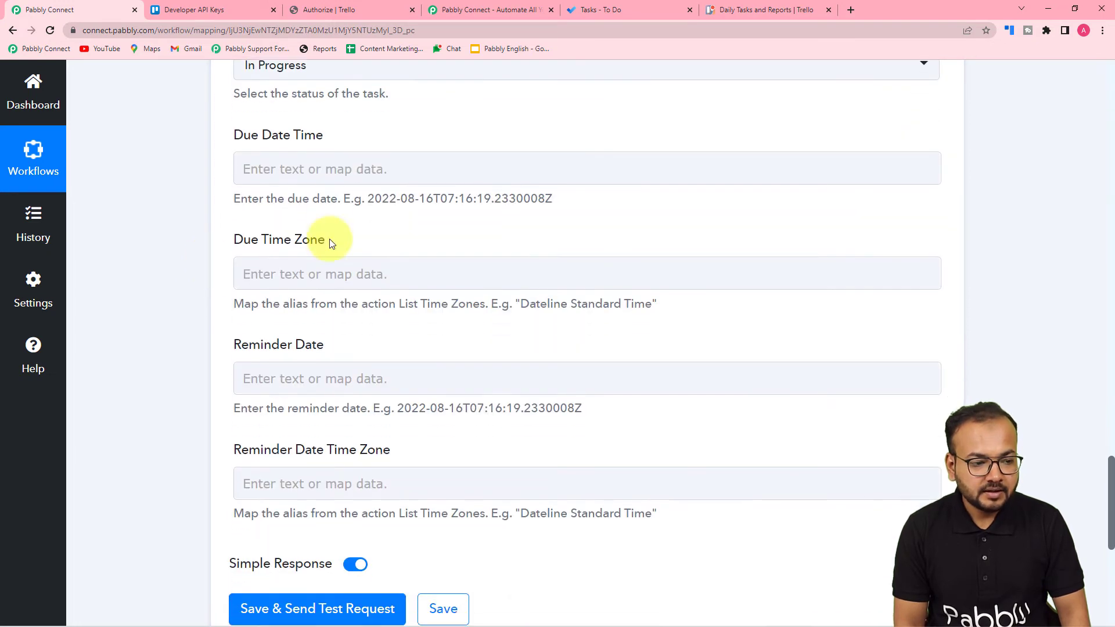
pyautogui.click(320, 181)
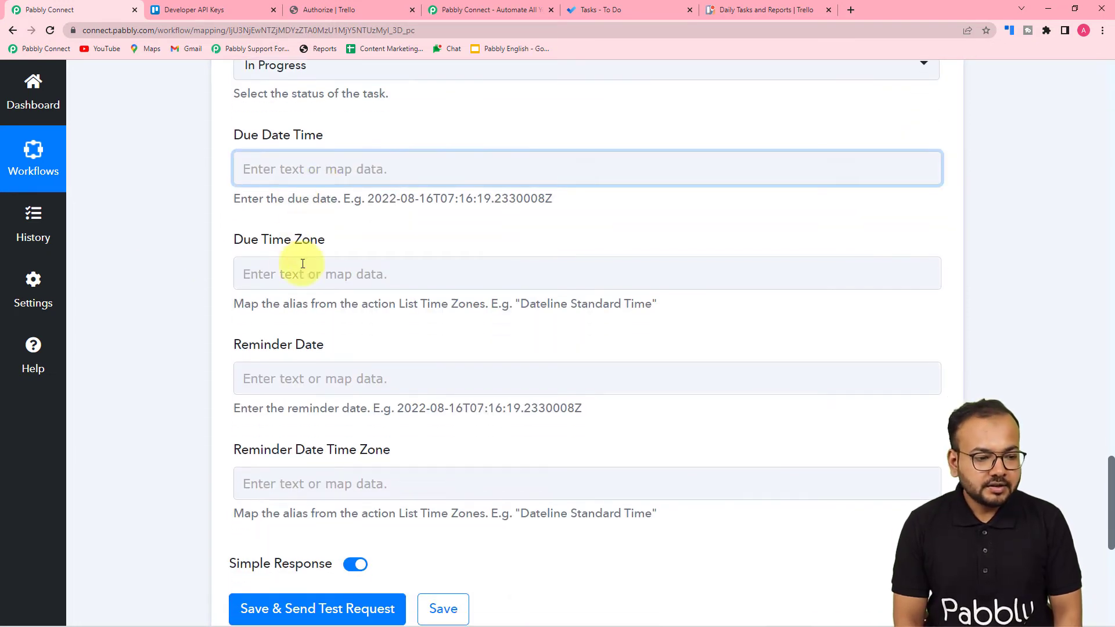
pyautogui.scroll(-1, 197, 283)
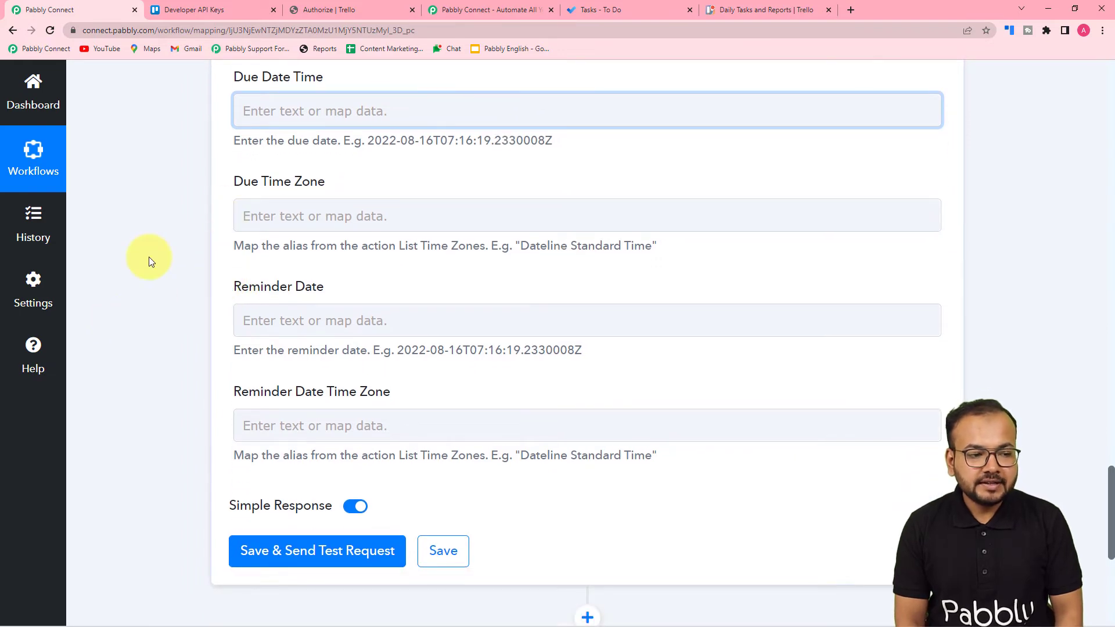
pyautogui.scroll(10, 150, 257)
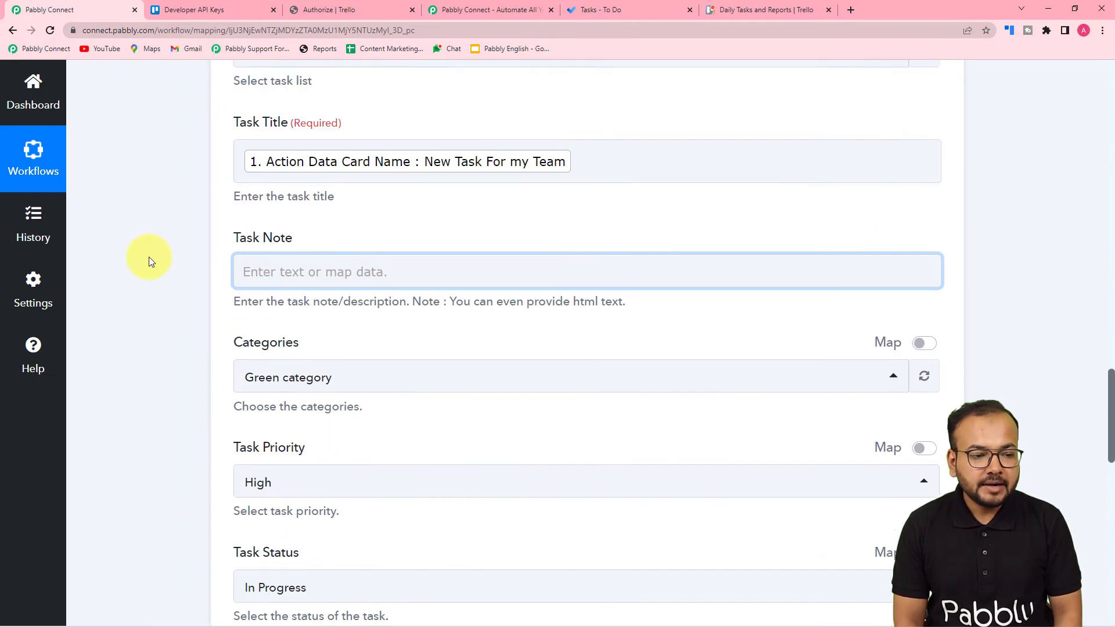
pyautogui.scroll(3, 149, 257)
pyautogui.scroll(-3, 149, 257)
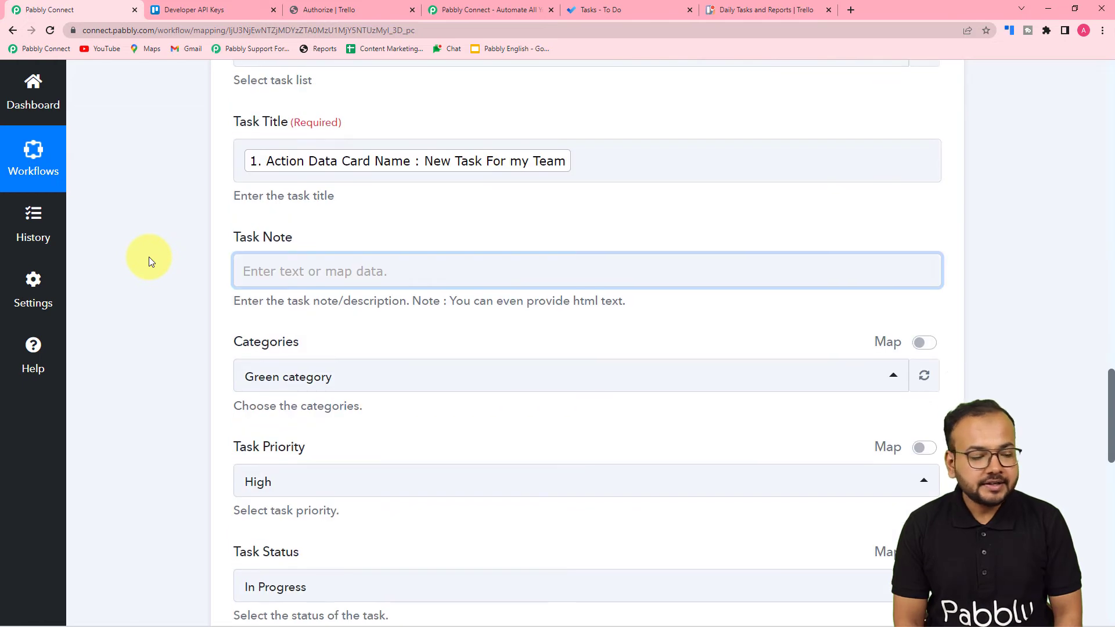
# Check the existing tasks in Microsoft To Do's Tasks list and return to the Create Task action in Pabbly Connect.
pyautogui.scroll(-13, 148, 257)
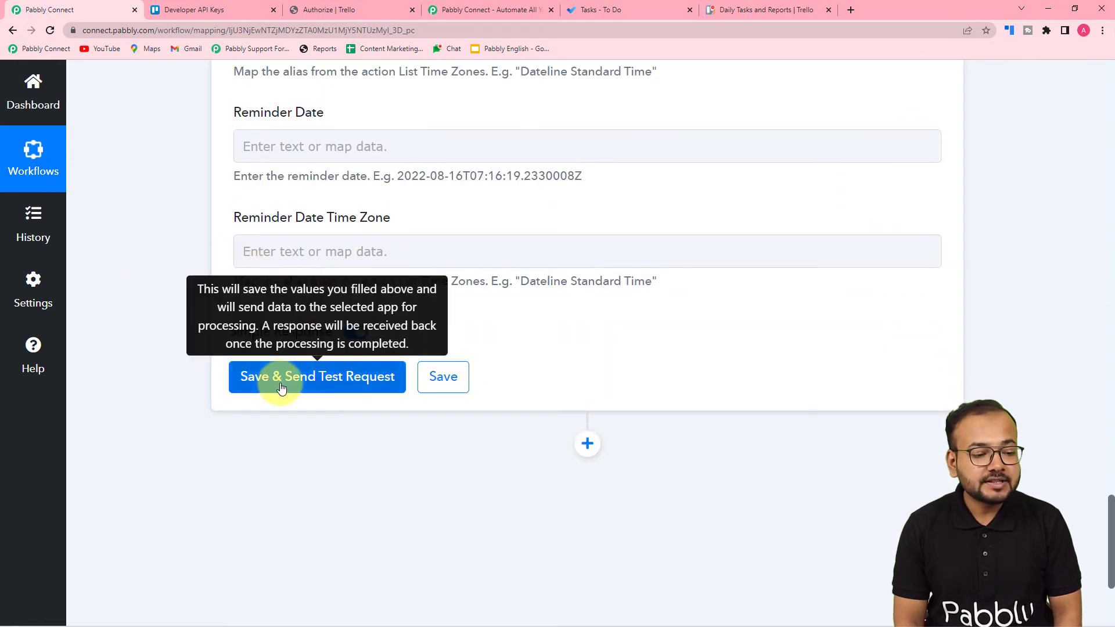
pyautogui.click(586, 10)
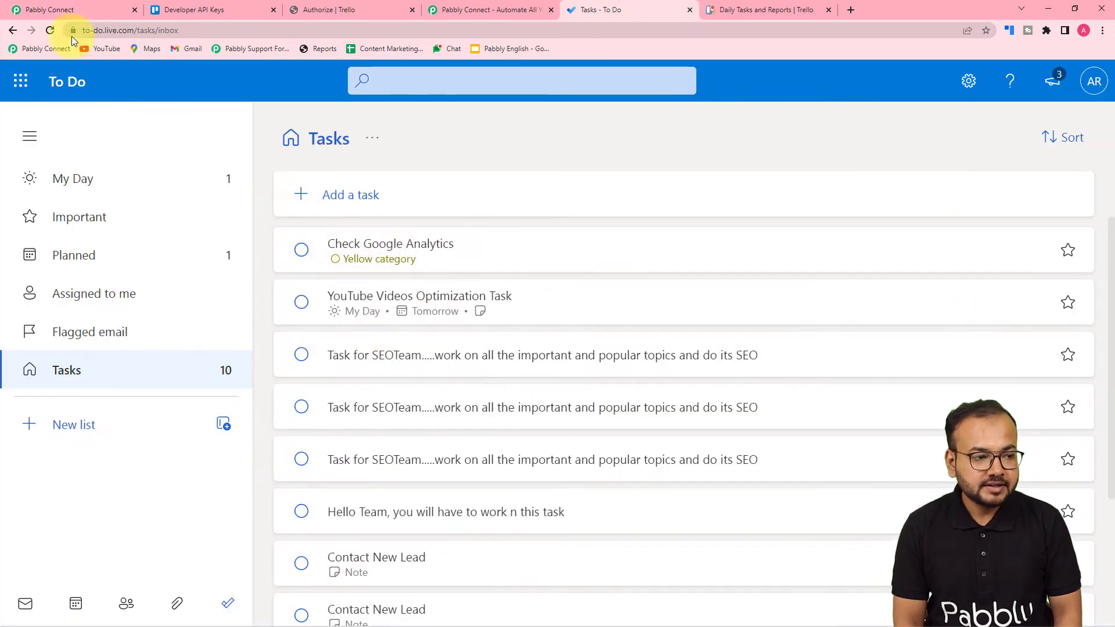
pyautogui.click(71, 12)
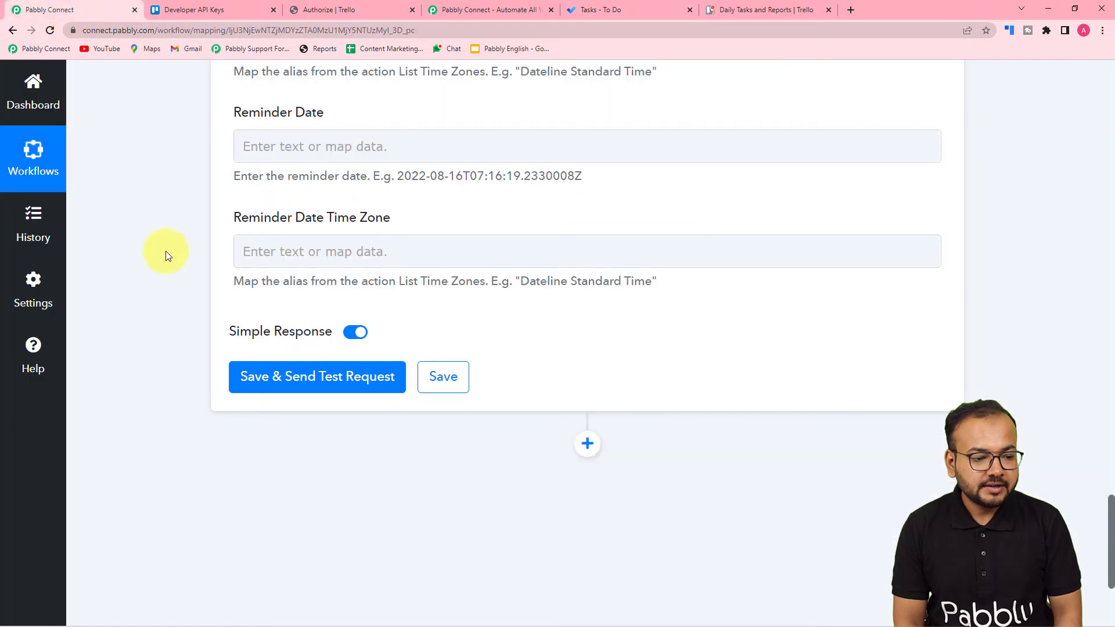
# Save the Create Task action with a test request and check the New Task For my Team entry in Microsoft To Do.
pyautogui.click(249, 378)
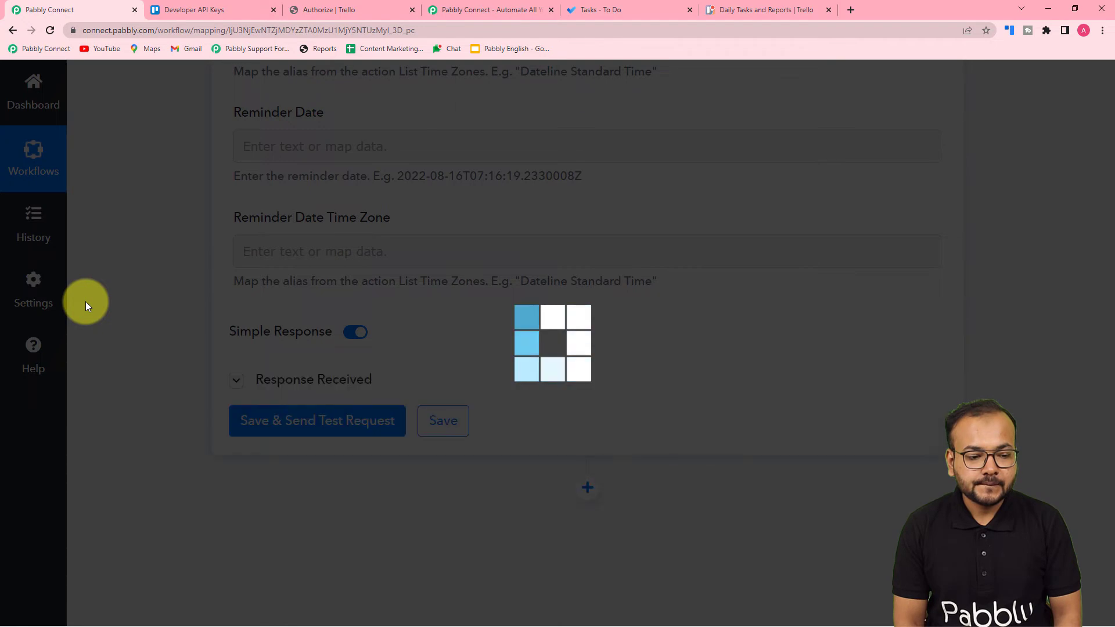
pyautogui.scroll(-4, 86, 301)
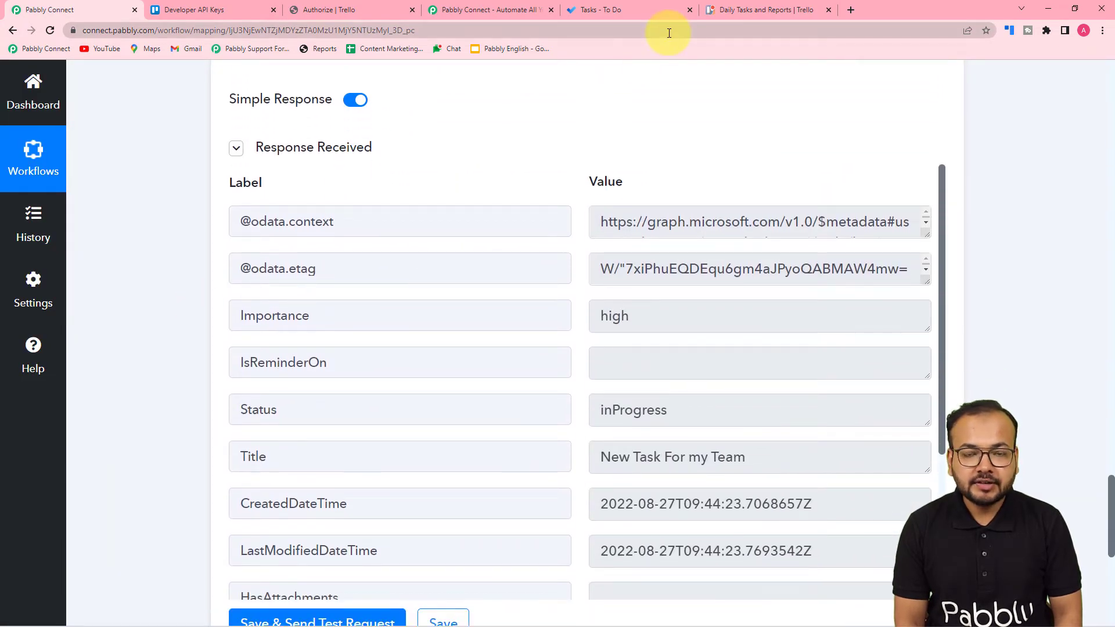
pyautogui.click(615, 7)
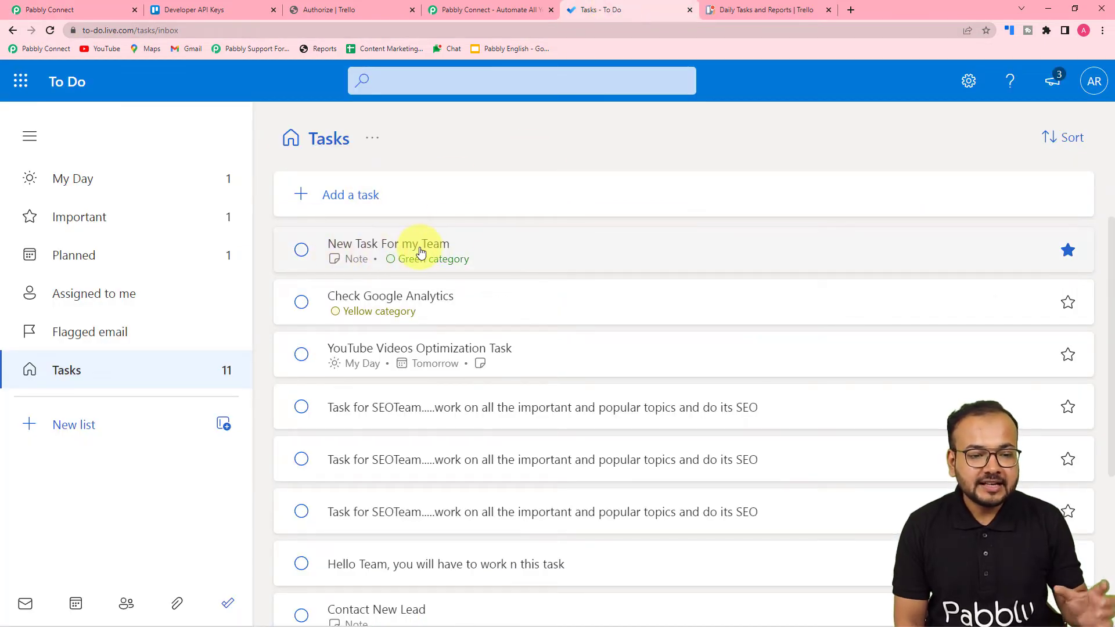
pyautogui.click(736, 15)
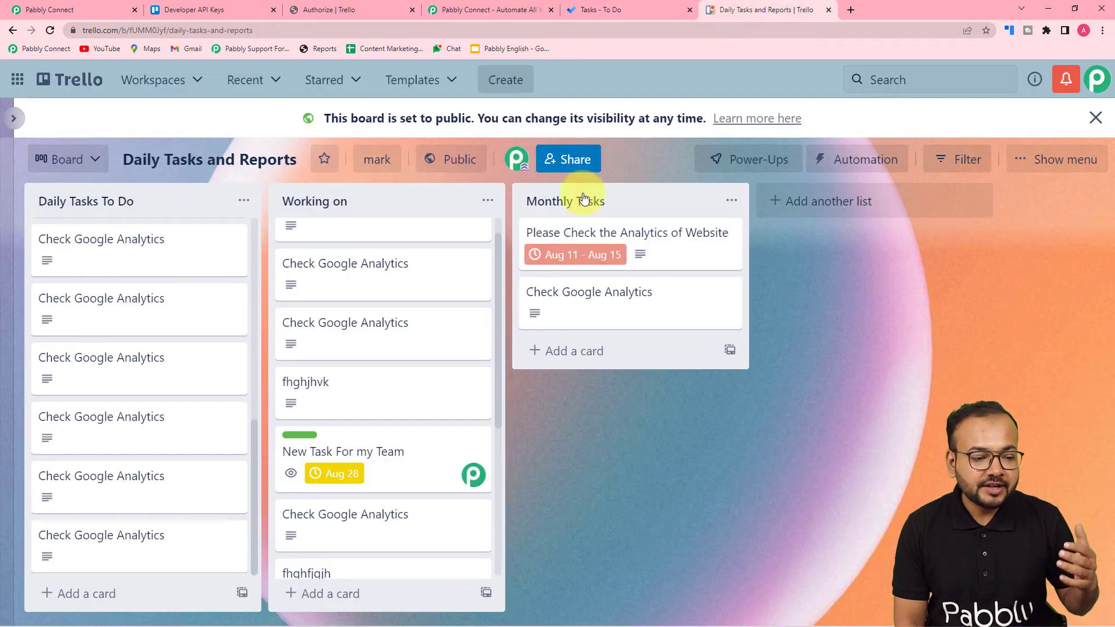
pyautogui.click(604, 9)
pyautogui.click(394, 250)
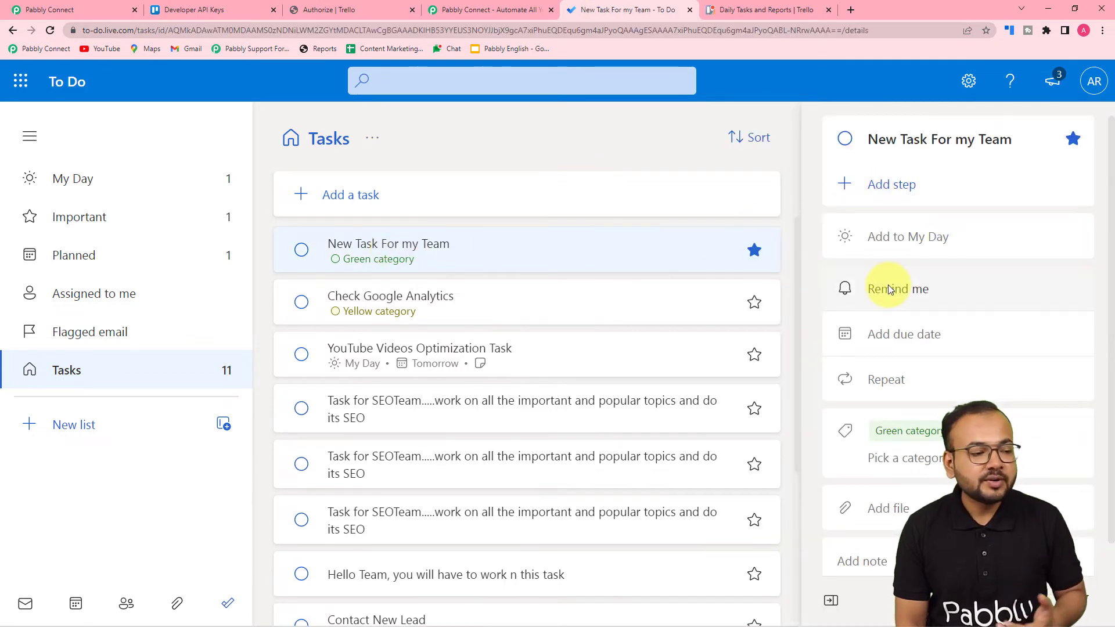
# Return to the Pabbly Connect workflow and insert a new action step between the Trello trigger and the Create Task action.
pyautogui.click(47, 10)
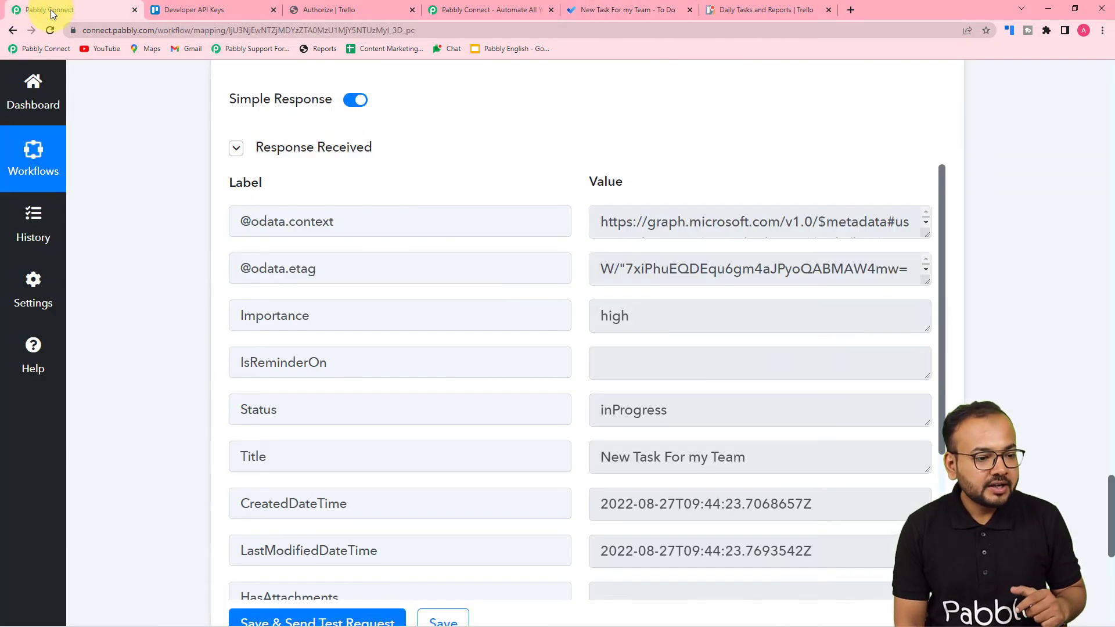
pyautogui.scroll(15, 169, 196)
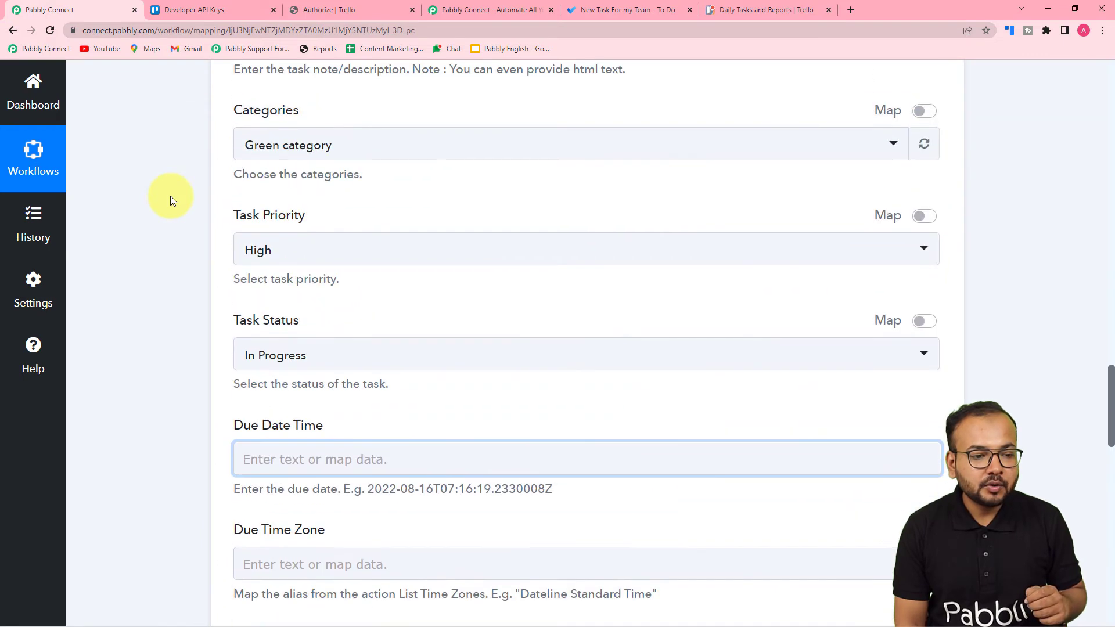
pyautogui.scroll(10, 180, 212)
pyautogui.scroll(-1, 189, 351)
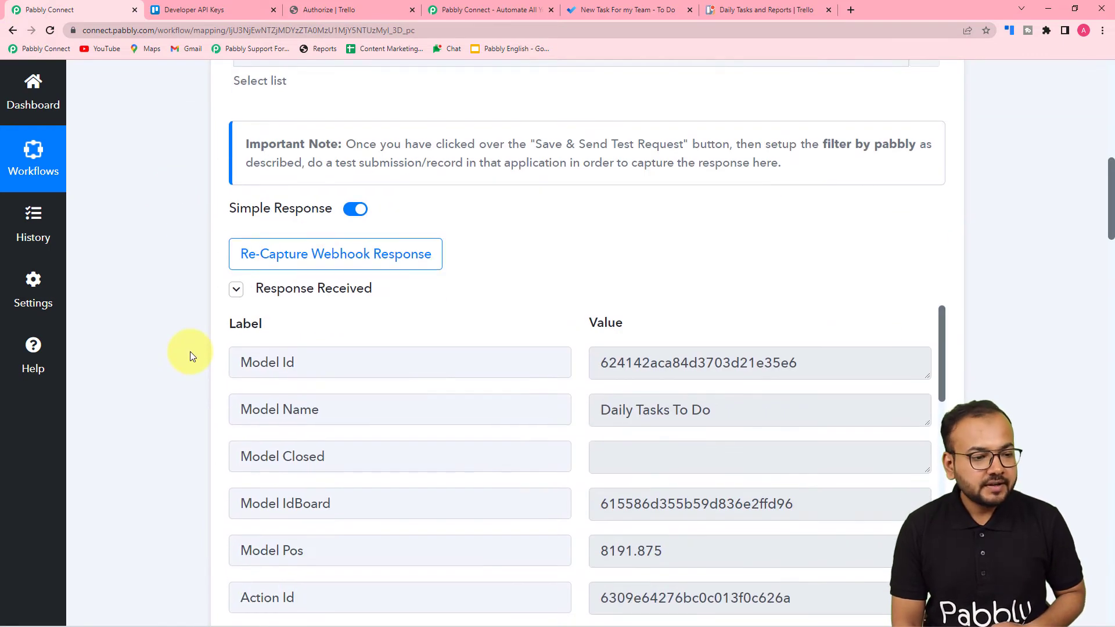
pyautogui.scroll(9, 190, 350)
pyautogui.scroll(-6, 190, 351)
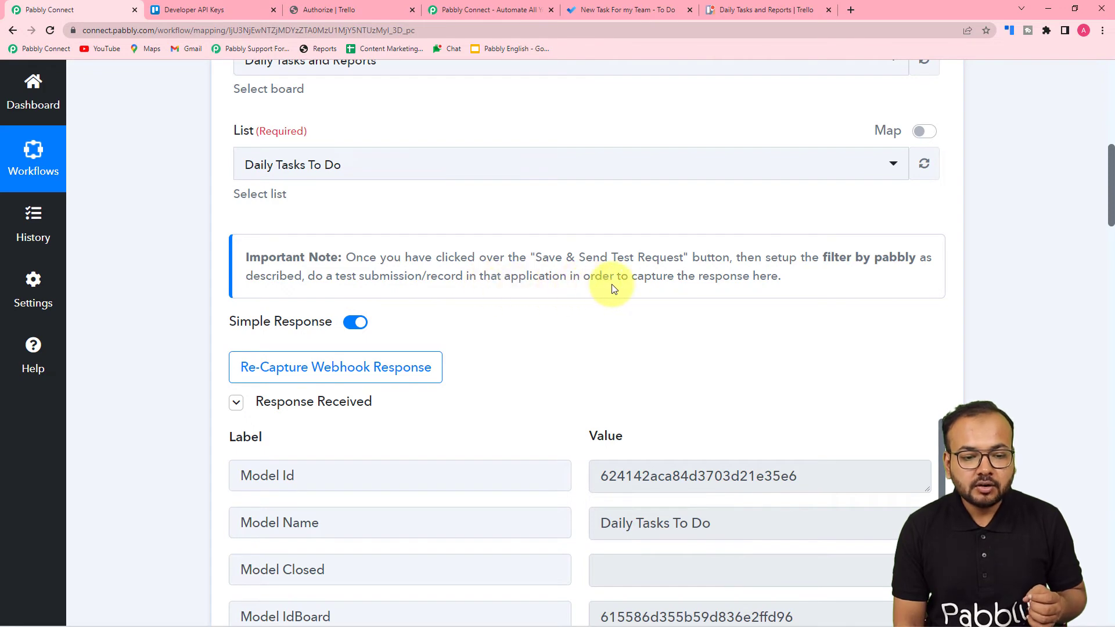
pyautogui.scroll(-3, 144, 306)
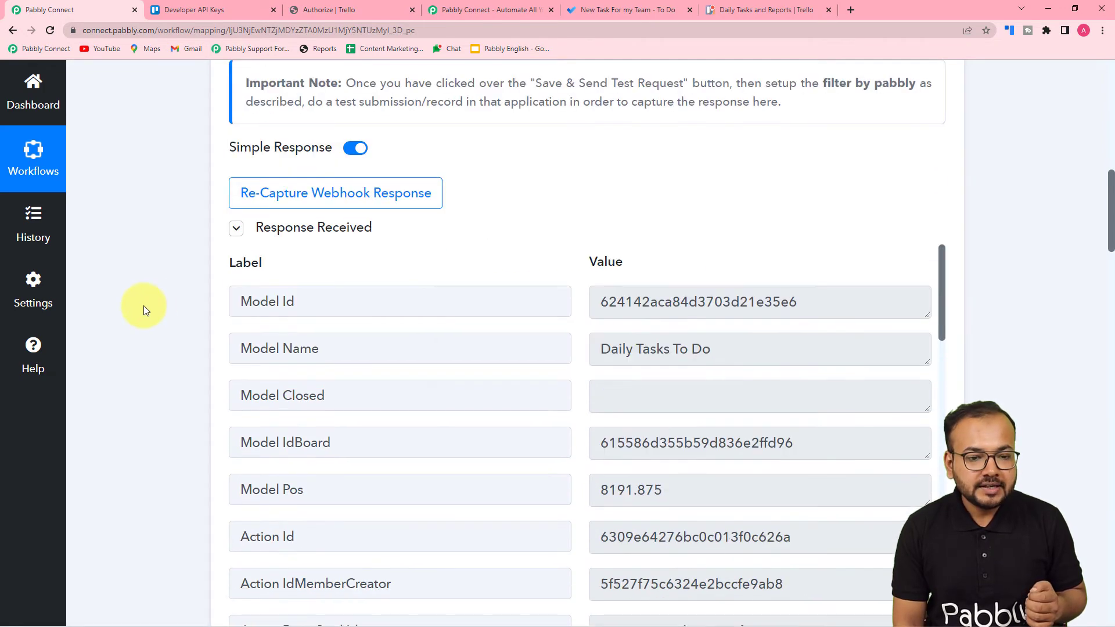
pyautogui.scroll(-6, 145, 300)
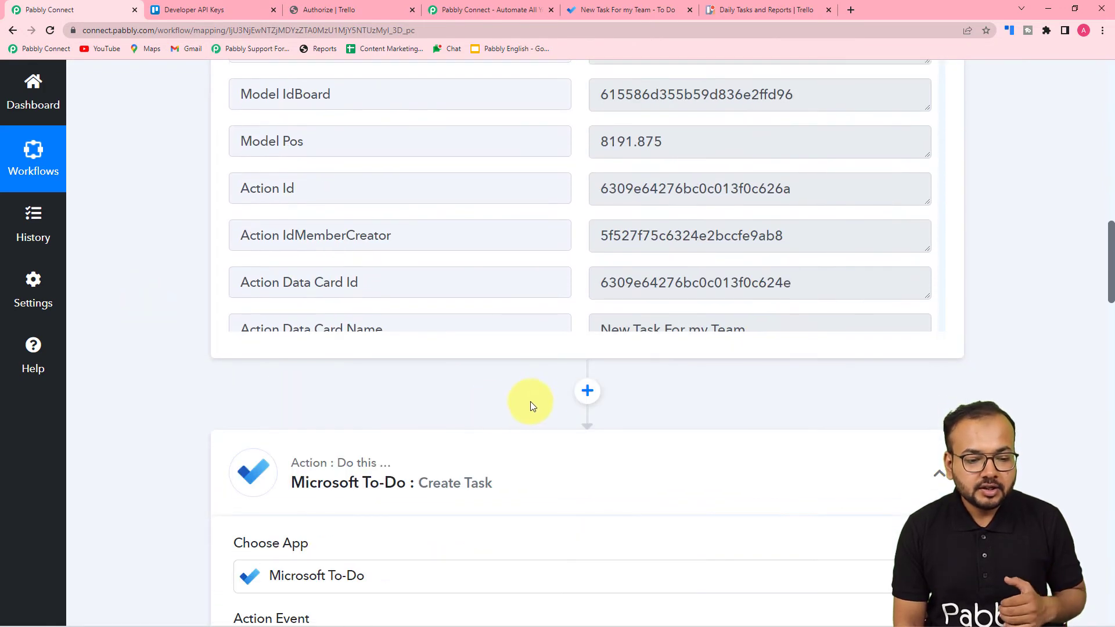
pyautogui.click(586, 391)
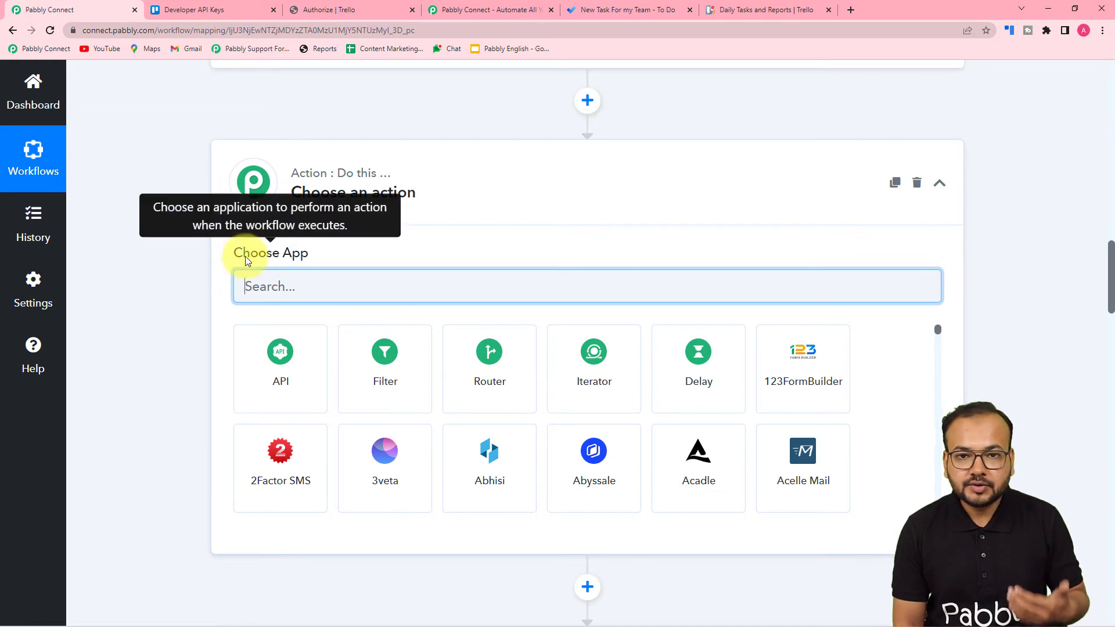
# Check the lists on the Trello board, return to Pabbly Connect and choose Filter as the new action's app.
pyautogui.click(594, 13)
pyautogui.click(736, 9)
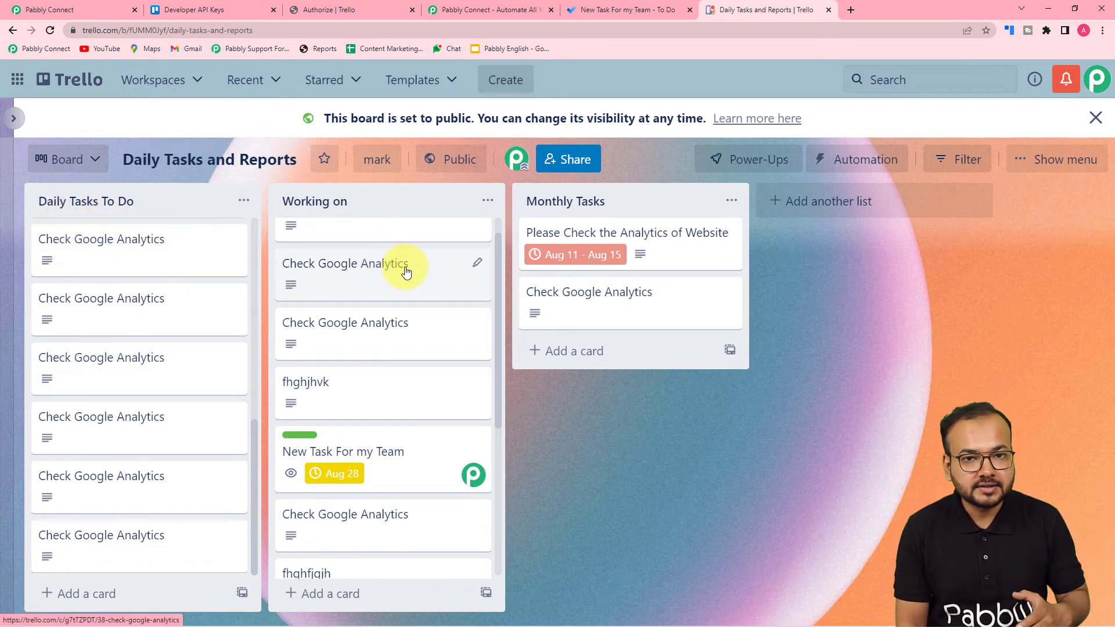
pyautogui.click(76, 7)
pyautogui.scroll(-2, 148, 322)
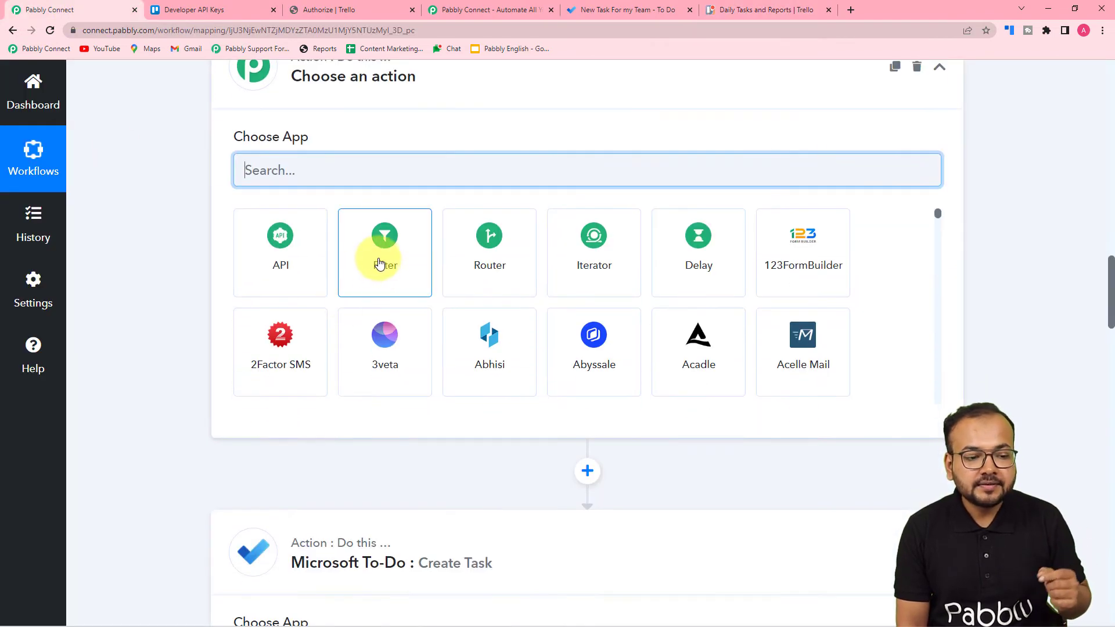
pyautogui.click(383, 267)
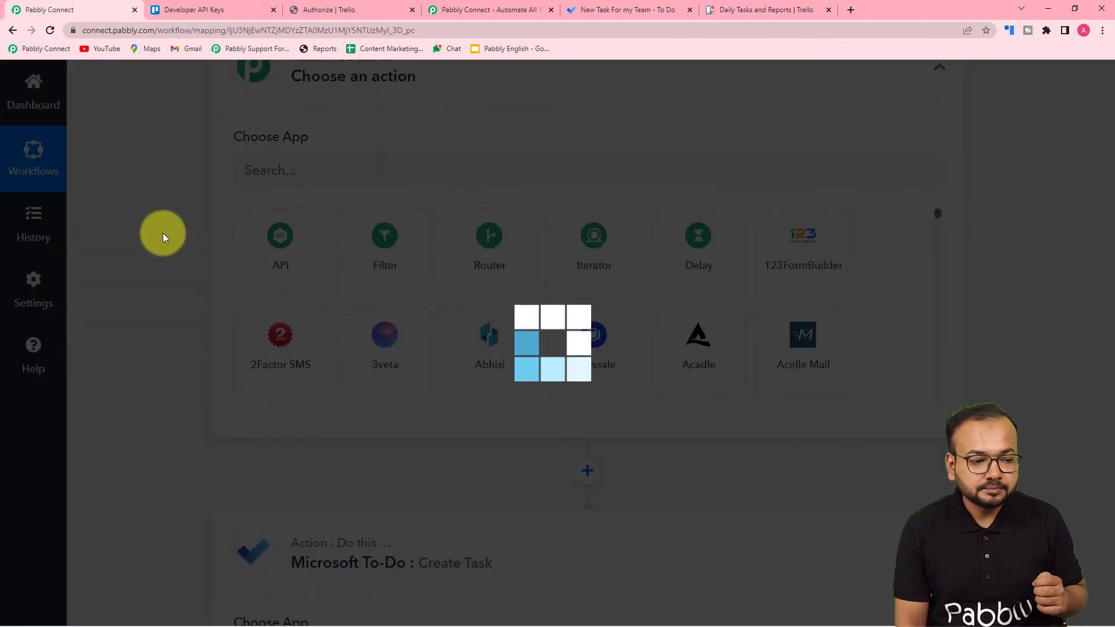
pyautogui.scroll(-2, 163, 233)
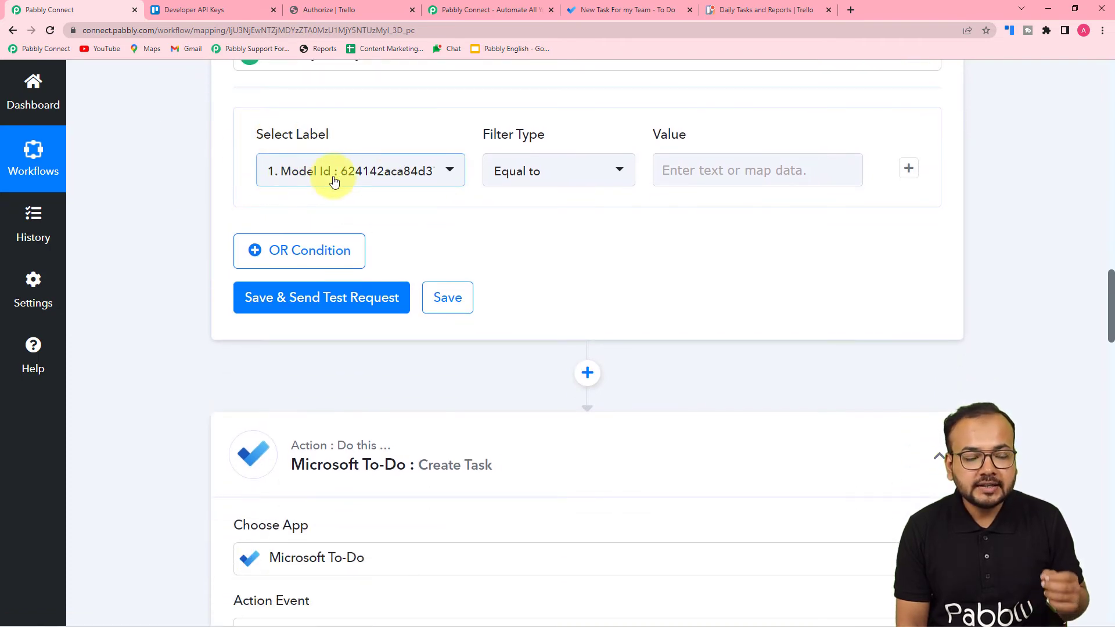
# Examine the Trello trigger's received response for the field that identifies a card moved between lists.
pyautogui.scroll(10, 167, 155)
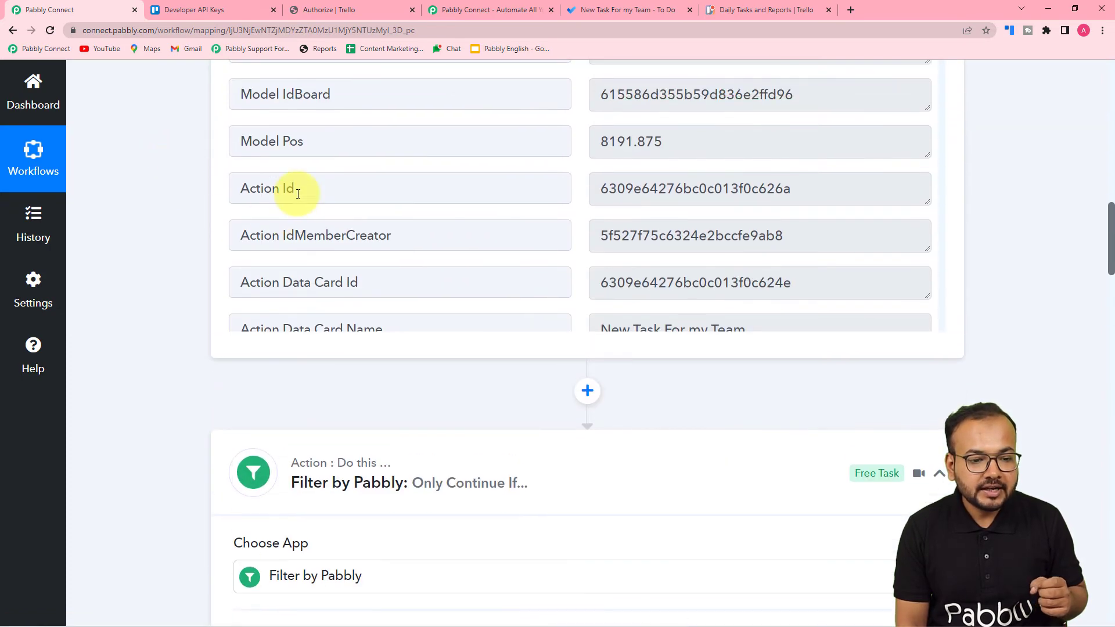
pyautogui.scroll(-7, 293, 256)
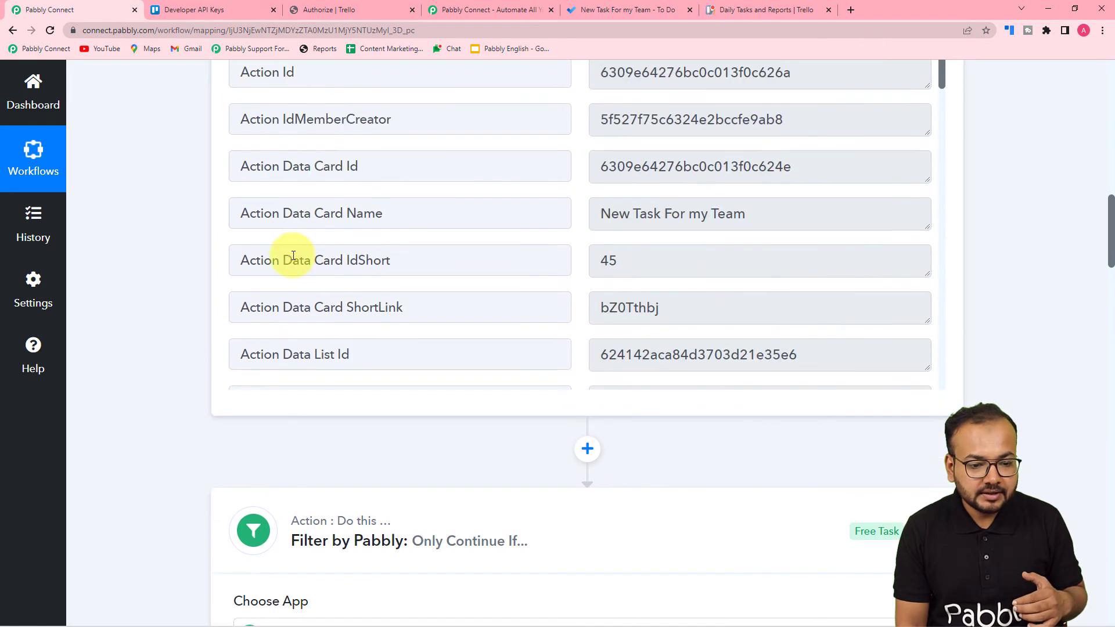
pyautogui.scroll(-8, 293, 255)
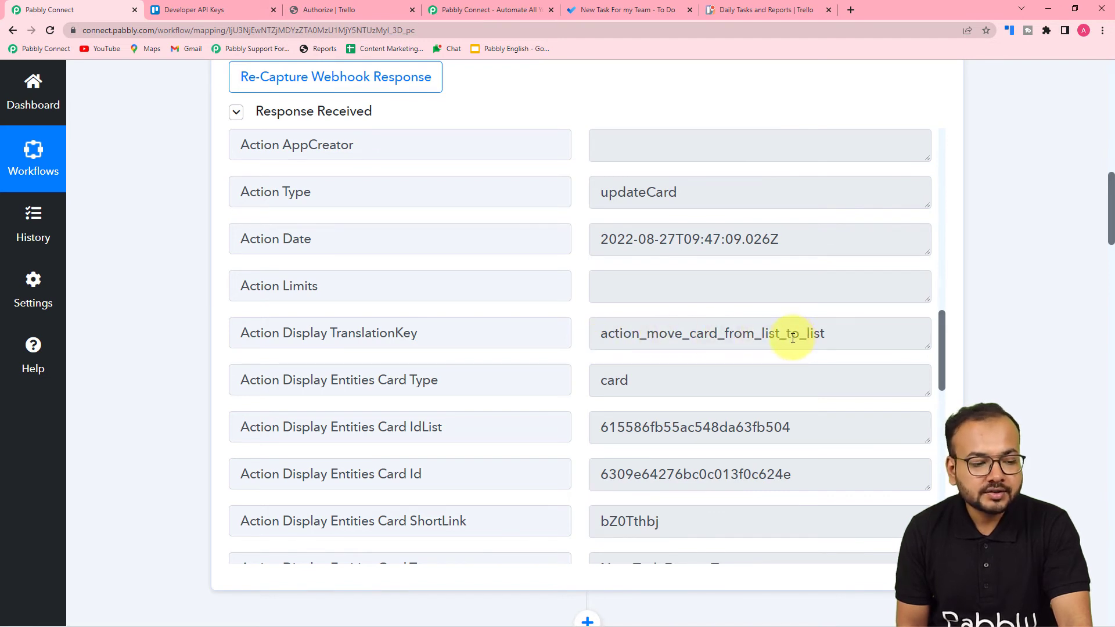
pyautogui.scroll(-2, 157, 357)
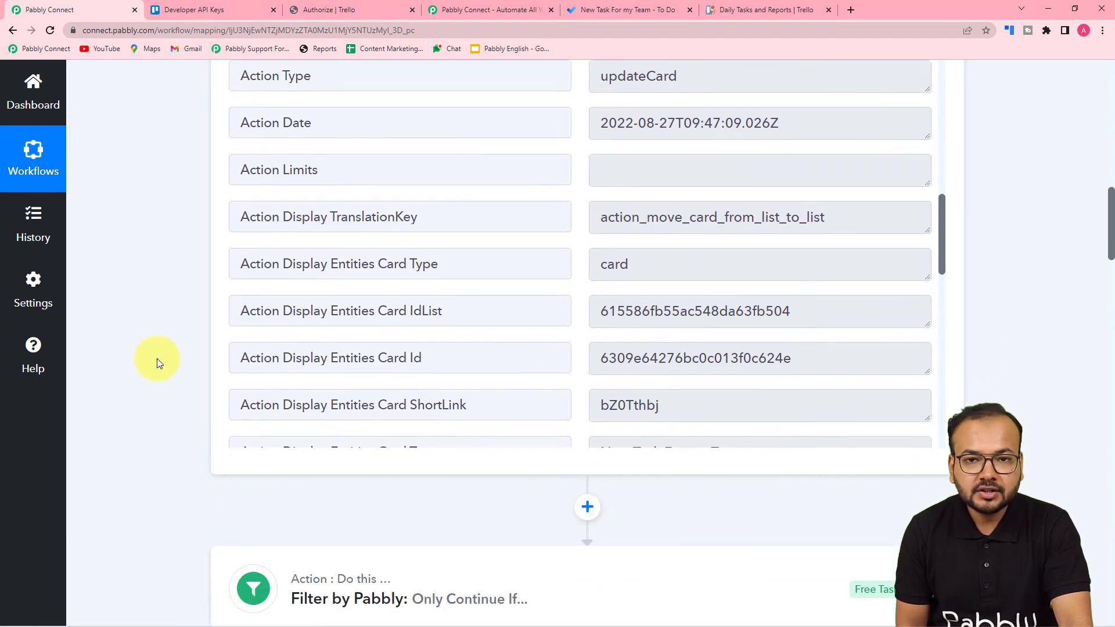
pyautogui.scroll(-7, 157, 358)
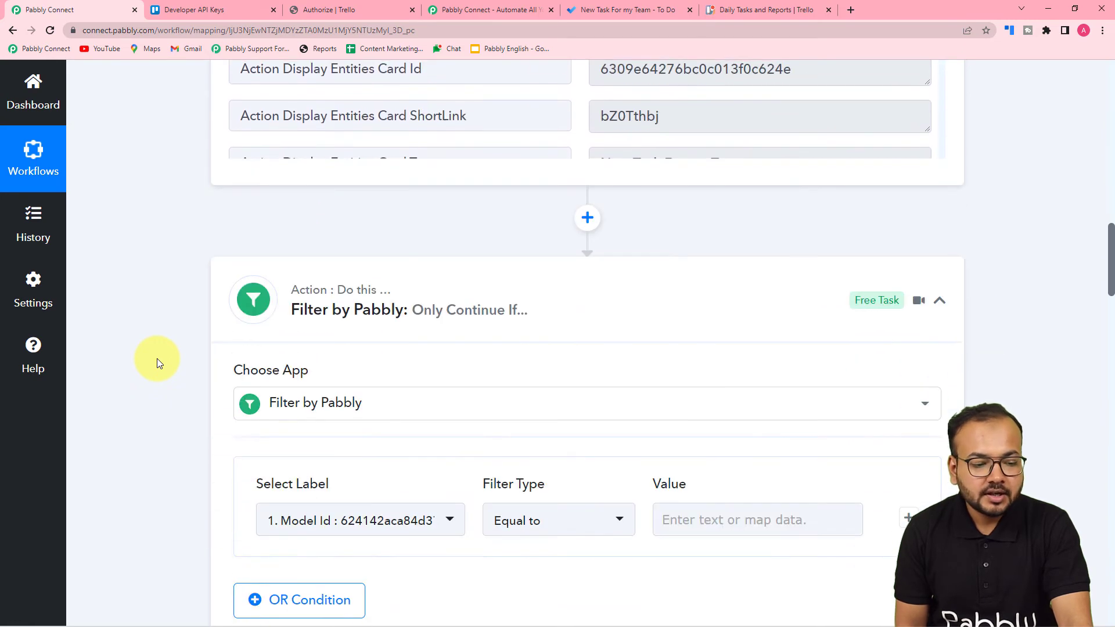
# Set the filter condition's label to the Trello trigger's Action Display TranslationKey and its filter type to Equal to.
pyautogui.scroll(-3, 156, 364)
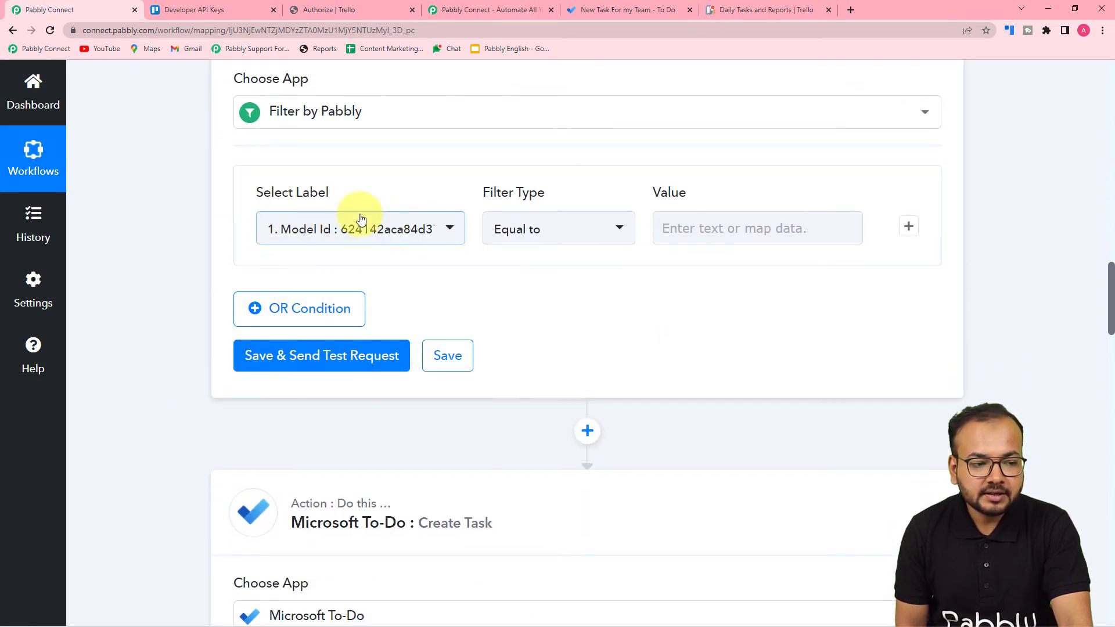
pyautogui.click(363, 239)
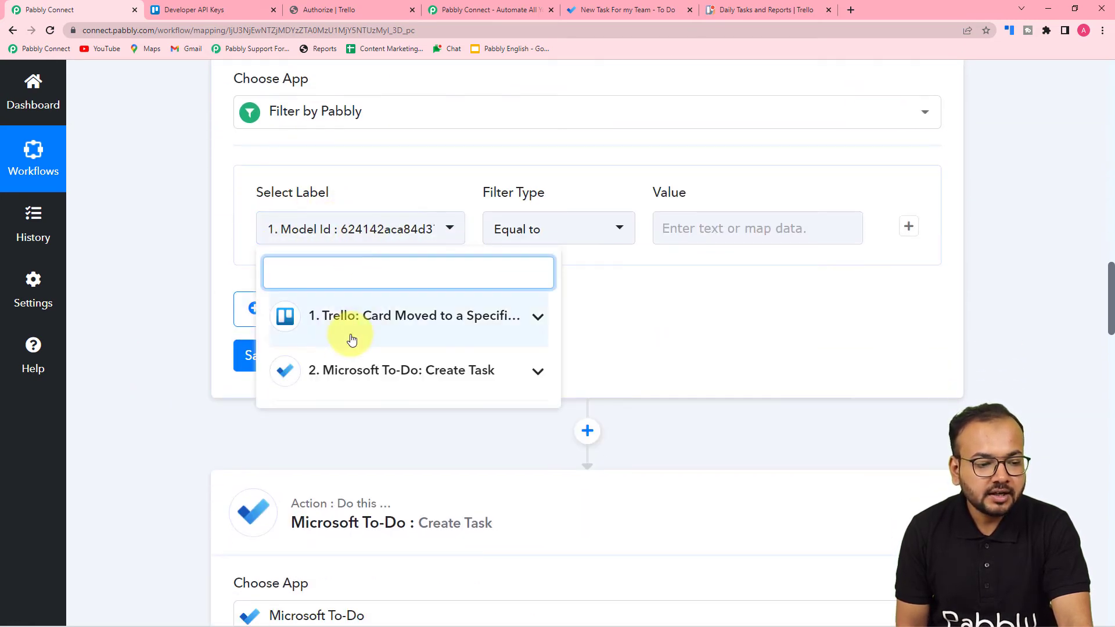
pyautogui.click(442, 332)
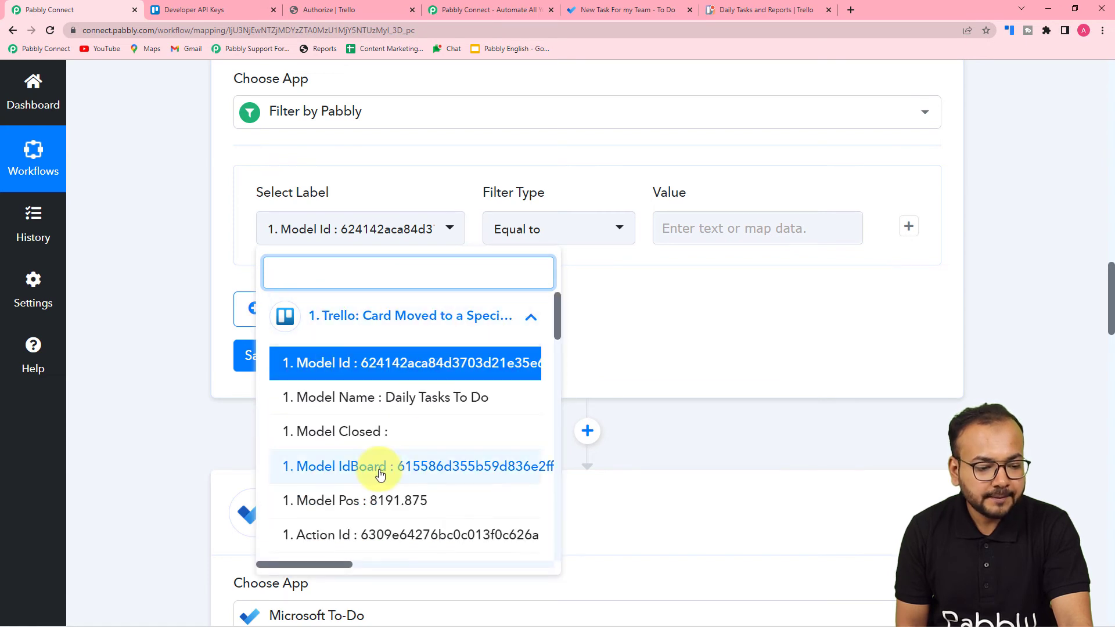
pyautogui.scroll(-4, 374, 469)
pyautogui.scroll(-4, 380, 475)
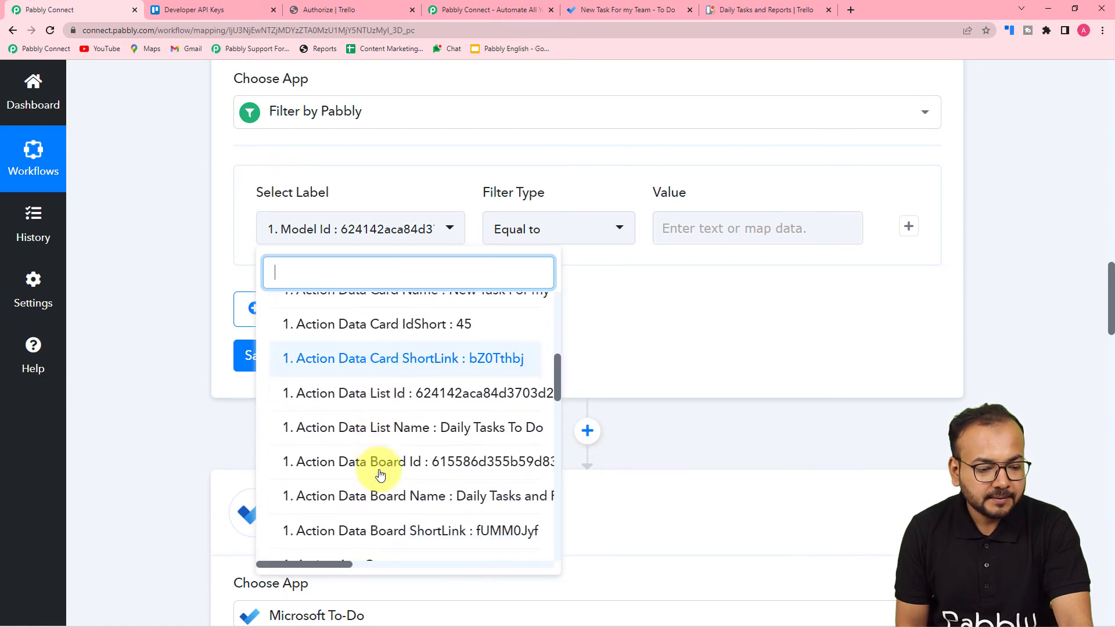
pyautogui.scroll(-2, 381, 475)
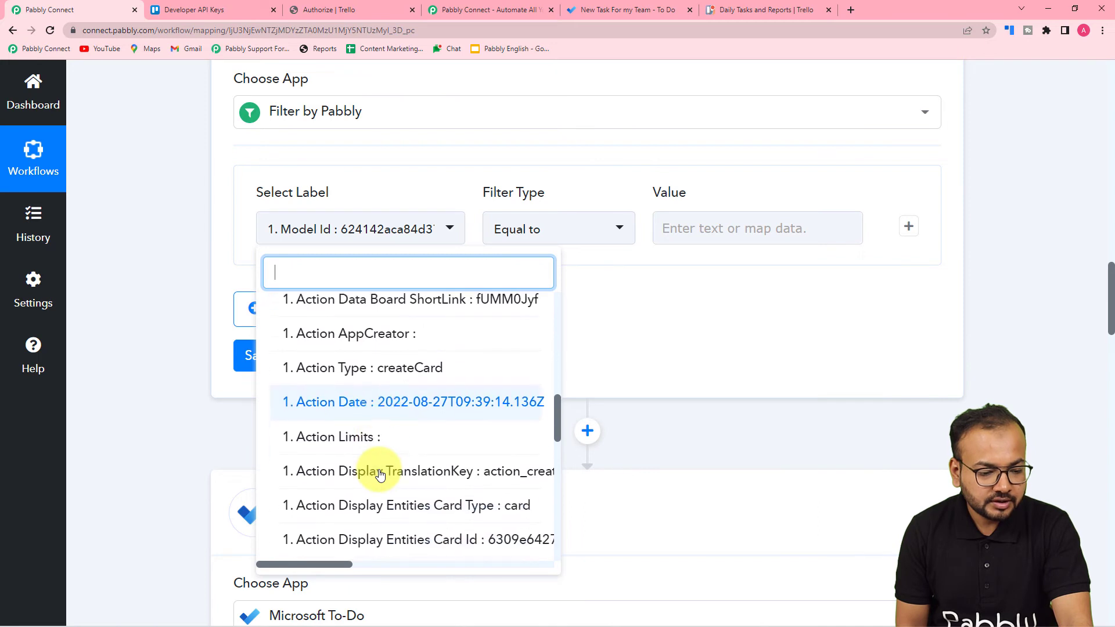
pyautogui.click(436, 476)
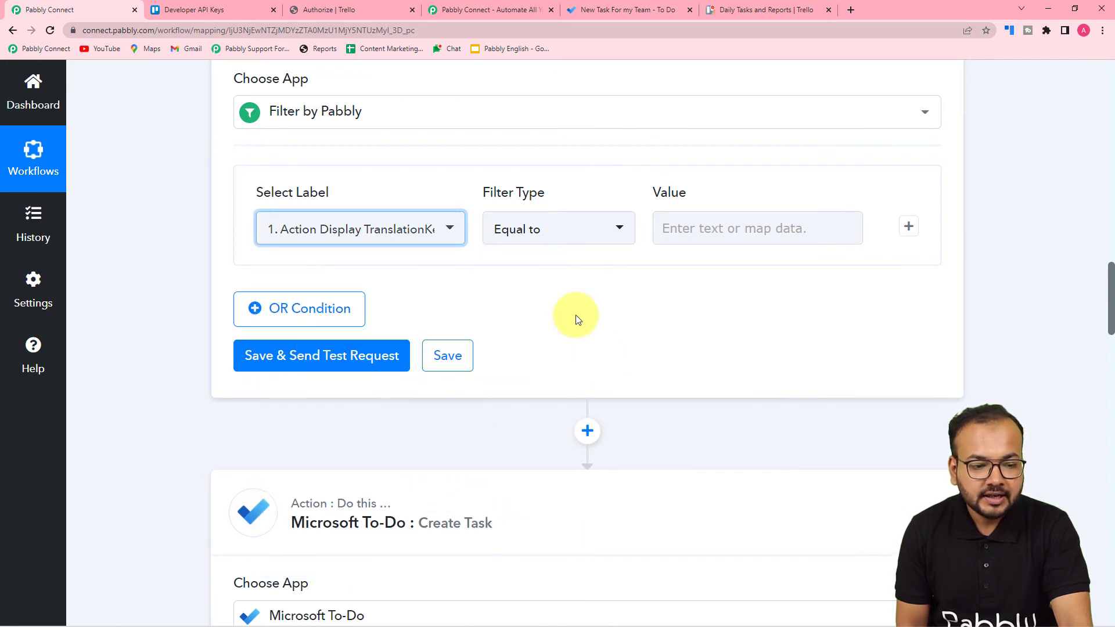
pyautogui.click(578, 242)
pyautogui.click(506, 302)
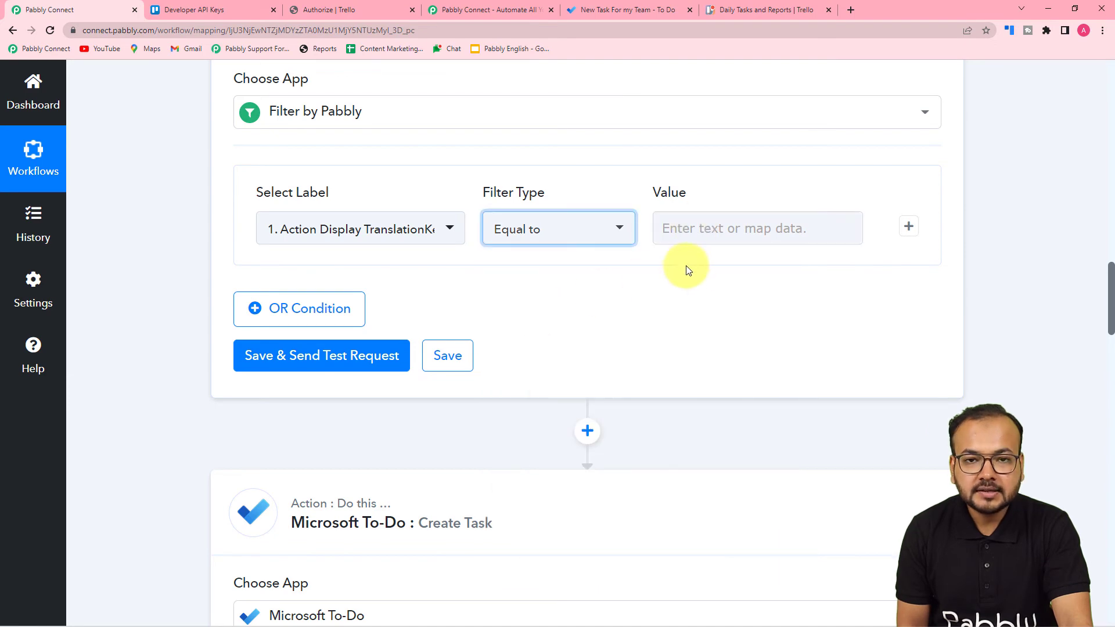
# Copy action_move_card_from_list_to_list from the Trello response into the filter condition's value and compare it with the source field.
pyautogui.scroll(10, 688, 281)
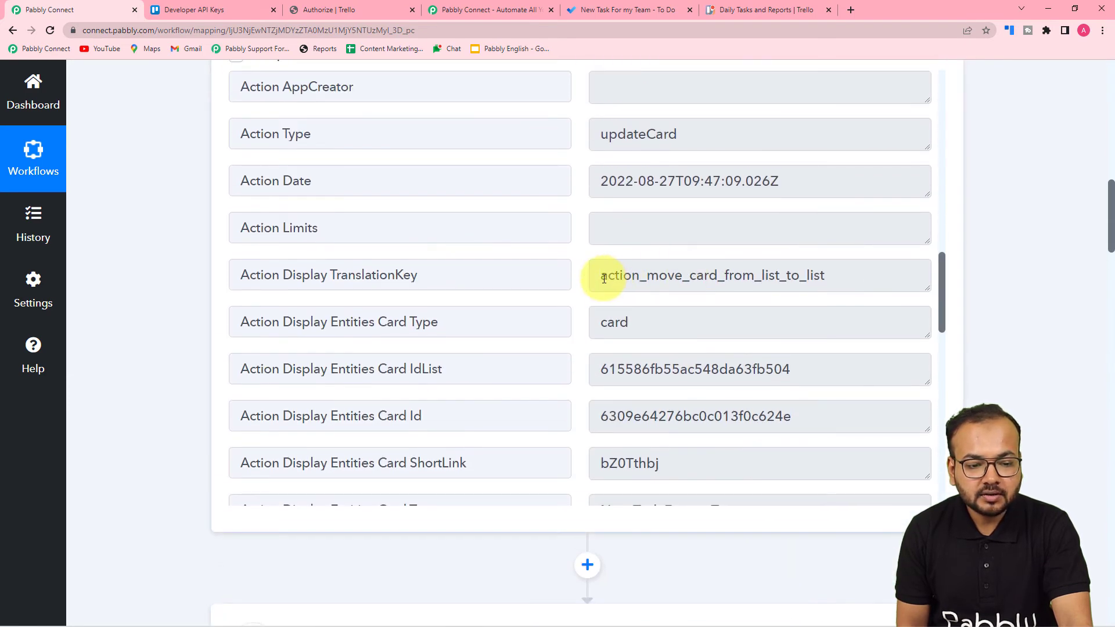
pyautogui.moveTo(604, 278); pyautogui.dragTo(842, 281)
pyautogui.hotkey('ctrl', 'c')
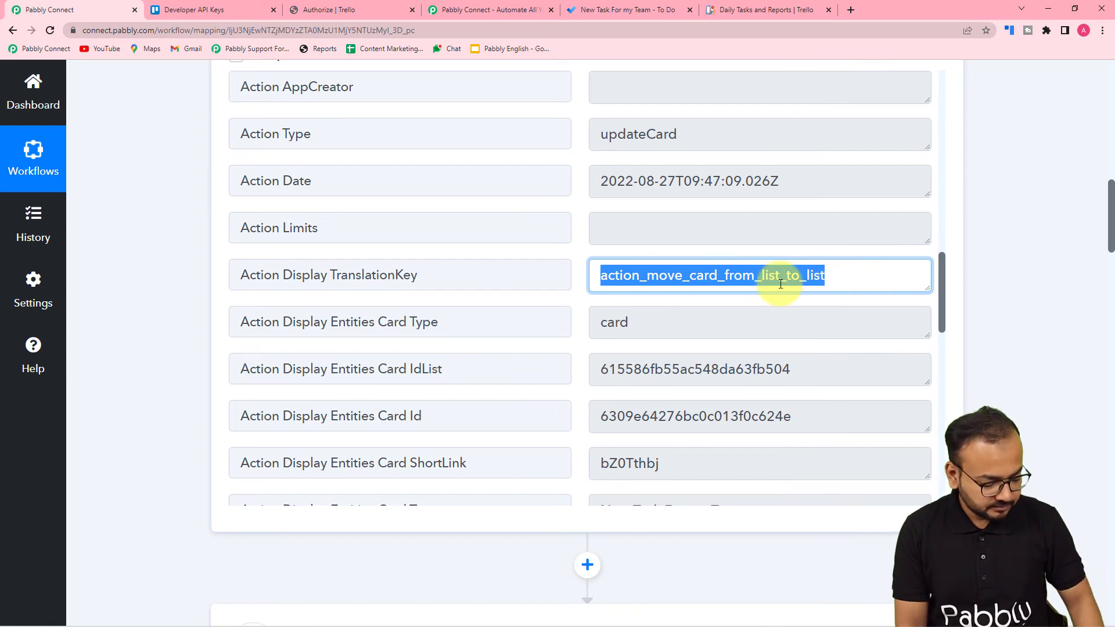
pyautogui.scroll(-20, 778, 282)
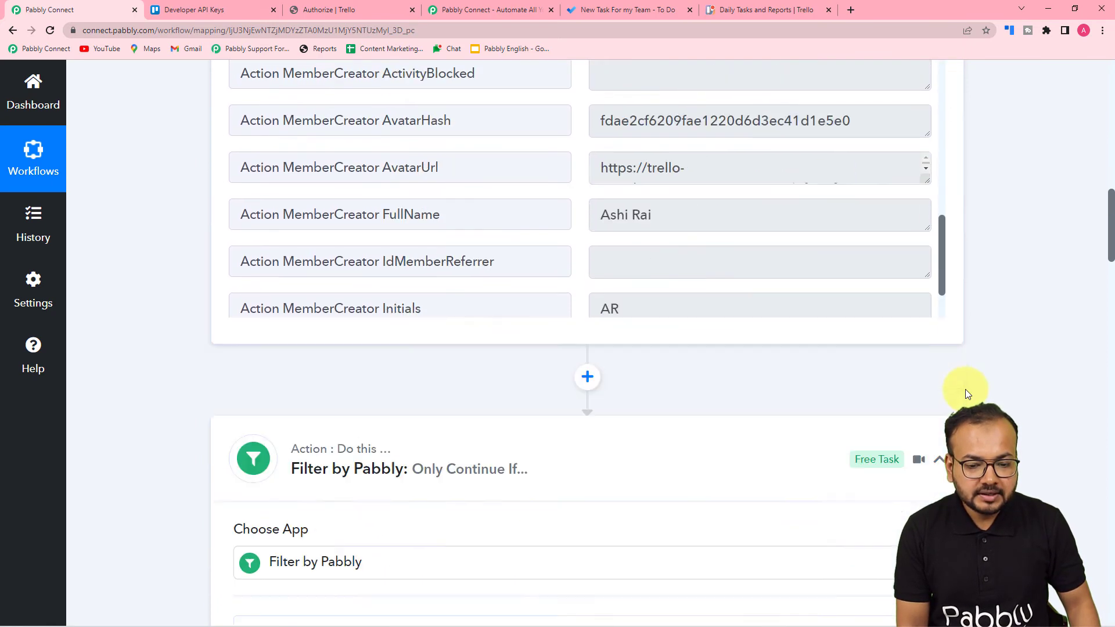
pyautogui.scroll(-7, 965, 389)
pyautogui.click(717, 287)
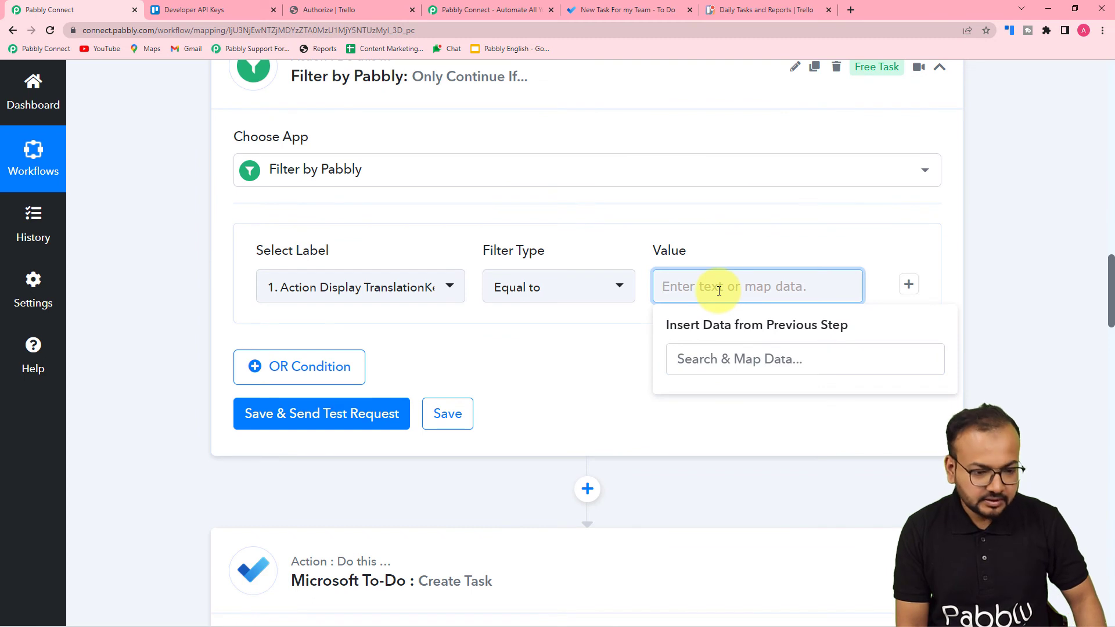
pyautogui.hotkey('ctrl', 'v')
pyautogui.click(620, 355)
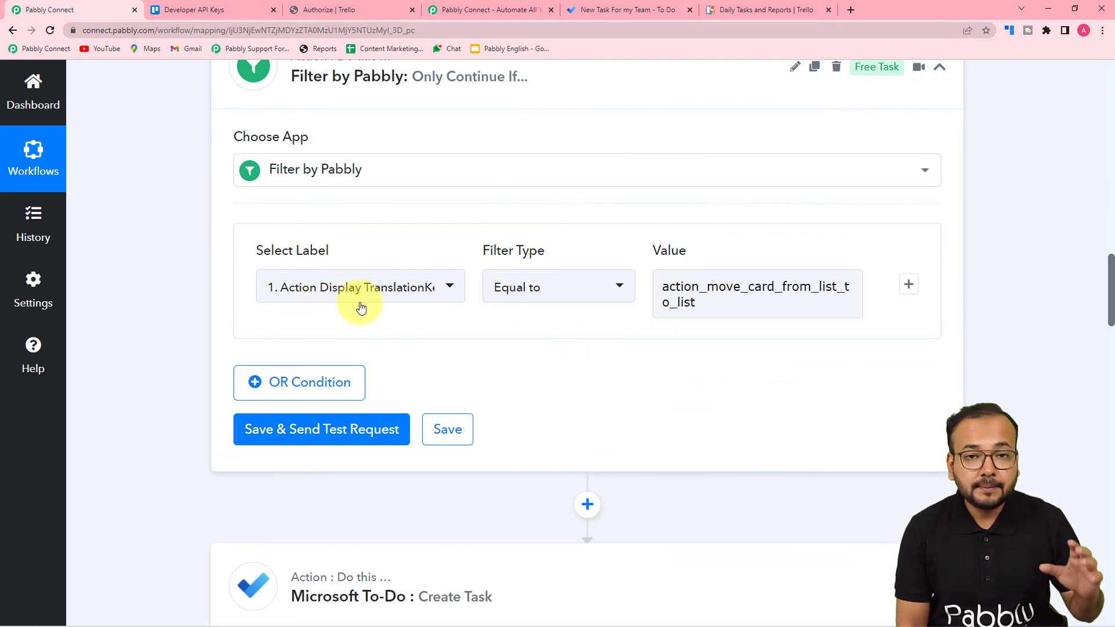
pyautogui.scroll(7, 345, 319)
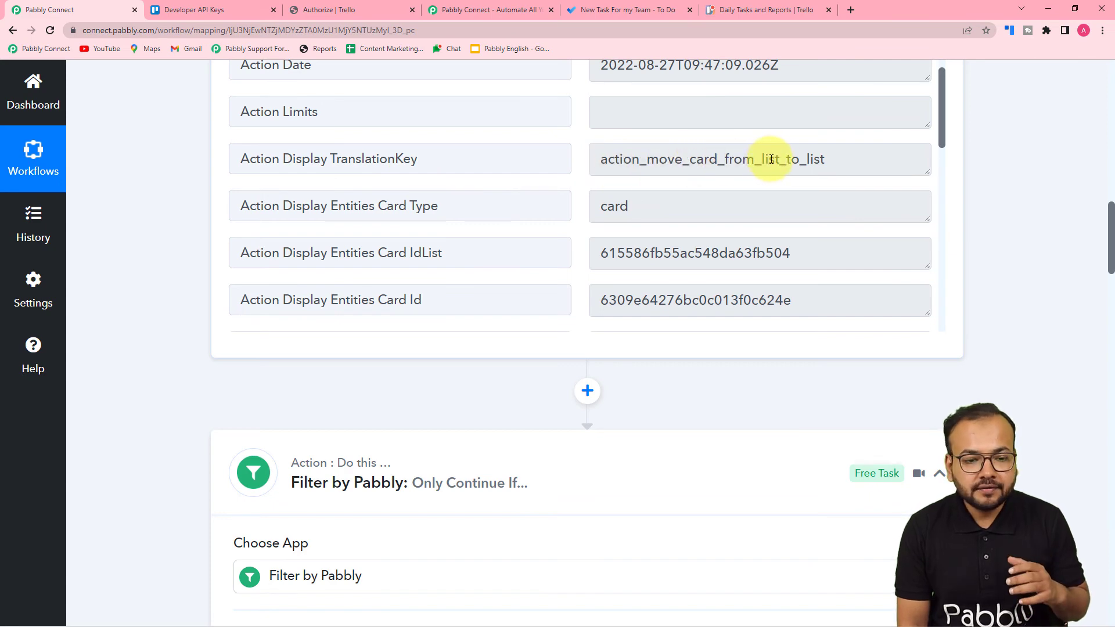
pyautogui.scroll(-8, 137, 233)
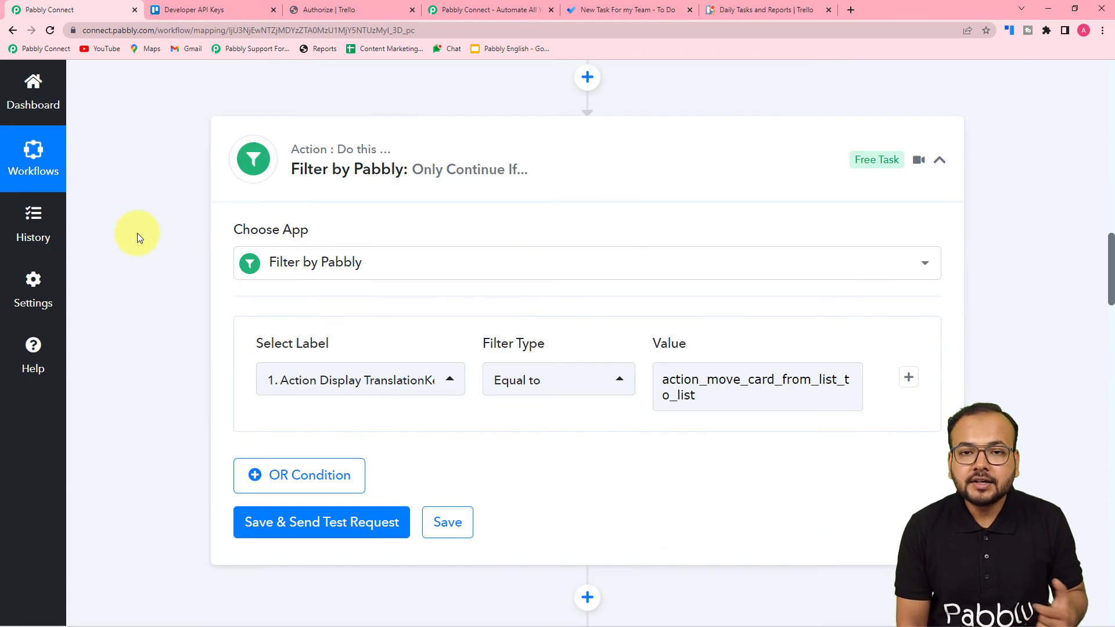
# Save the filter condition, send its test request and check the received response.
pyautogui.scroll(-1, 137, 232)
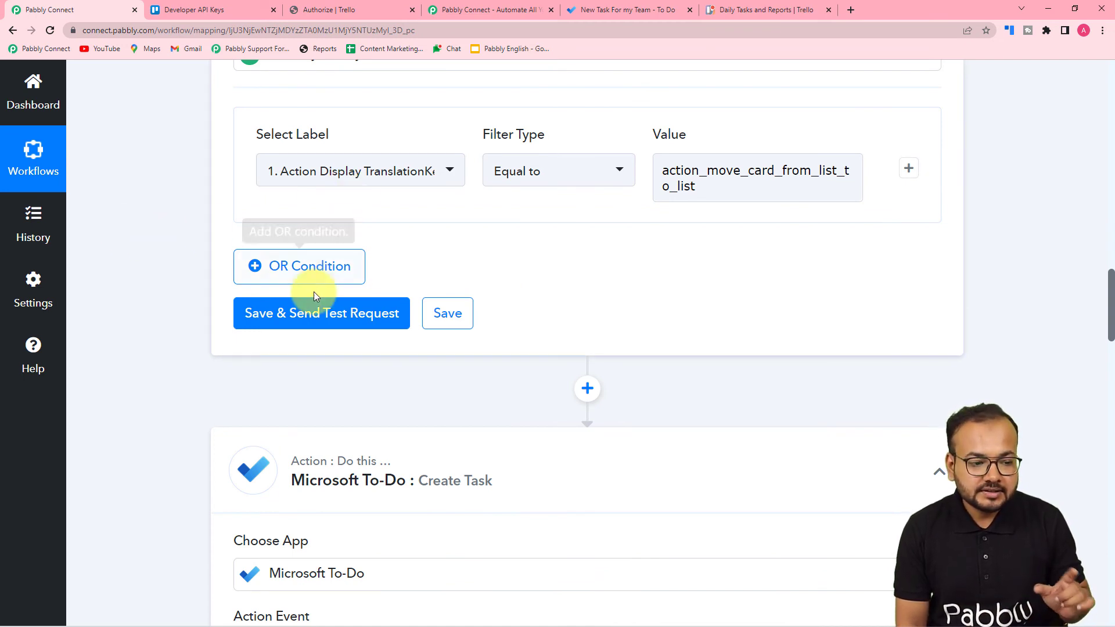
pyautogui.click(299, 319)
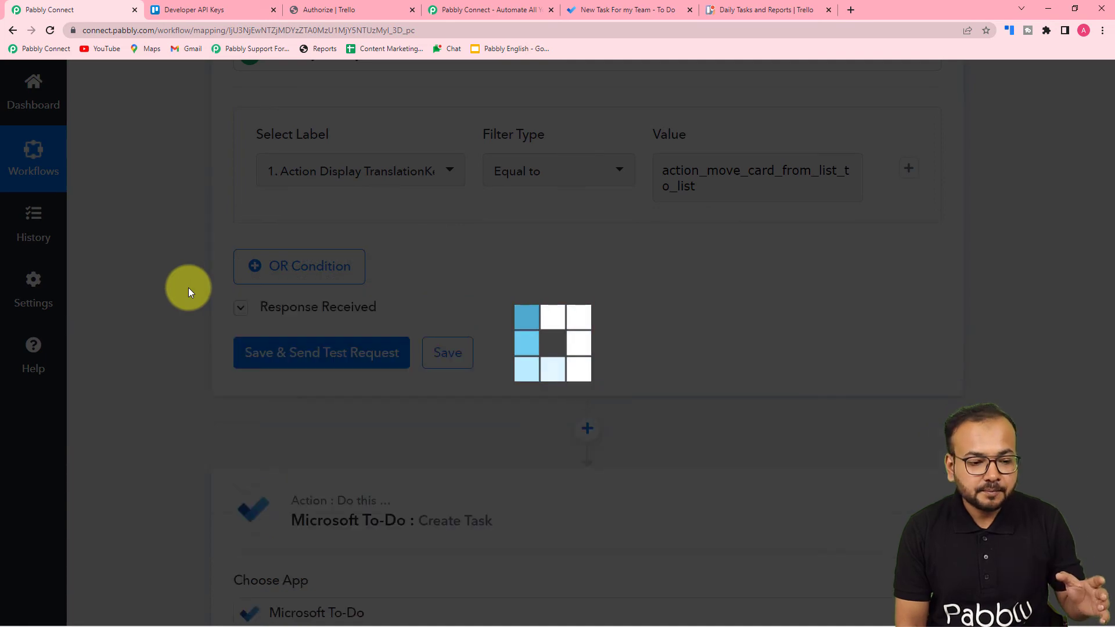
pyautogui.scroll(-2, 351, 294)
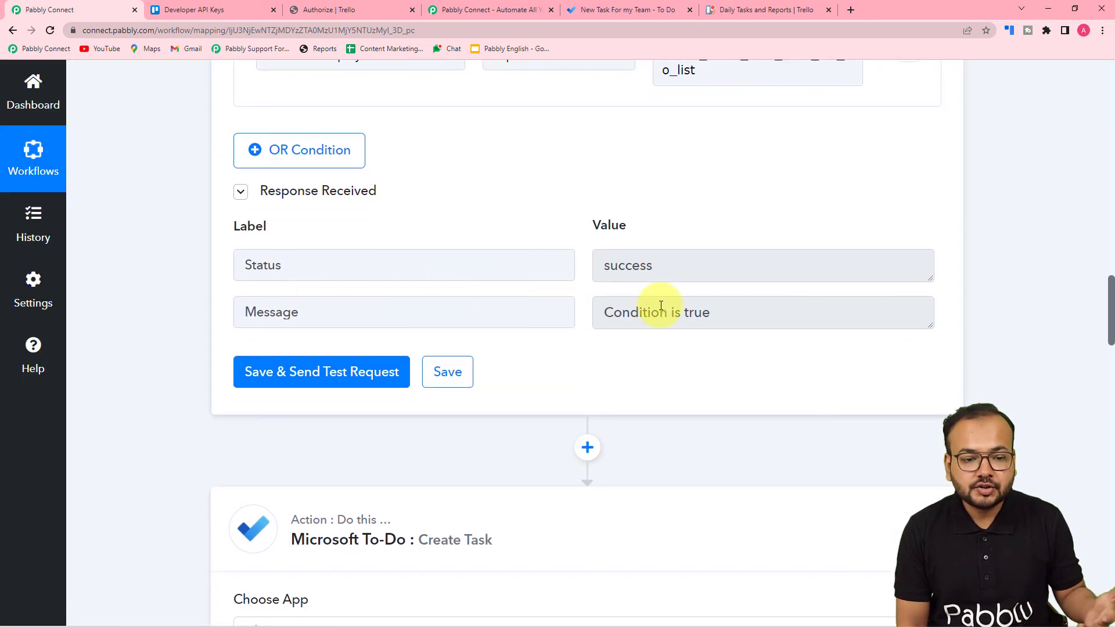
# Save the Microsoft To-Do Create Task action without sending another test request.
pyautogui.scroll(-7, 717, 336)
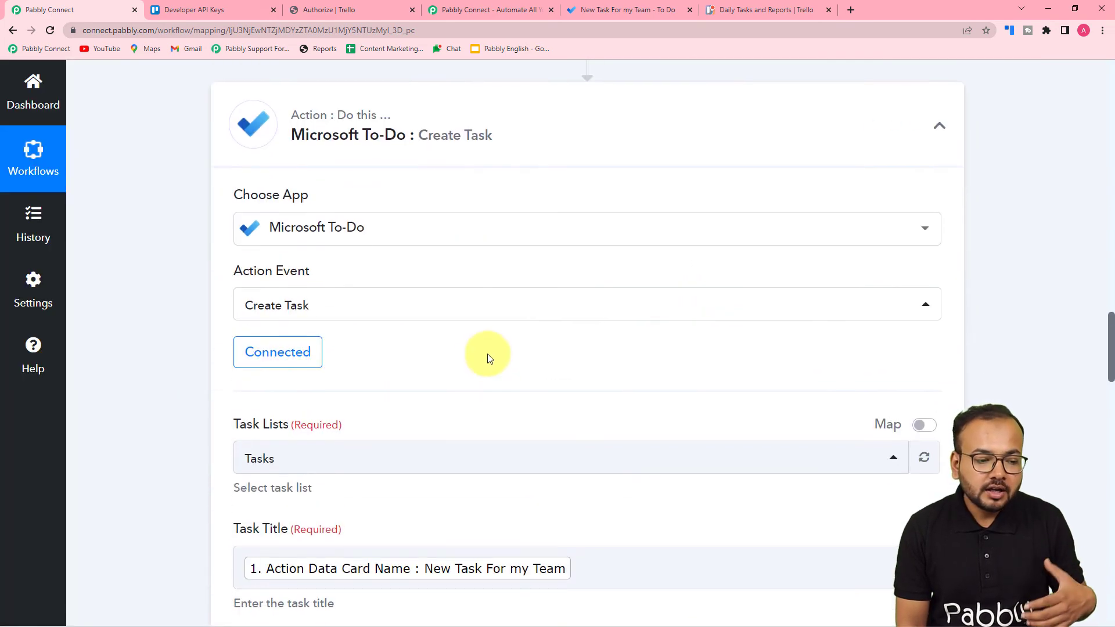
pyautogui.scroll(-14, 353, 357)
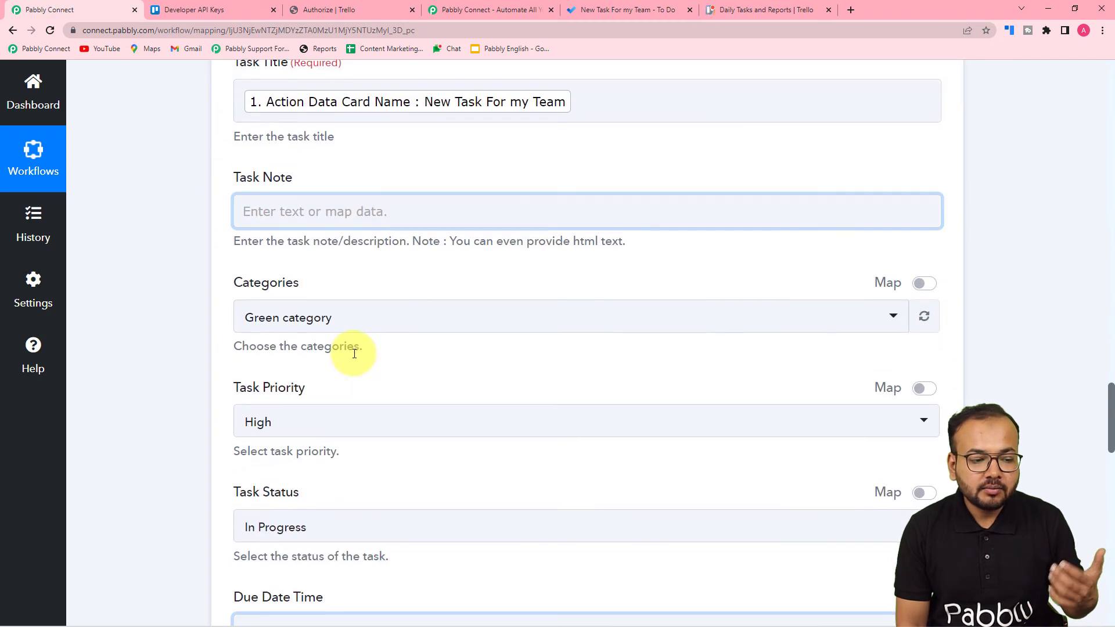
pyautogui.scroll(-15, 201, 386)
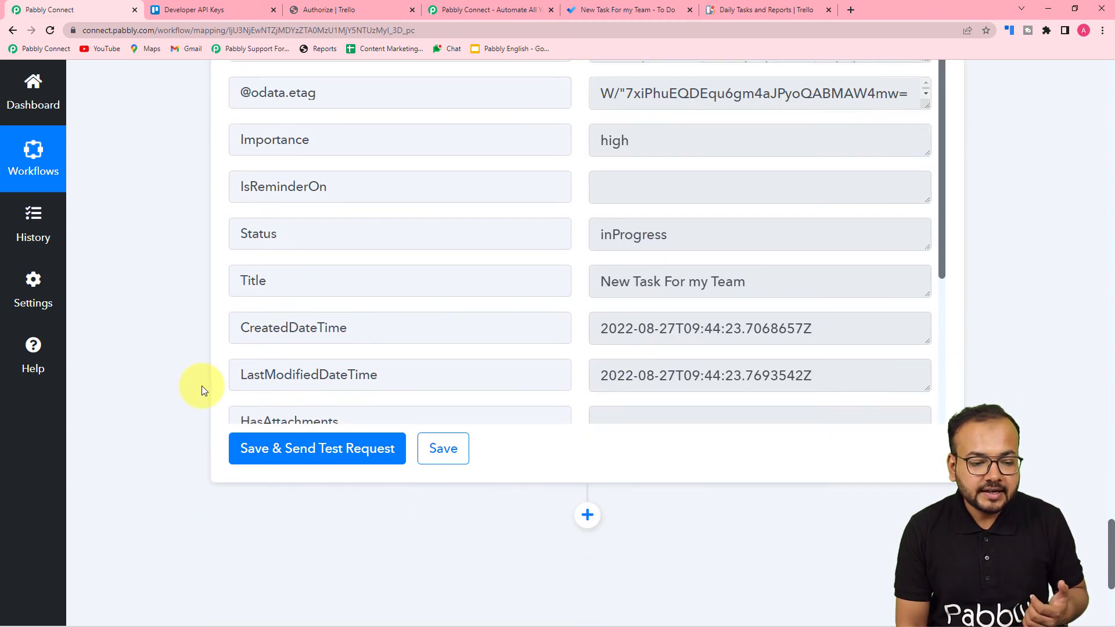
pyautogui.click(443, 449)
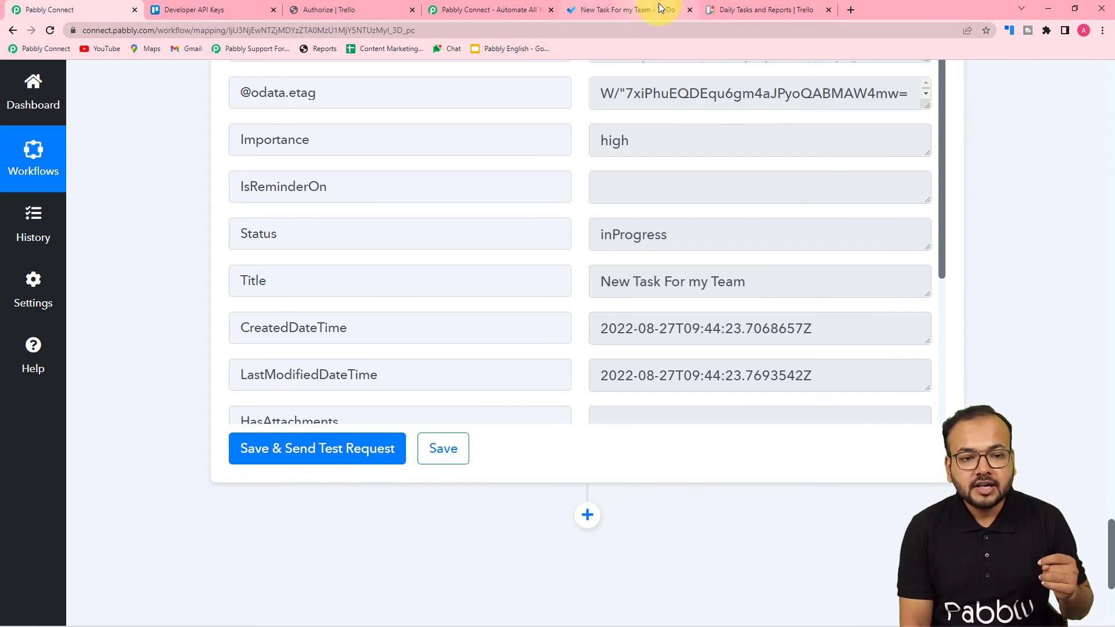
# Review the Daily Tasks and Reports board in Trello and the Tasks list in Microsoft To Do, and return to Pabbly Connect.
pyautogui.click(740, 9)
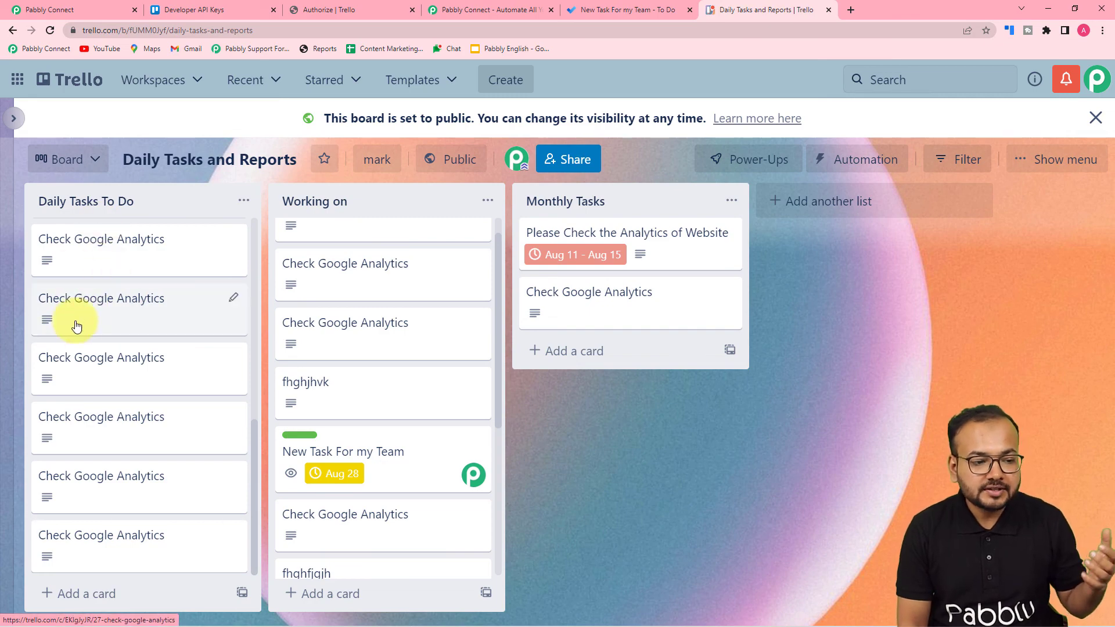
pyautogui.click(615, 7)
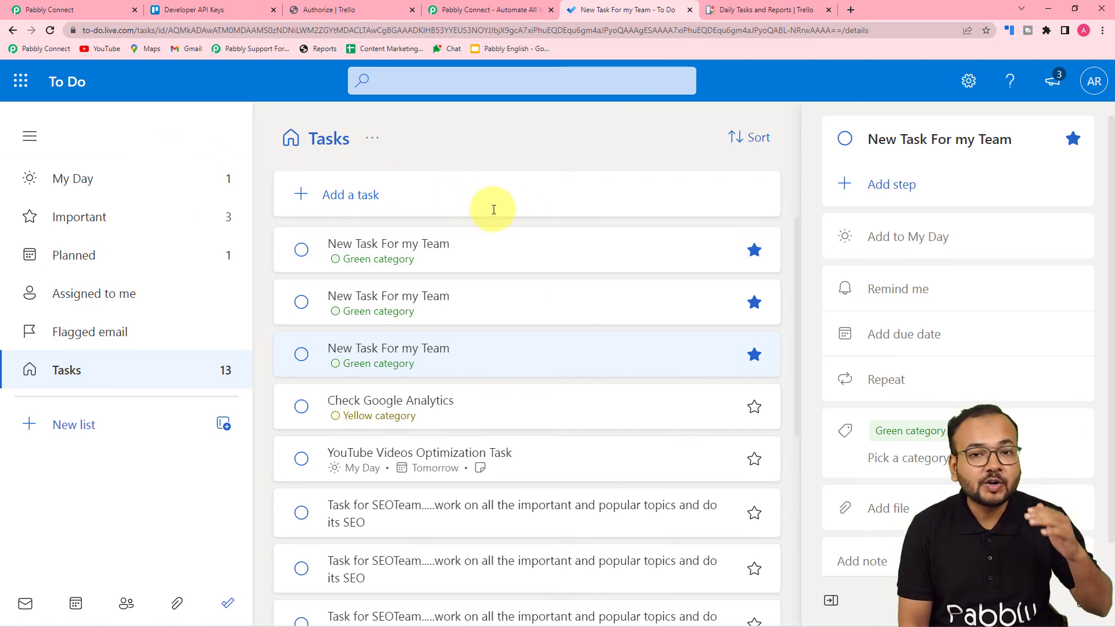
pyautogui.click(79, 7)
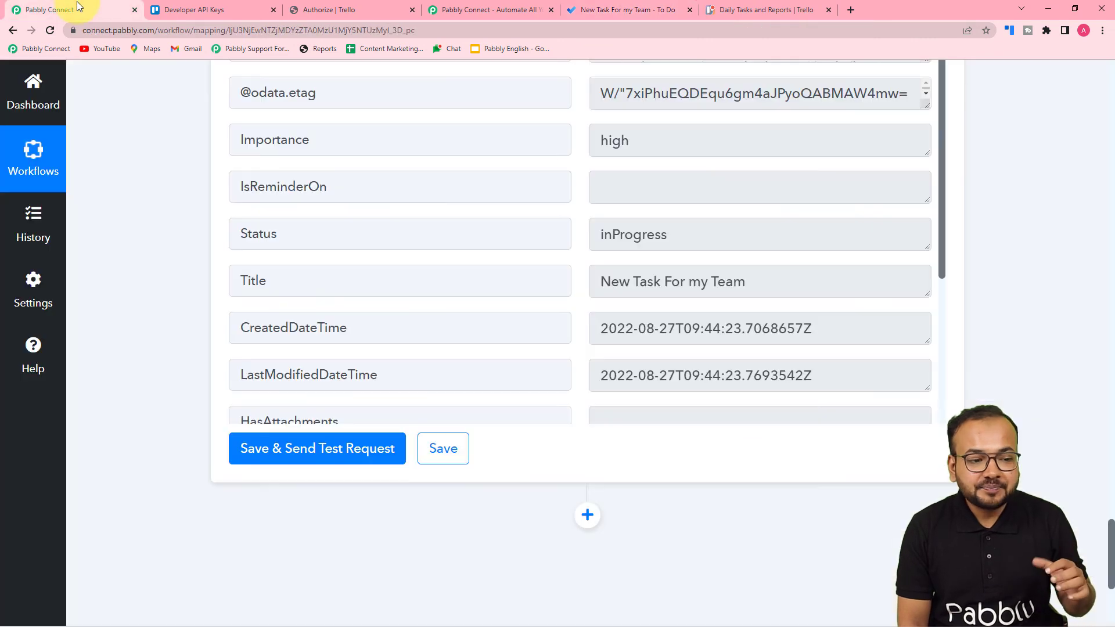
# Collapse the Trello Card Moved to a Specific List trigger at the start of the workflow.
pyautogui.scroll(15, 172, 176)
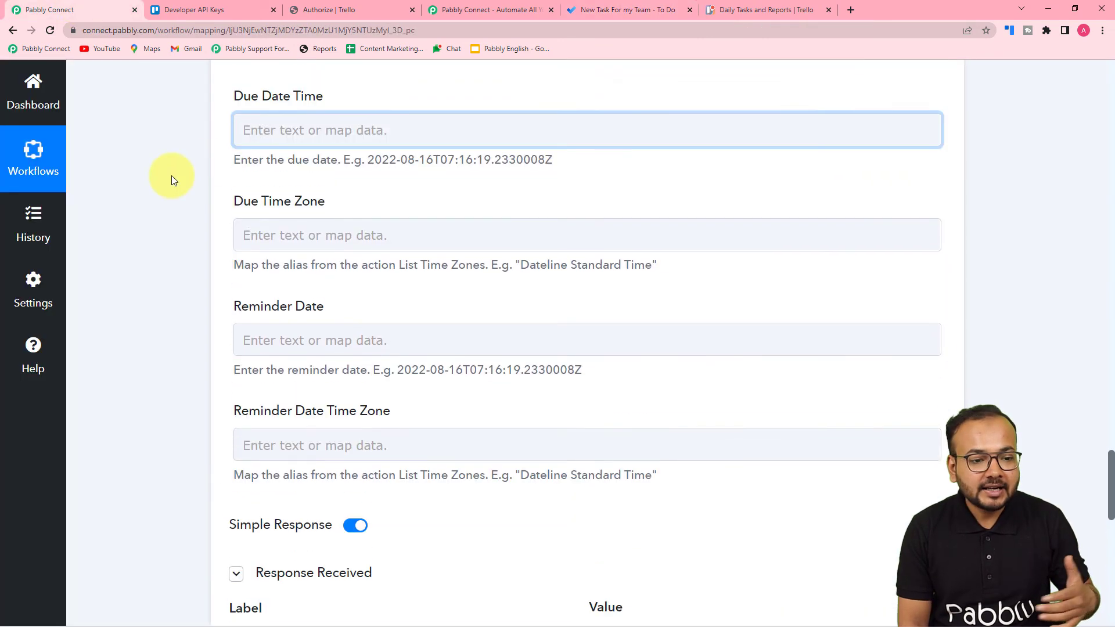
pyautogui.scroll(15, 172, 175)
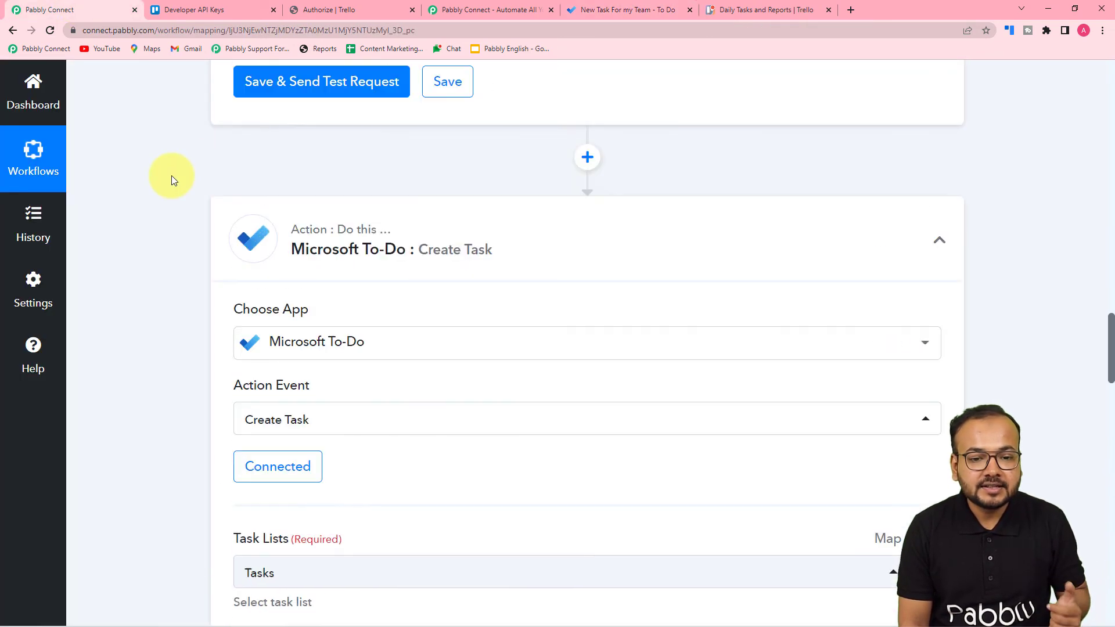
pyautogui.scroll(15, 171, 176)
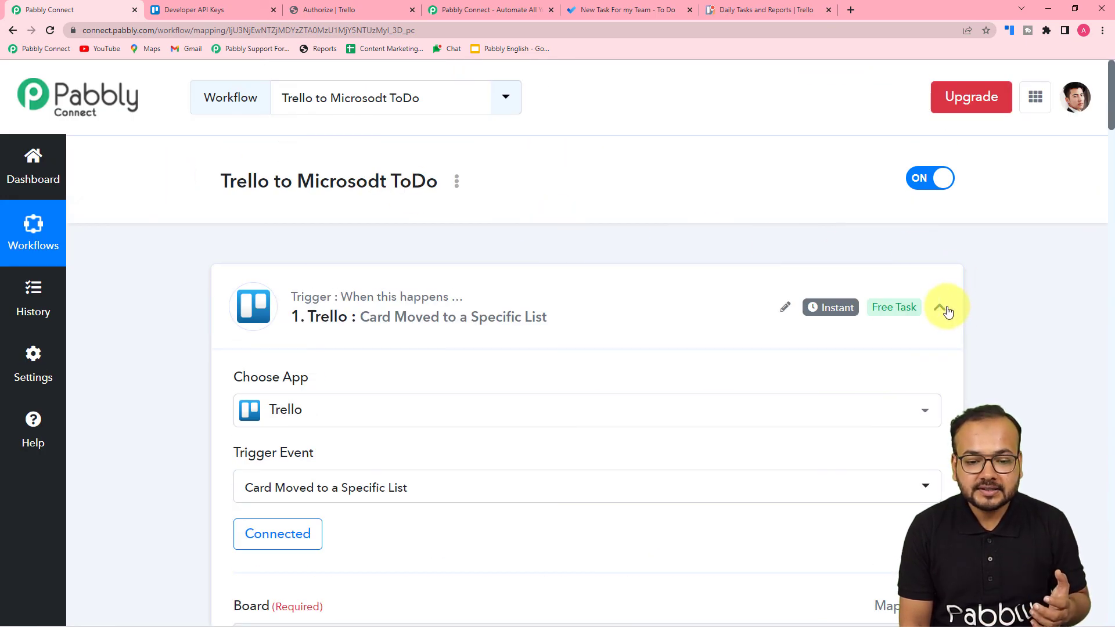
pyautogui.click(940, 308)
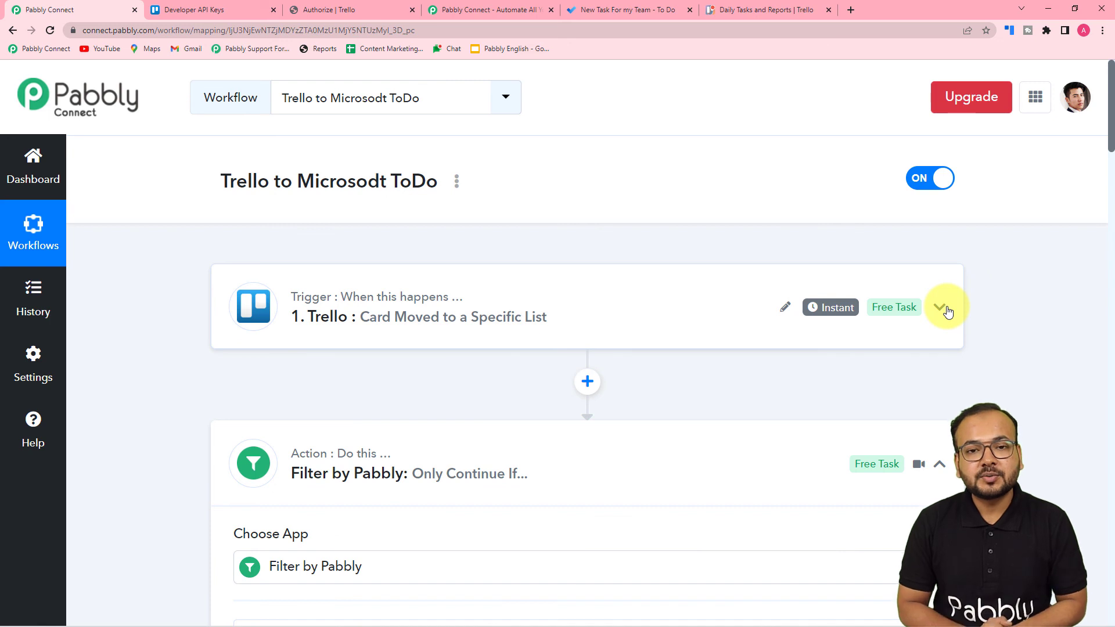